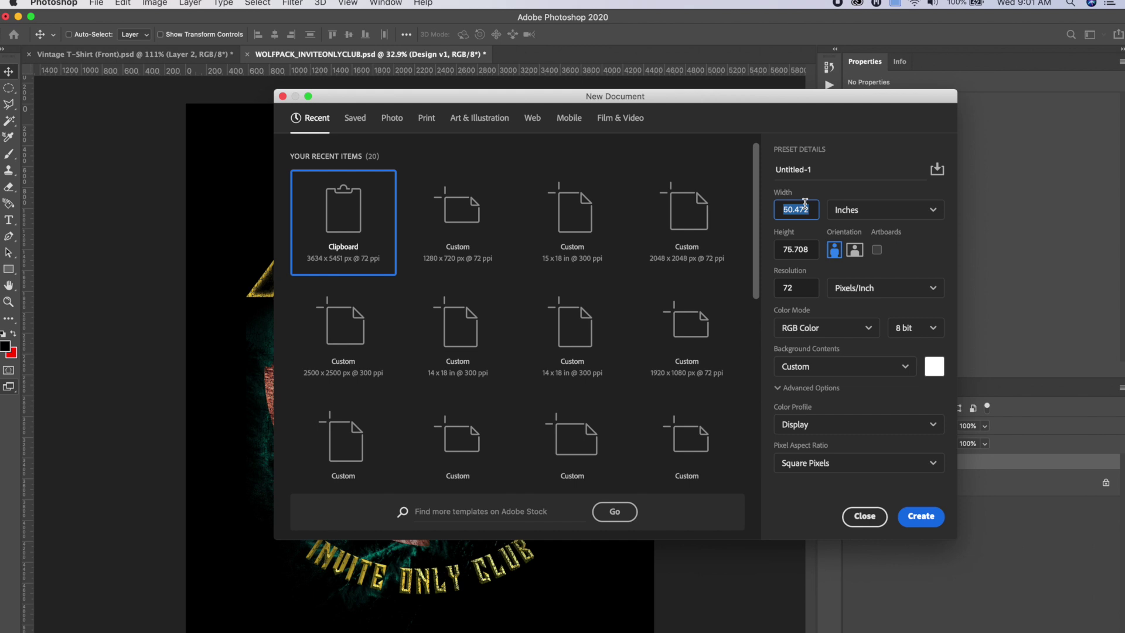
Step: Set the new document's width to 15 inches, height to 18 inches and resolution to 300 pixels per inch
double_click(802, 250)
text(18)
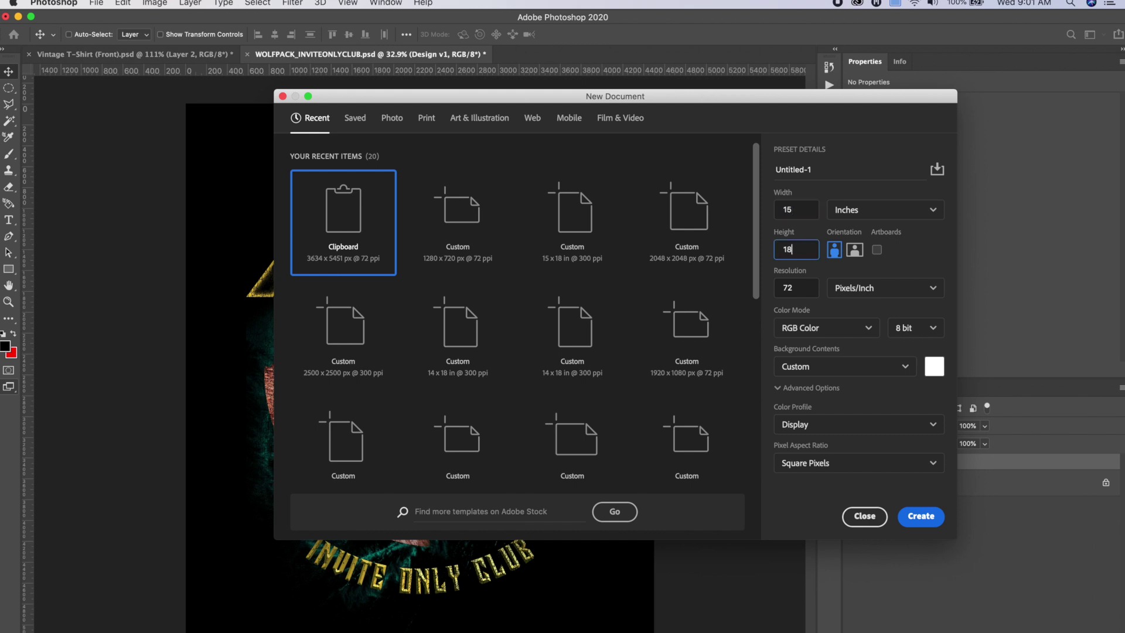
click(786, 293)
double_click(786, 293)
text(300)
Step: Choose black (000000) as the background colour and create the document
click(934, 366)
click(773, 253)
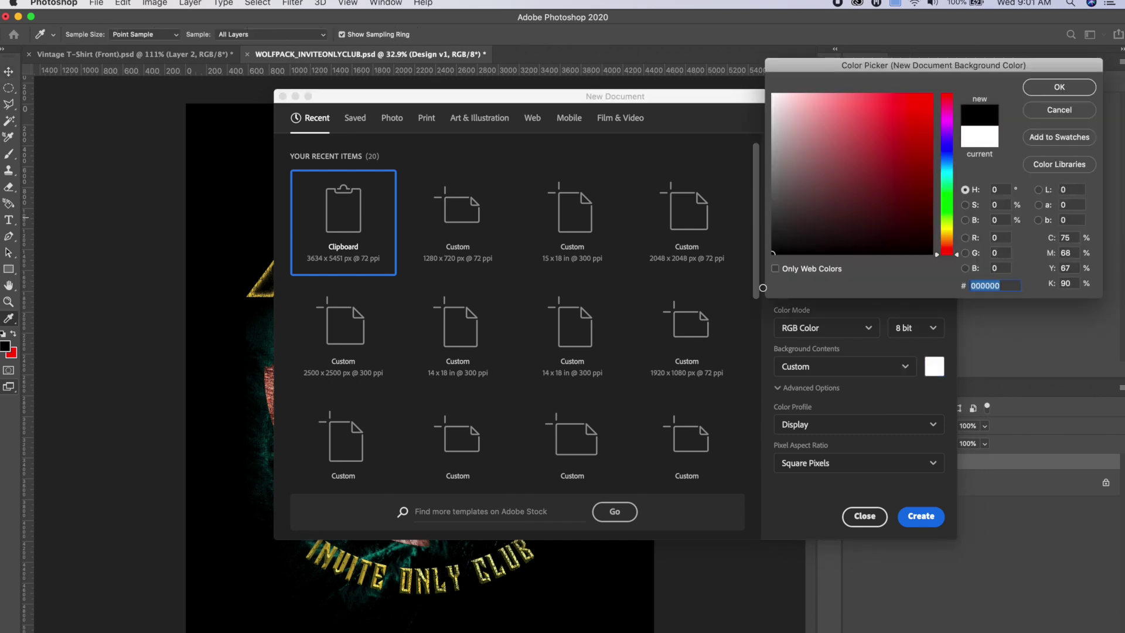
click(1032, 85)
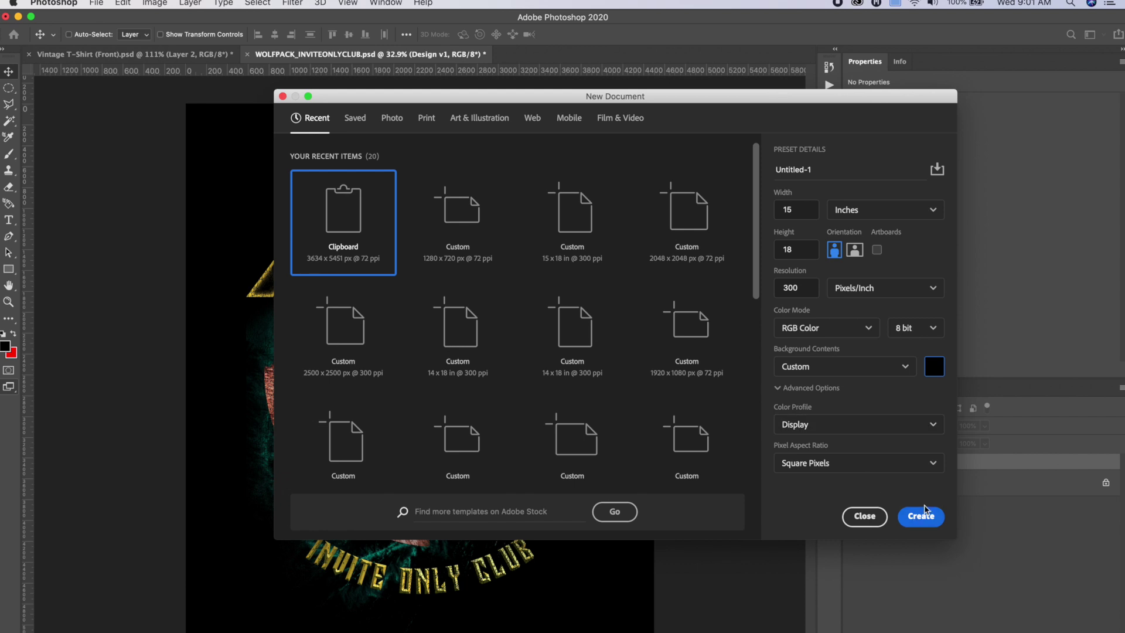
click(932, 521)
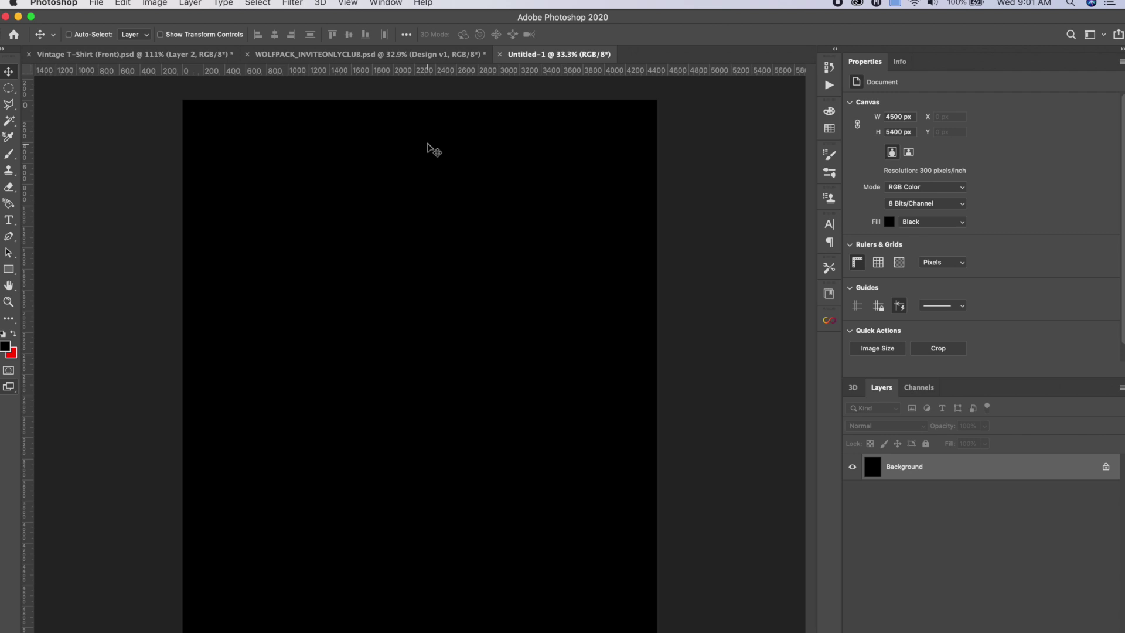
Step: Paste the copied wolf photo onto the black canvas and remove the photo's background
key(super+v)
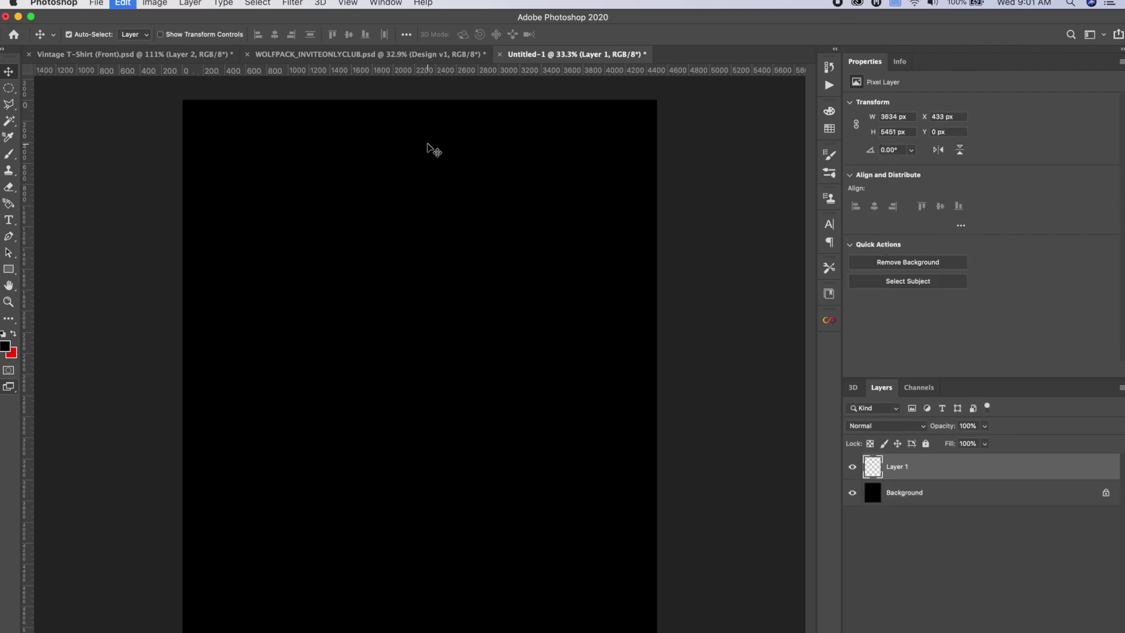
drag(432, 362, 425, 336)
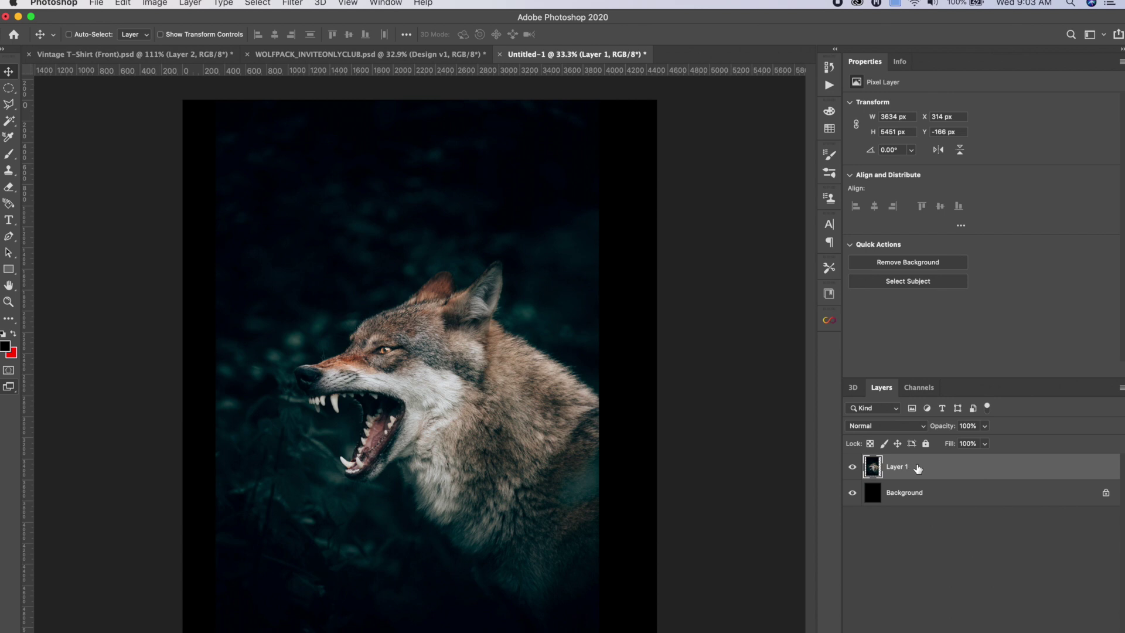
click(889, 266)
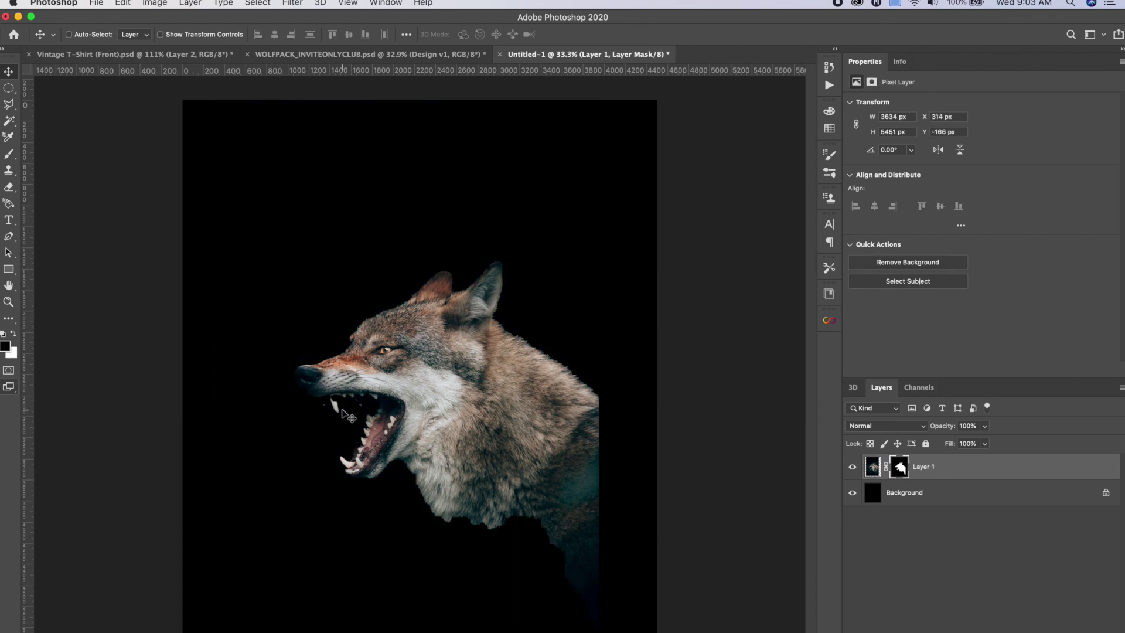
Step: Choose the Hard Round brush for the wolf's layer mask and reduce its size to 300 px
key(b)
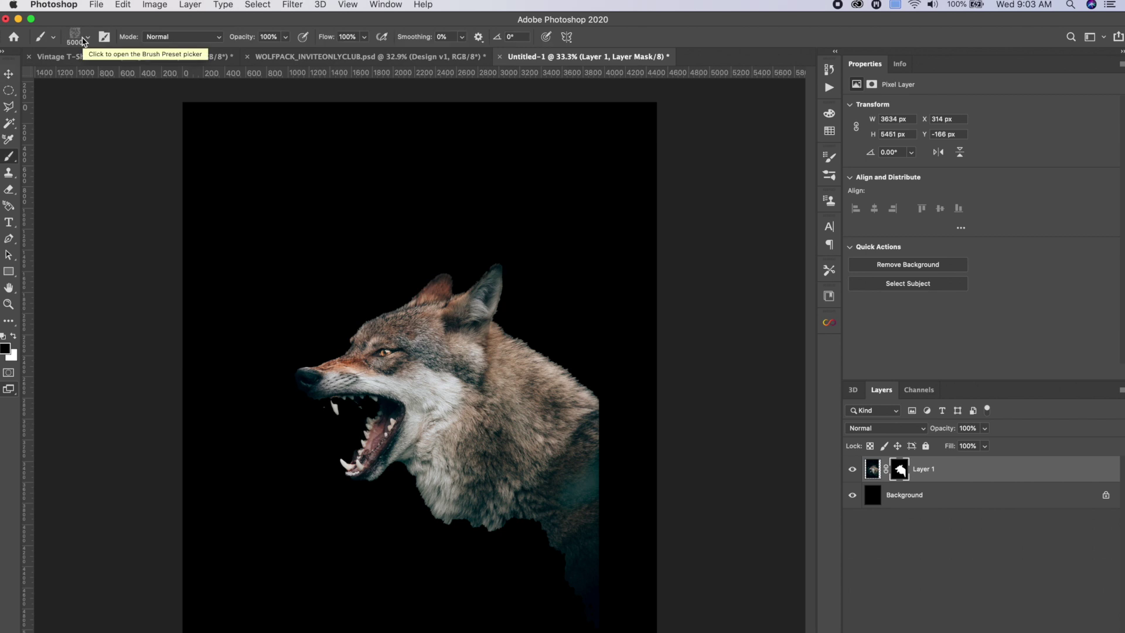
click(80, 34)
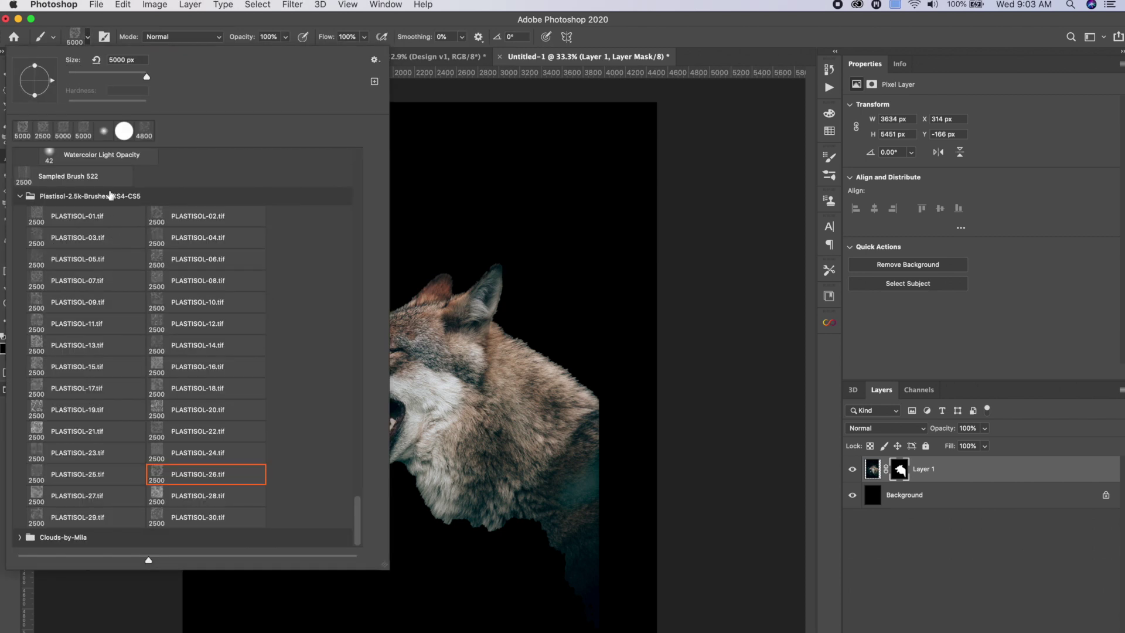
scroll(110, 195, up, 15)
click(185, 187)
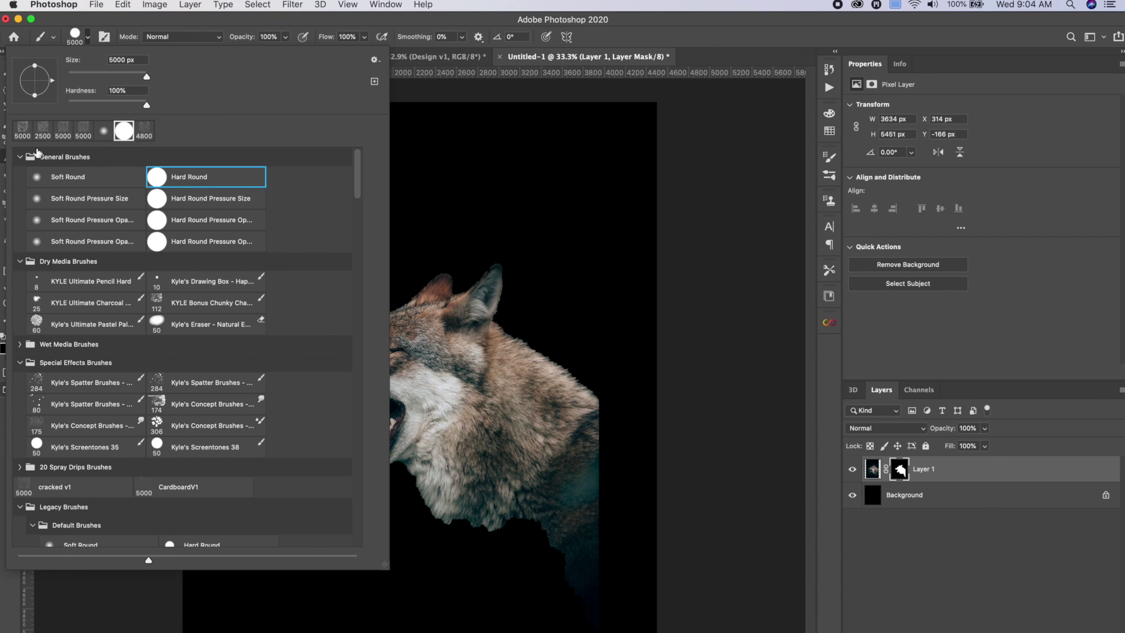
key(Return)
key(bracketleft)
key(bracketleft)
key(bracketleft)
key(bracketleft)
key(bracketleft)
key(bracketleft)
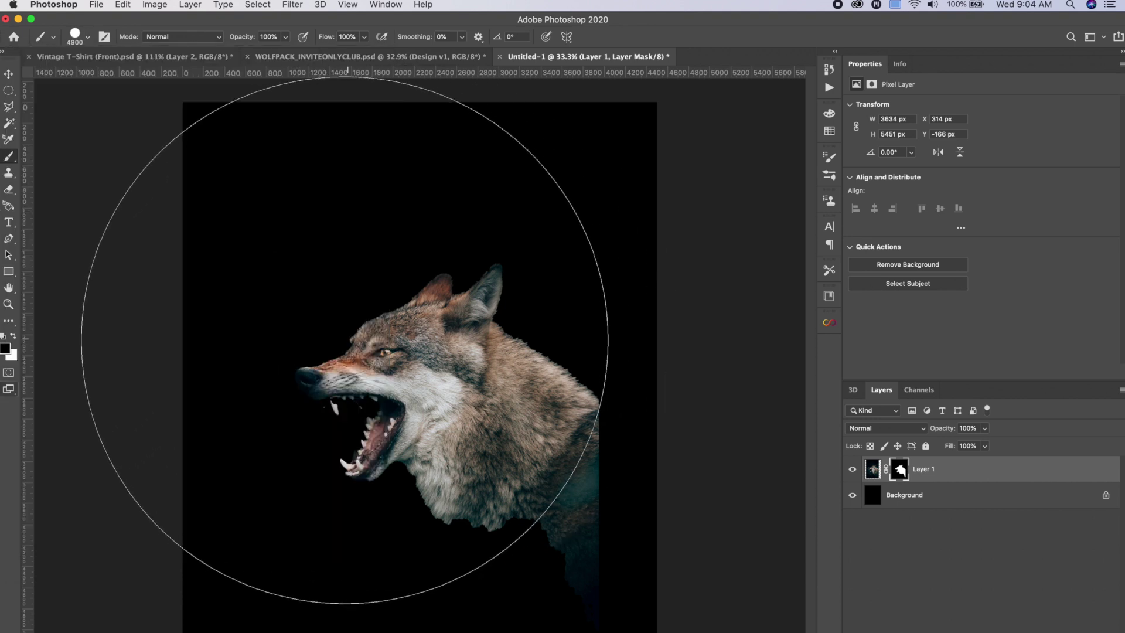
key(bracketleft)
key(bracketleft)
key(bracketleft)
key(bracketleft)
key(bracketleft)
key(bracketleft)
key(bracketleft)
key(bracketleft)
key(bracketleft)
key(bracketleft)
key(bracketleft)
key(bracketleft)
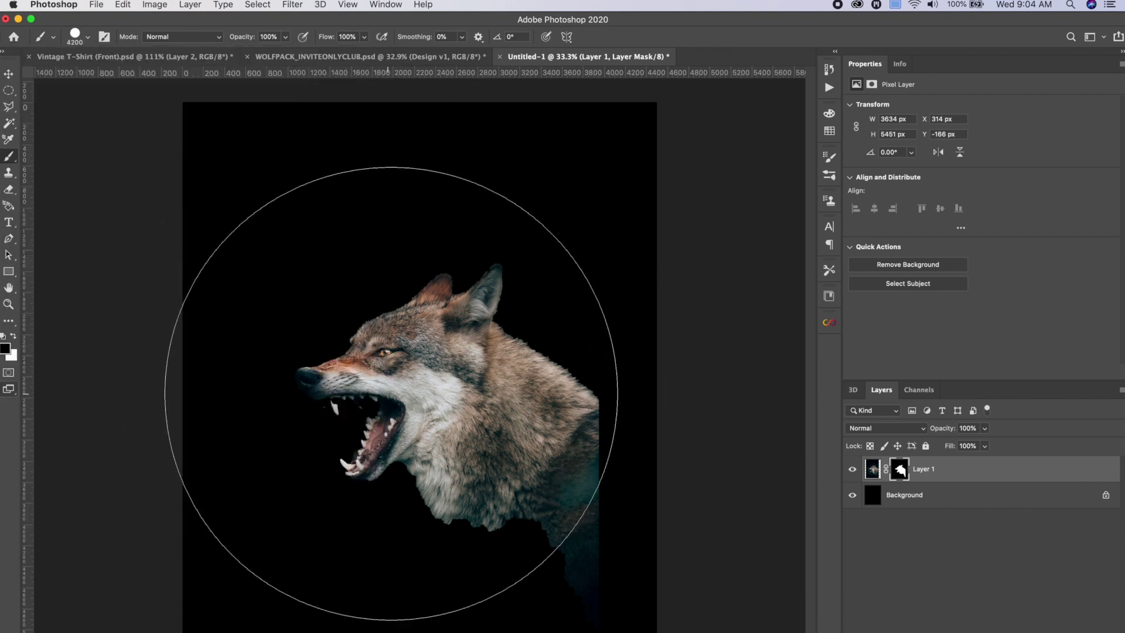
key(bracketleft)
key(bracketleft)
key(bracketleft)
key(bracketleft)
key(bracketleft)
key(bracketleft)
key(bracketleft)
key(bracketleft)
key(bracketleft)
key(bracketleft)
key(bracketleft)
key(bracketleft)
key(bracketleft)
key(bracketleft)
key(bracketleft)
key(bracketleft)
key(bracketleft)
key(bracketleft)
key(bracketleft)
key(bracketleft)
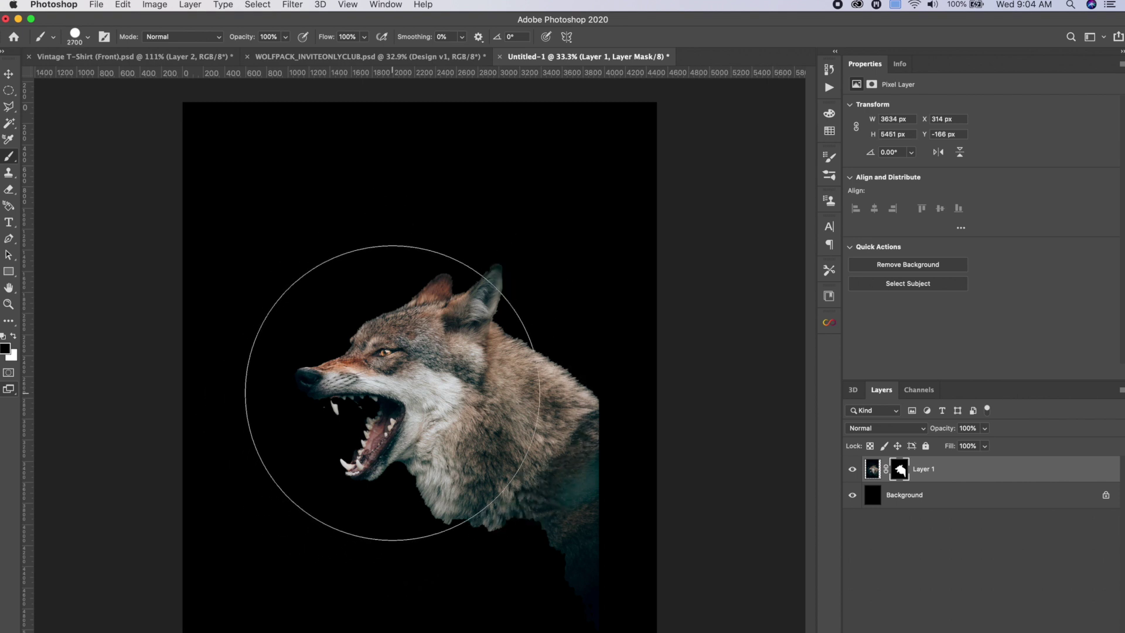
key(bracketleft)
key(bracketleft)
key(bracketleft)
key(bracketleft)
key(bracketleft)
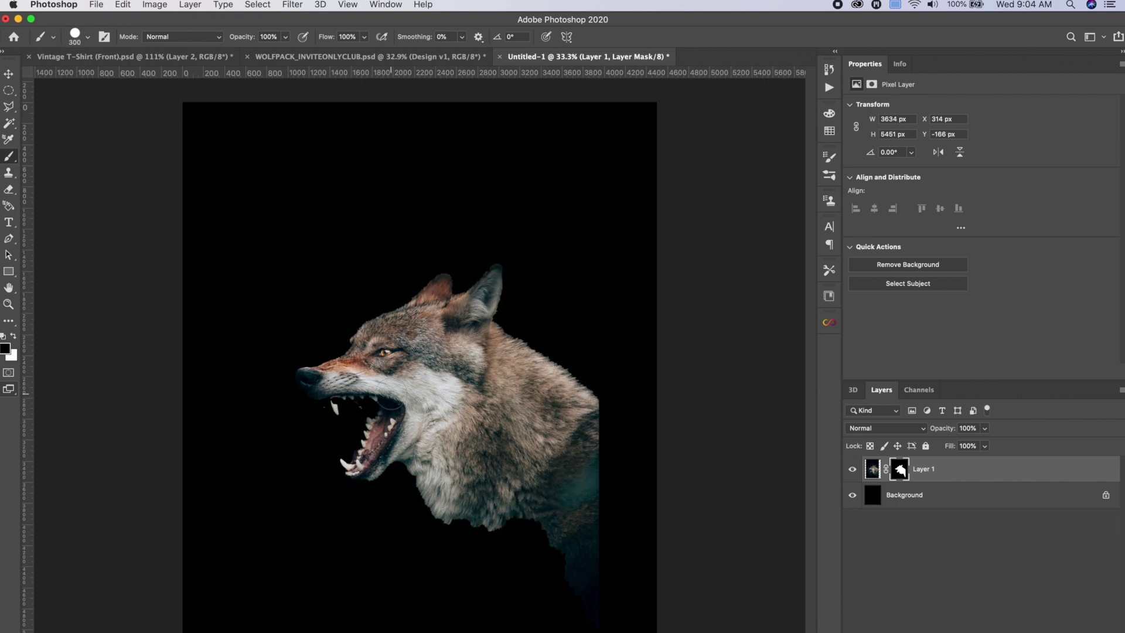
Step: Restore the missing upper front teeth by painting white on Layer 1's mask, and trim the edges around them with a small black brush
scroll(310, 422, up, 3)
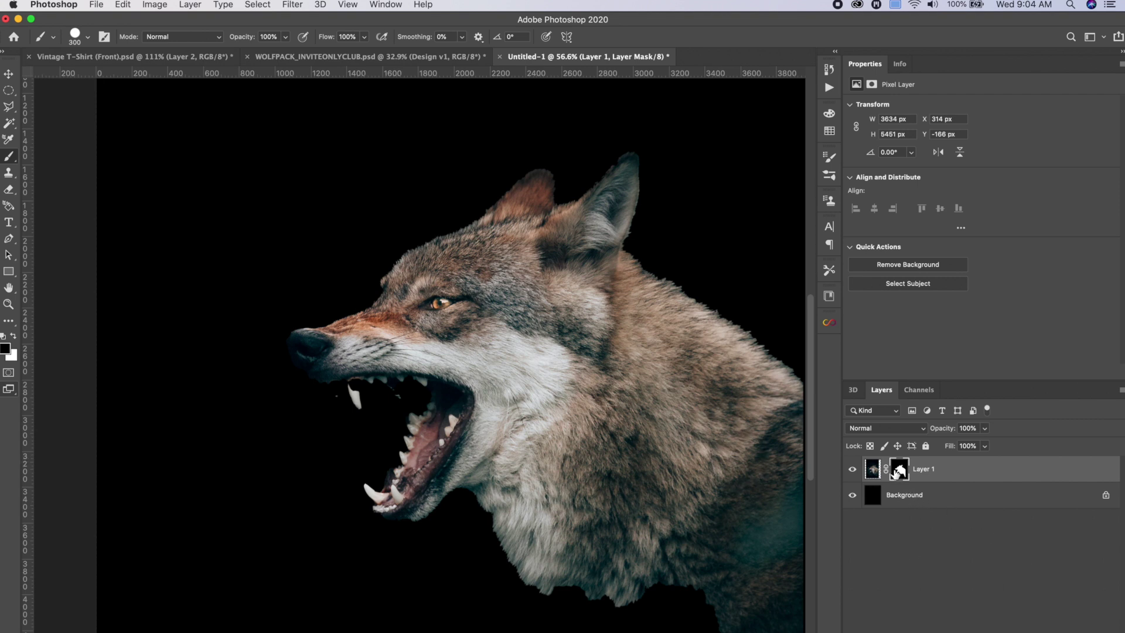
scroll(424, 397, up, 2)
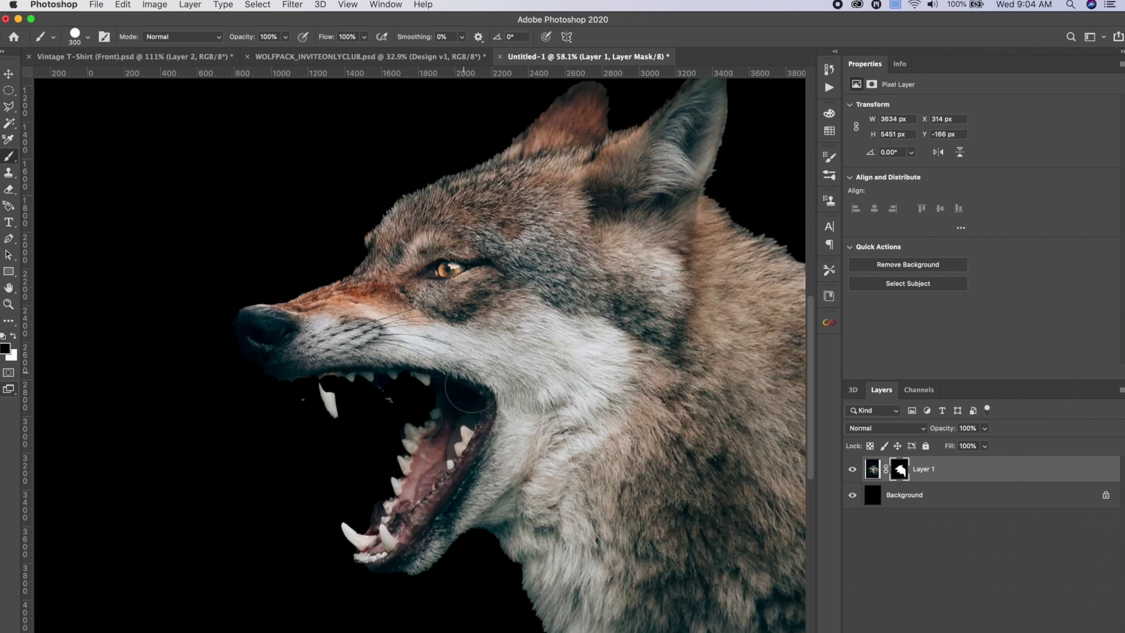
click(13, 335)
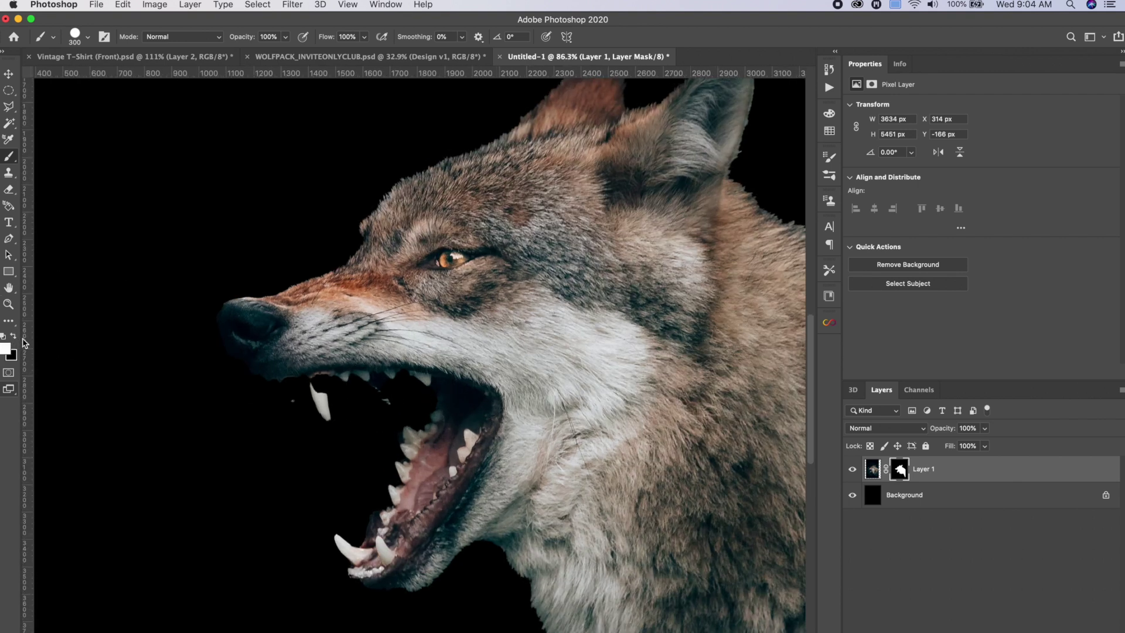
drag(364, 347, 465, 323)
scroll(408, 365, up, 3)
key(bracketleft)
key(bracketleft)
key(bracketleft)
key(bracketleft)
key(bracketleft)
key(bracketleft)
key(bracketleft)
key(bracketleft)
key(bracketleft)
key(bracketleft)
key(bracketleft)
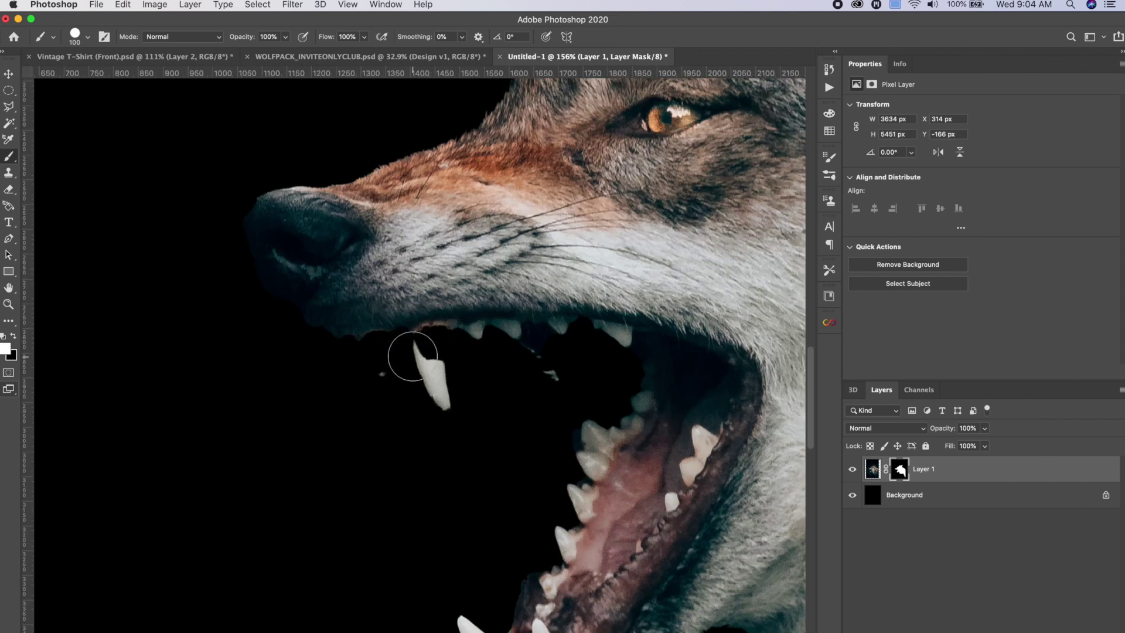
mouse_move(428, 354)
mouse_down()
mouse_move(426, 325)
mouse_move(437, 350)
mouse_up()
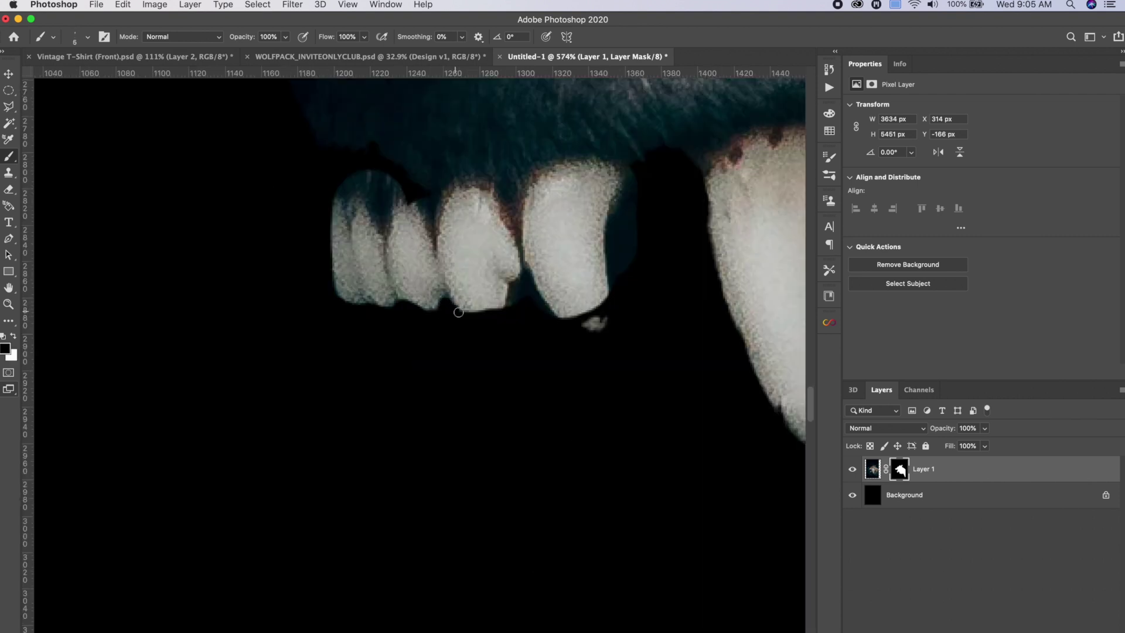
mouse_move(518, 302)
mouse_down()
mouse_move(525, 287)
mouse_move(511, 309)
mouse_up()
drag(345, 257, 345, 270)
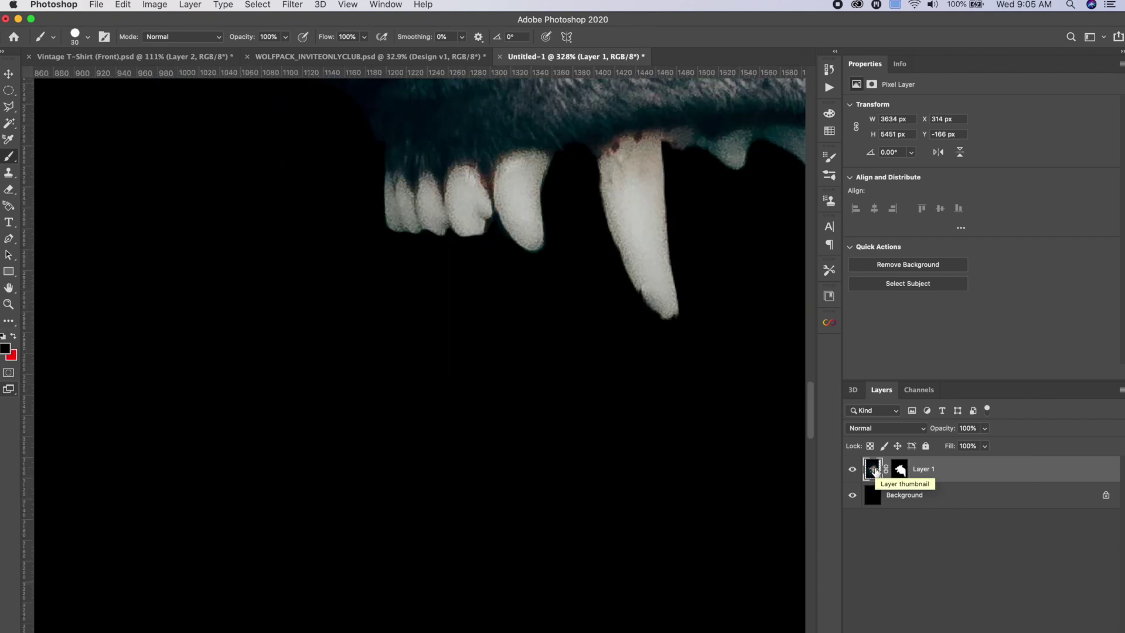
Step: Duplicate Layer 1 and delete the copy's layer mask without applying it
key(super+j)
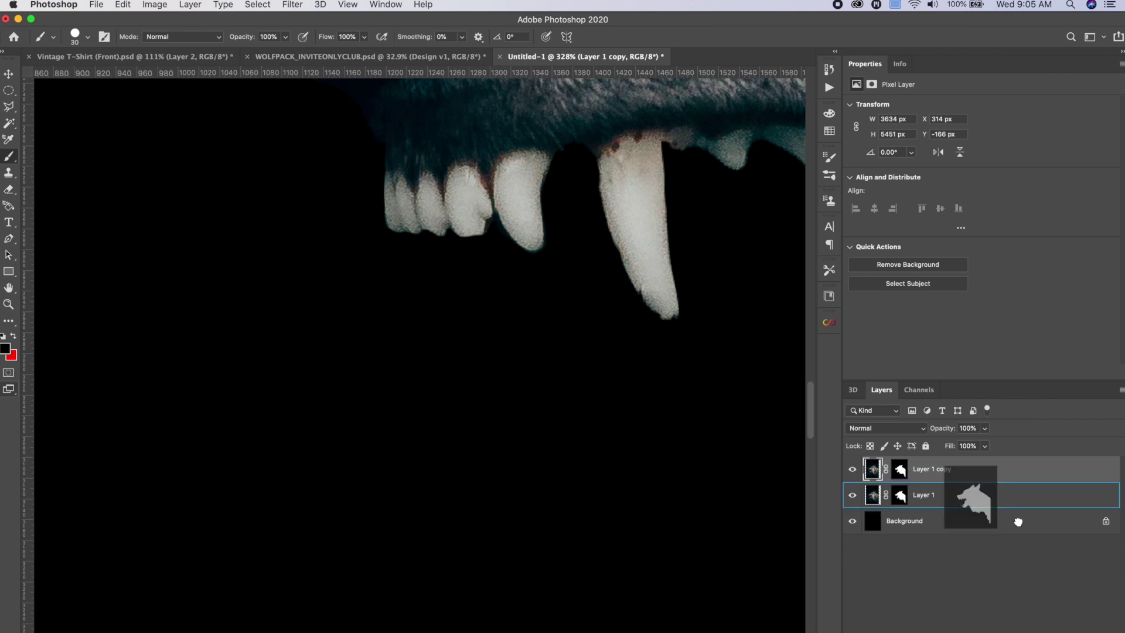
key(BackSpace)
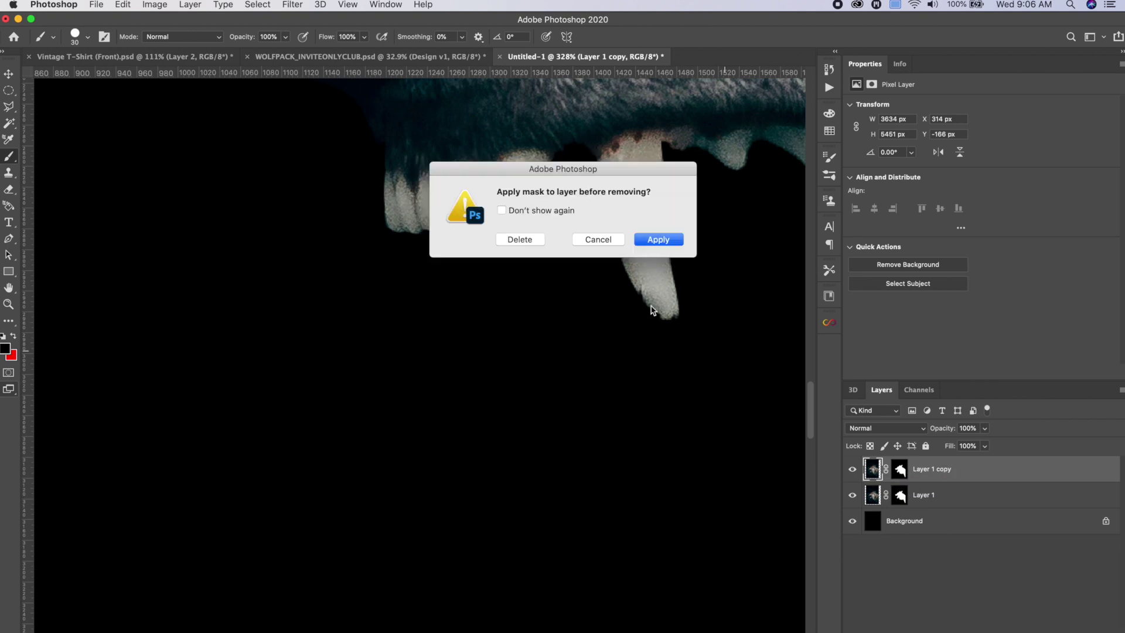
click(519, 238)
Step: Fade the unmasked copy as a guide and refine the teeth on Layer 1's mask with a 9 px white brush
drag(986, 448, 950, 463)
click(901, 498)
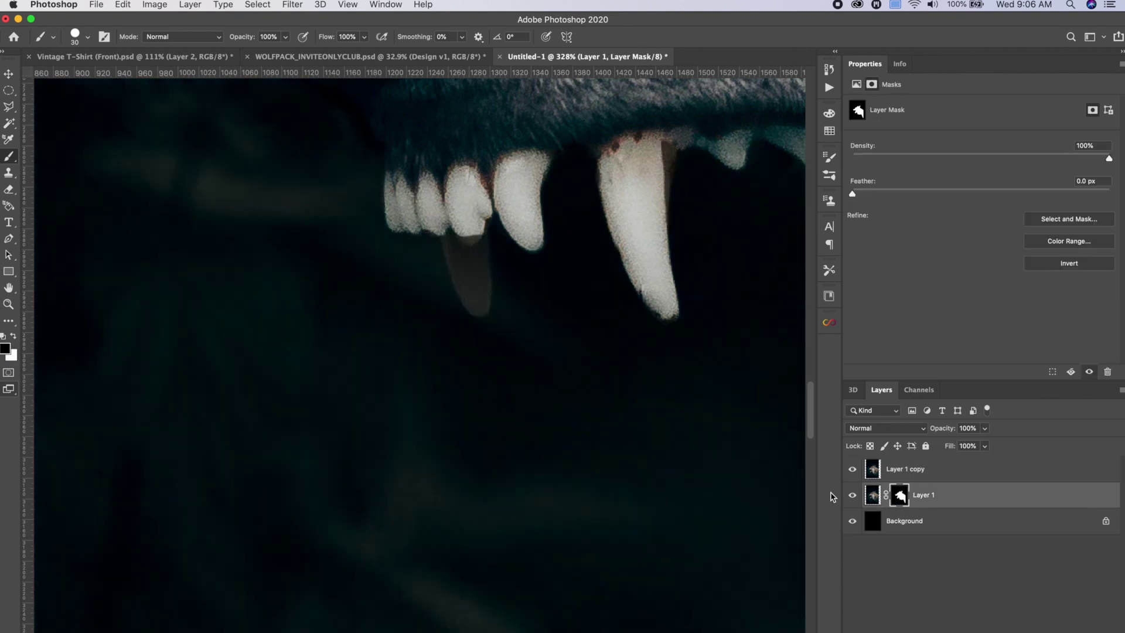
key(x)
key(bracketleft)
key(bracketleft)
key(bracketleft)
scroll(422, 269, down, 5)
drag(675, 444, 757, 443)
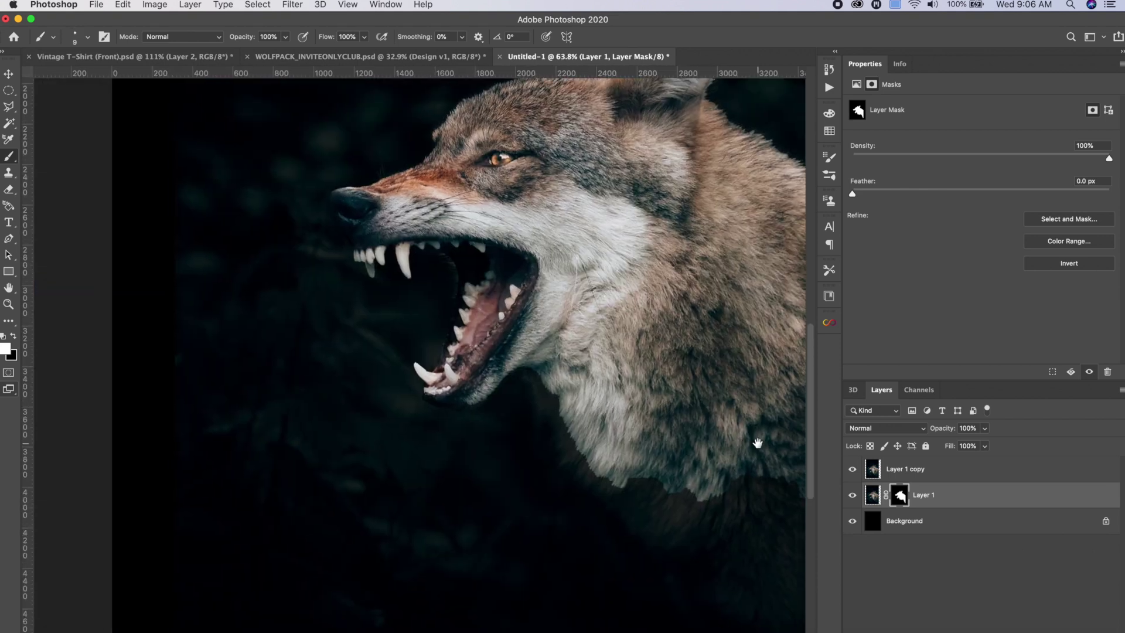
Step: Hide the unmasked copy and make Layer 1's image active instead of its mask
click(853, 468)
click(908, 468)
drag(562, 362, 495, 377)
scroll(523, 360, down, 2)
click(879, 495)
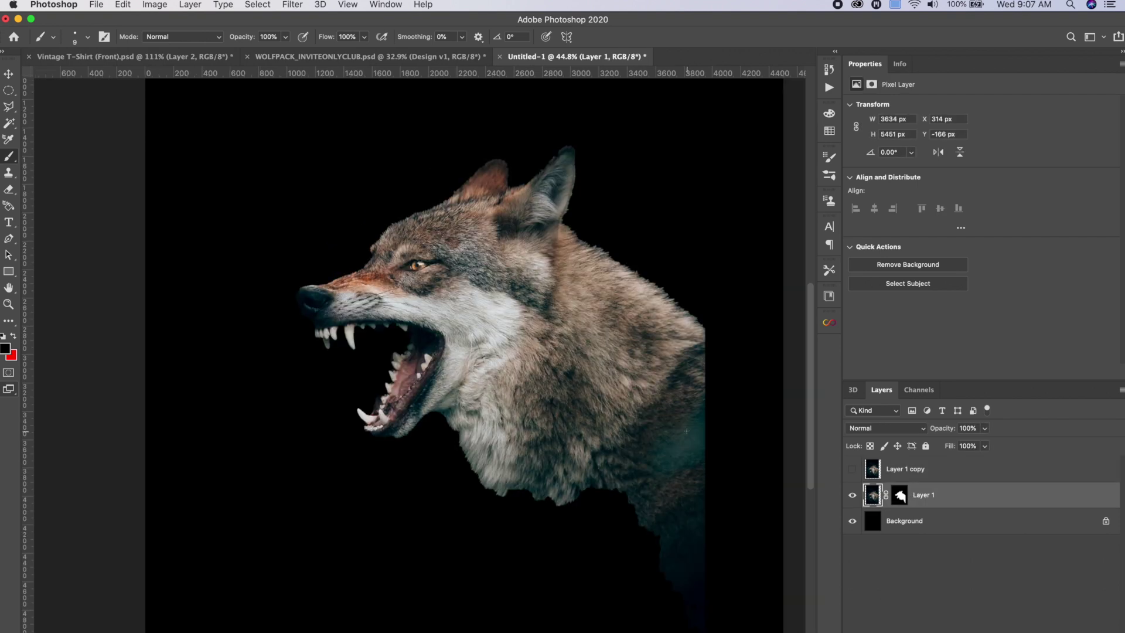
Step: Draw a circular selection about 2552 px across around the wolf's head and invert the selection
click(8, 90)
drag(306, 135, 759, 462)
right_click(362, 191)
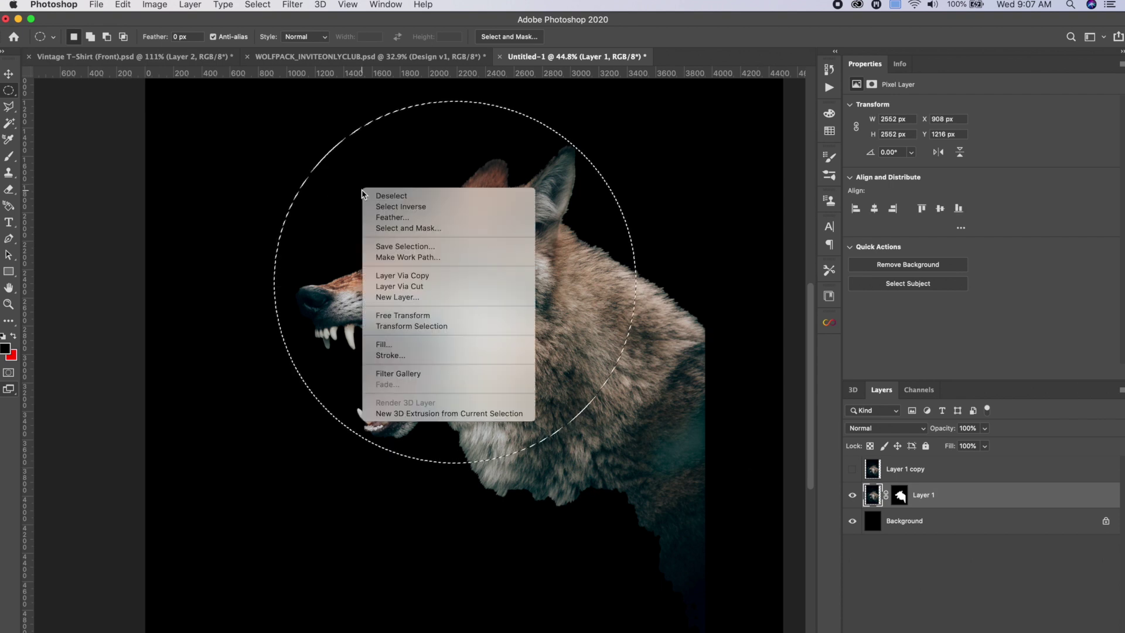
click(386, 206)
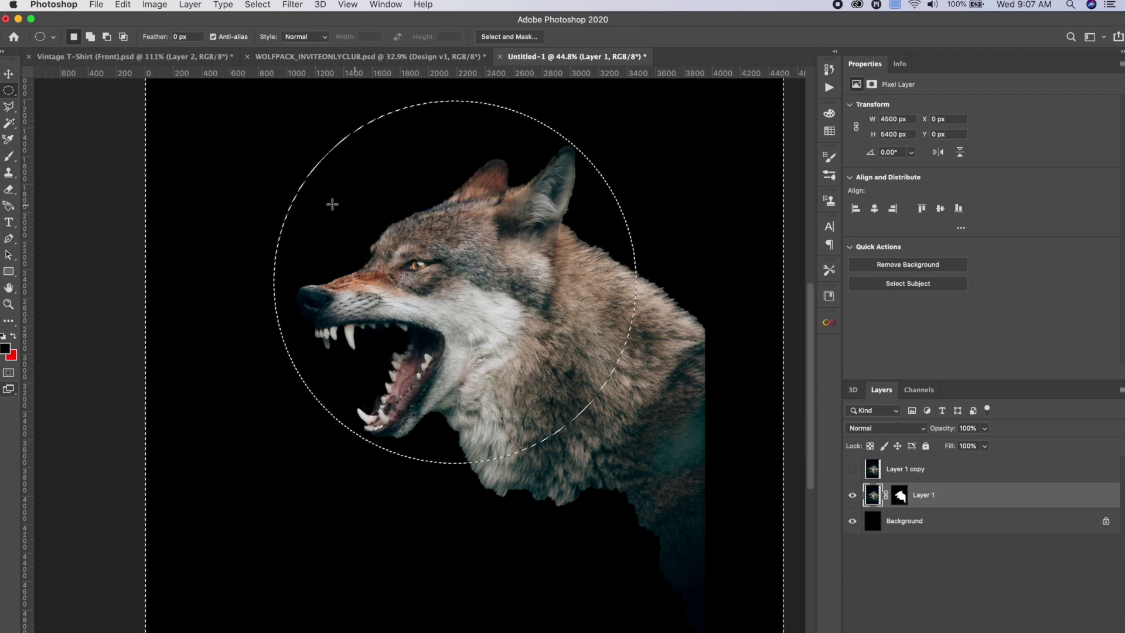
Step: Erase the wolf's neck and body outside the circle with a 700 px eraser, then remove the selection
key(e)
key(bracketright)
key(bracketright)
key(bracketright)
key(bracketright)
key(bracketright)
key(bracketright)
key(bracketright)
key(bracketright)
key(bracketright)
key(bracketright)
key(bracketright)
key(bracketright)
key(bracketright)
key(bracketright)
key(bracketright)
key(bracketright)
key(bracketright)
key(bracketright)
key(bracketright)
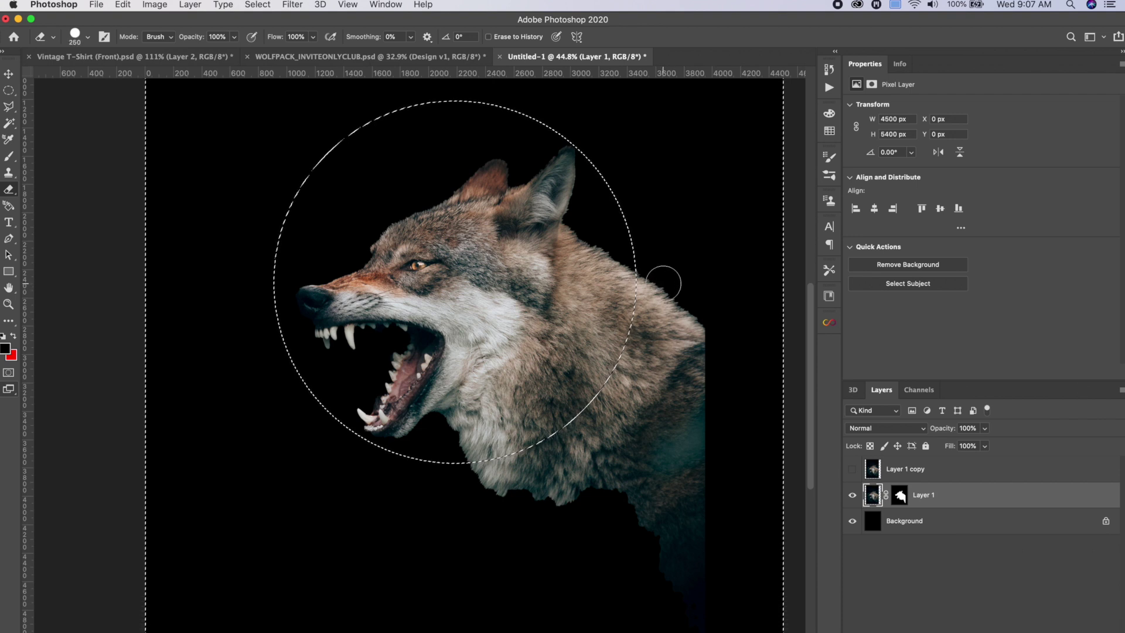
mouse_move(668, 296)
mouse_down()
mouse_move(708, 365)
mouse_move(720, 570)
mouse_move(469, 540)
mouse_move(575, 451)
mouse_move(485, 519)
mouse_up()
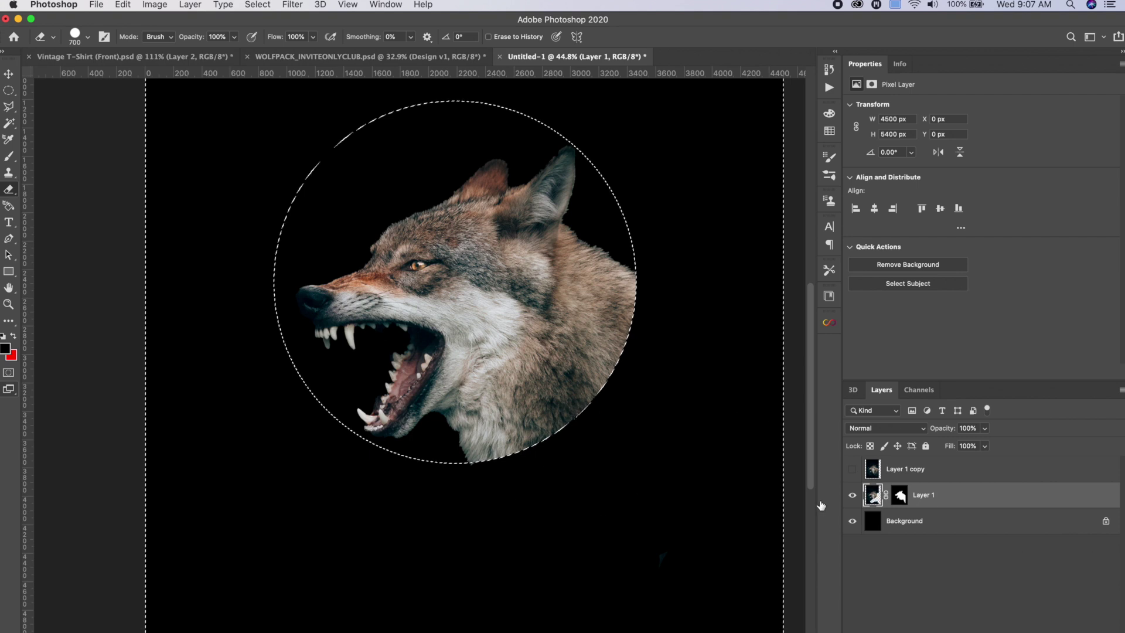
key(super+z)
mouse_move(673, 440)
mouse_down()
mouse_move(640, 502)
mouse_move(598, 518)
mouse_move(728, 321)
mouse_move(728, 276)
mouse_move(678, 244)
mouse_move(549, 491)
mouse_move(465, 490)
mouse_move(708, 293)
mouse_move(718, 595)
mouse_move(662, 570)
mouse_up()
key(super+d)
scroll(680, 559, down, 3)
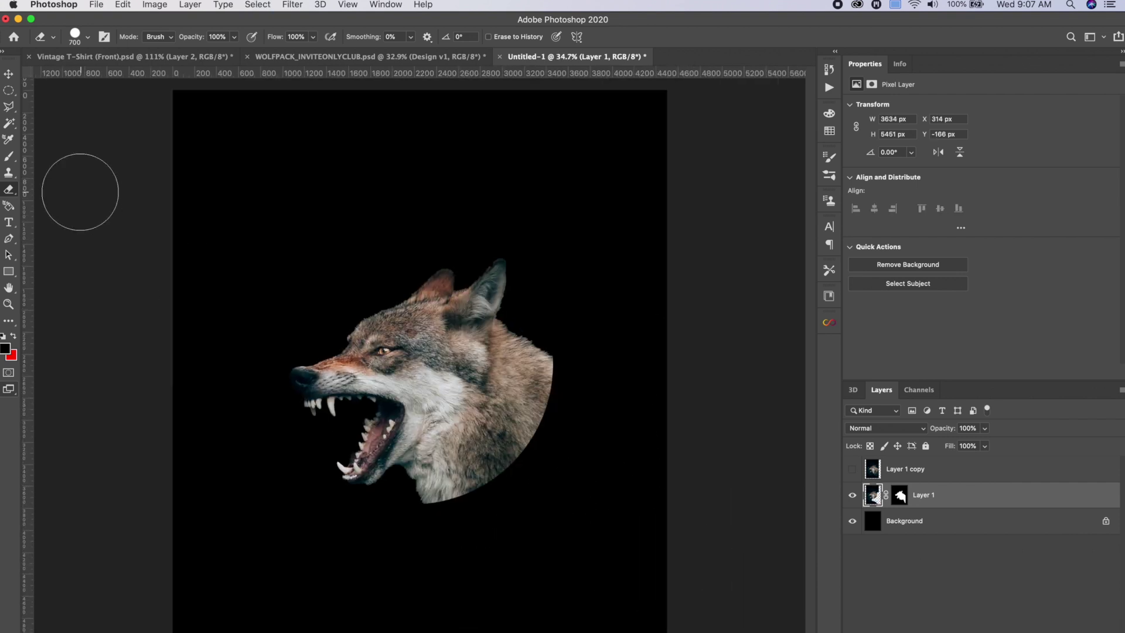
Step: Flip the wolf head horizontally and scale it up to about 3339 × 3112 px
click(13, 73)
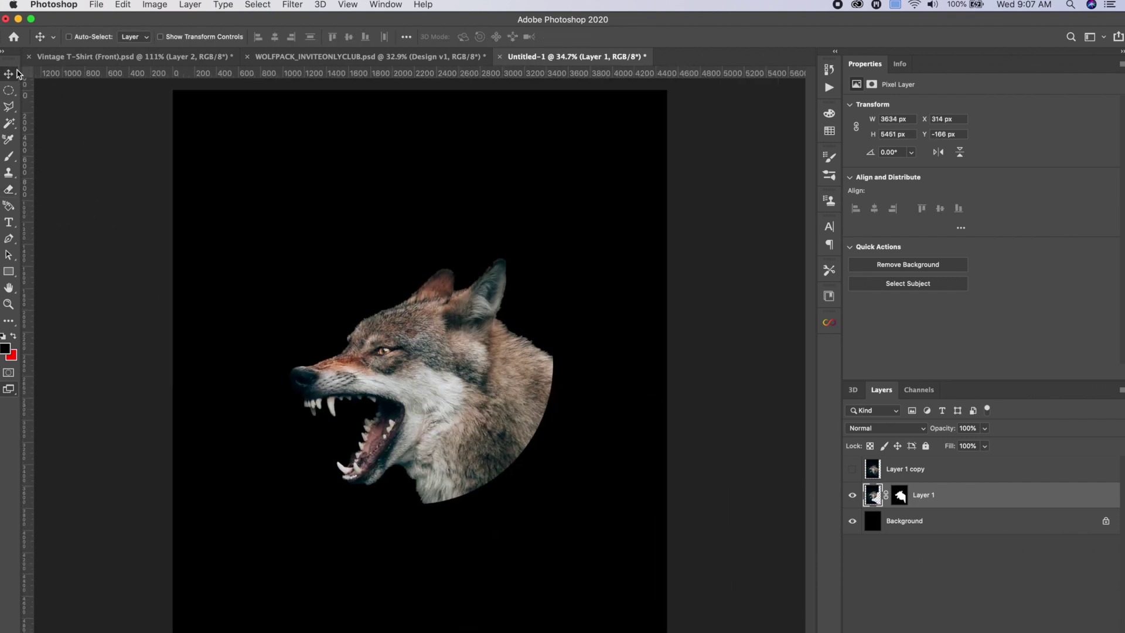
key(super+t)
right_click(442, 352)
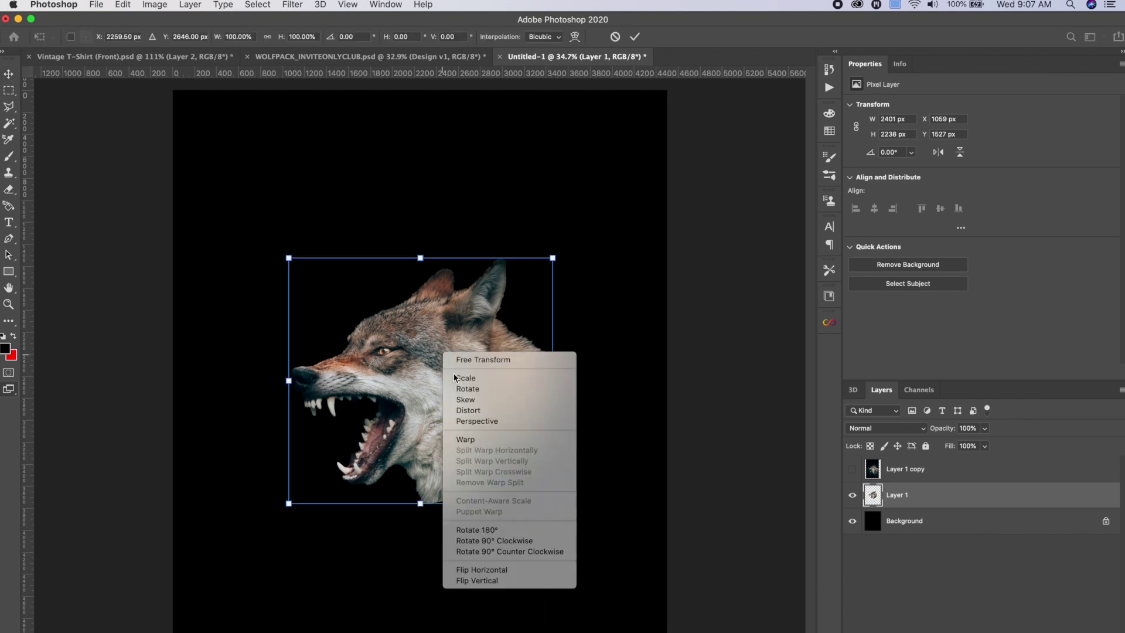
click(513, 570)
drag(288, 258, 231, 216)
key(Return)
Step: Center the wolf head horizontally and vertically on the canvas and convert its layer to a smart object
key(super+a)
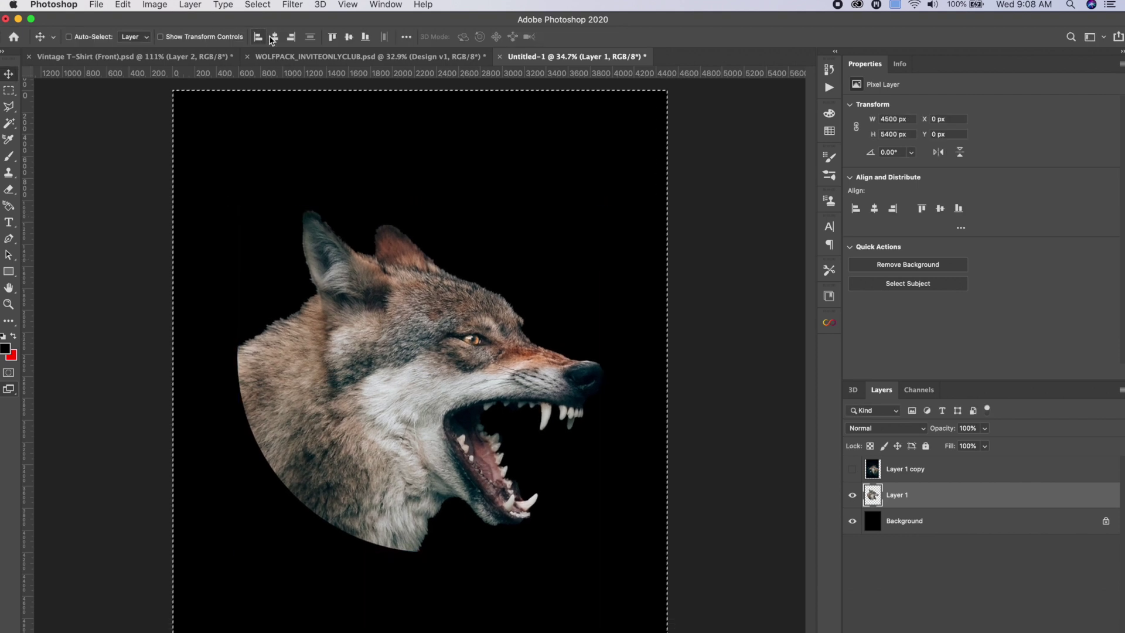
click(273, 36)
click(349, 37)
key(super+d)
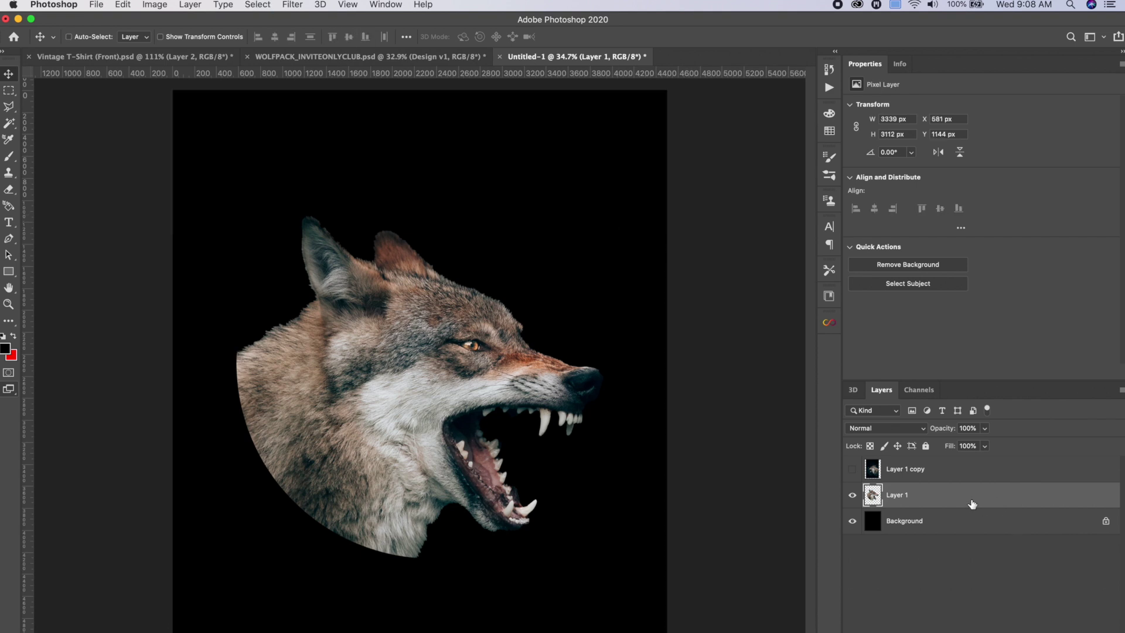
right_click(934, 495)
click(986, 326)
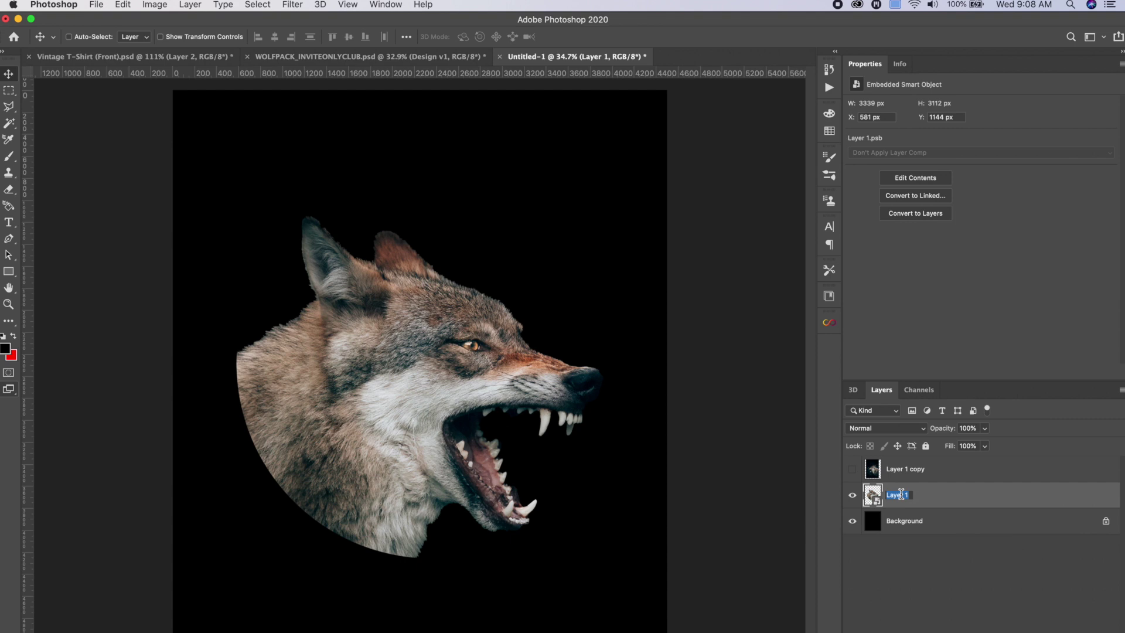
Step: Rename the cut-out wolf layer as Wolf above the Backup Photo layer and hide the Wolf layer
key(BackSpace)
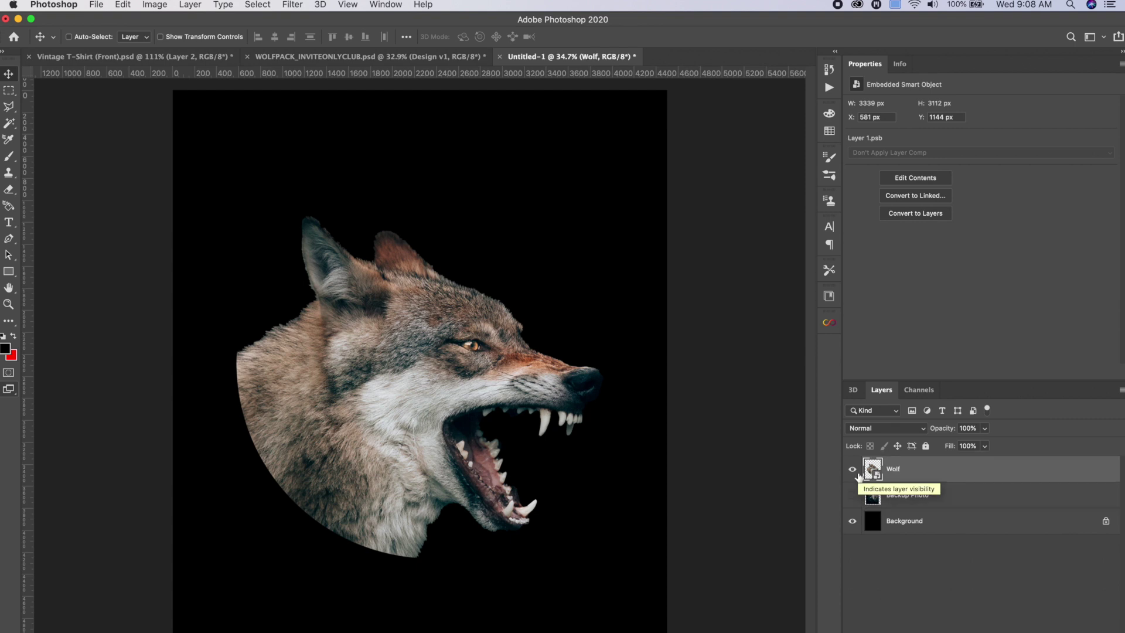
click(854, 469)
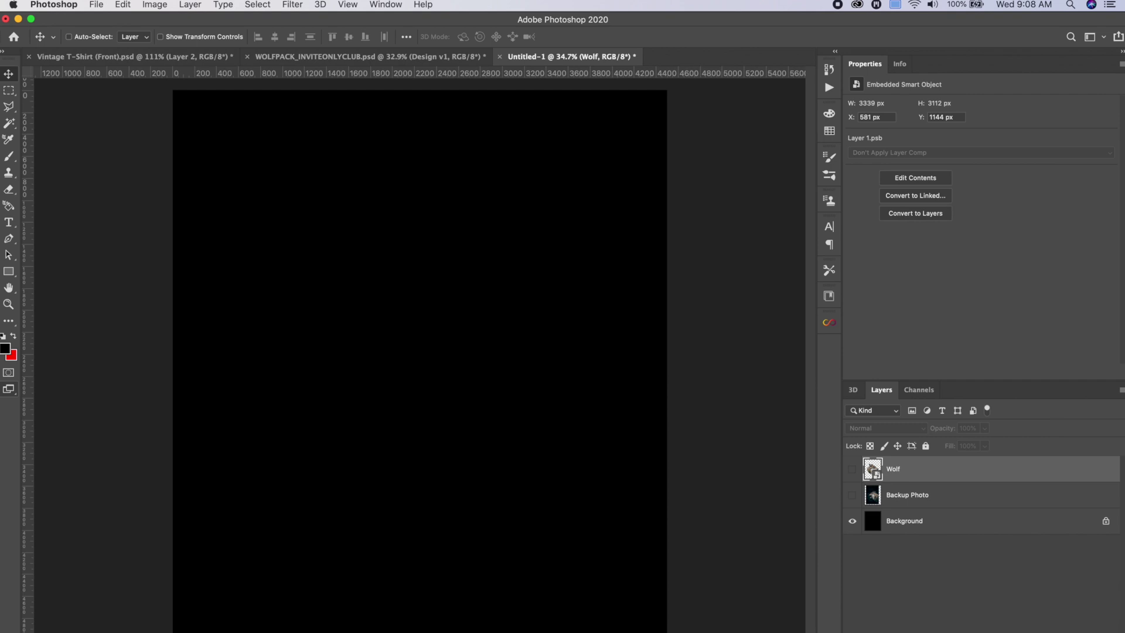
Step: Switch to the browser, copy the NASA typhoon photo from Unsplash and paste it into the wolf design in Photoshop
key(ctrl+Right)
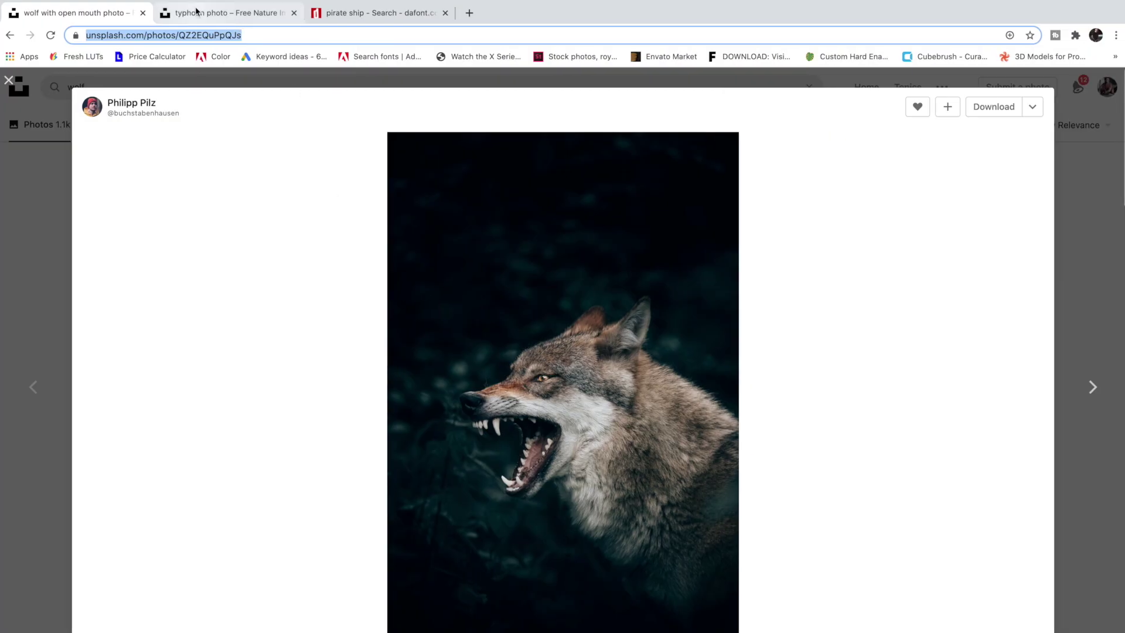
click(196, 12)
right_click(554, 361)
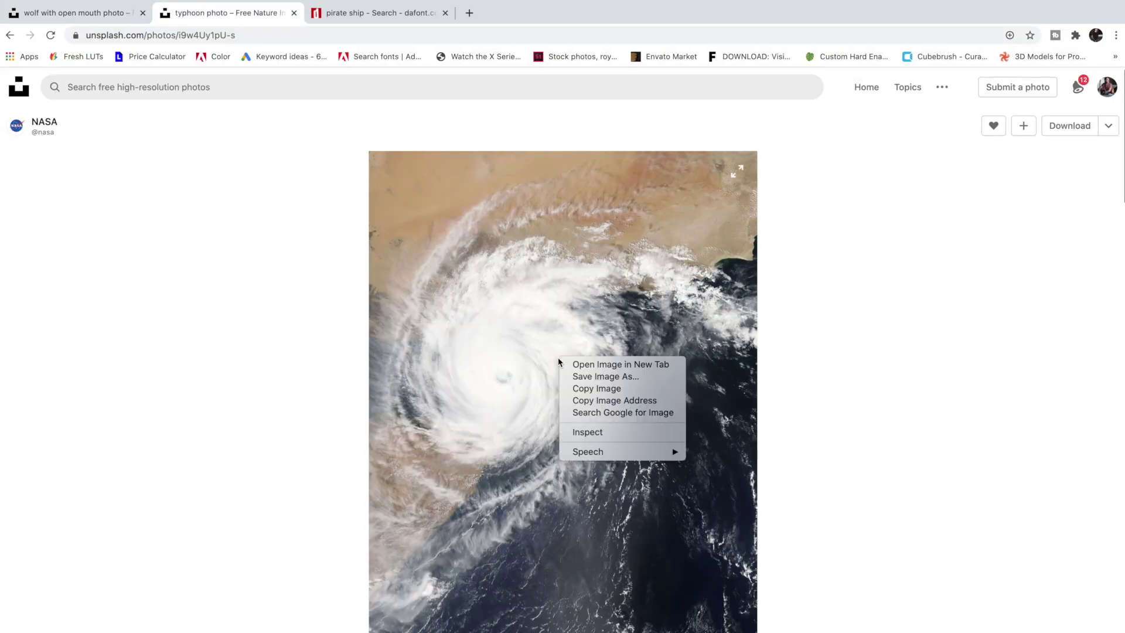
click(588, 391)
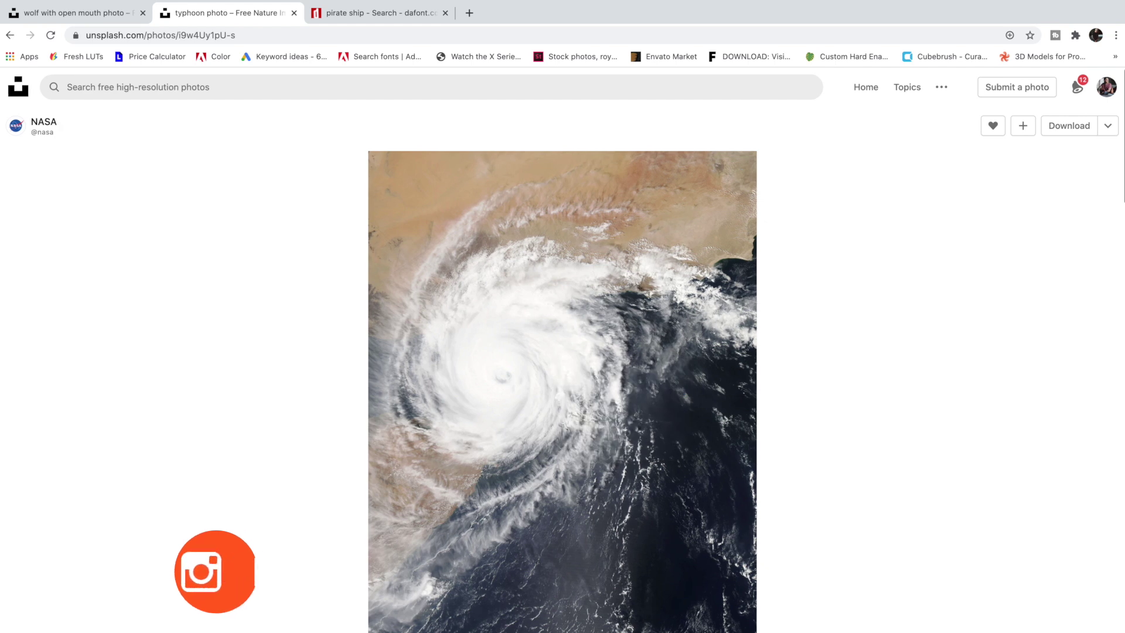
key(super+Tab)
key(super+v)
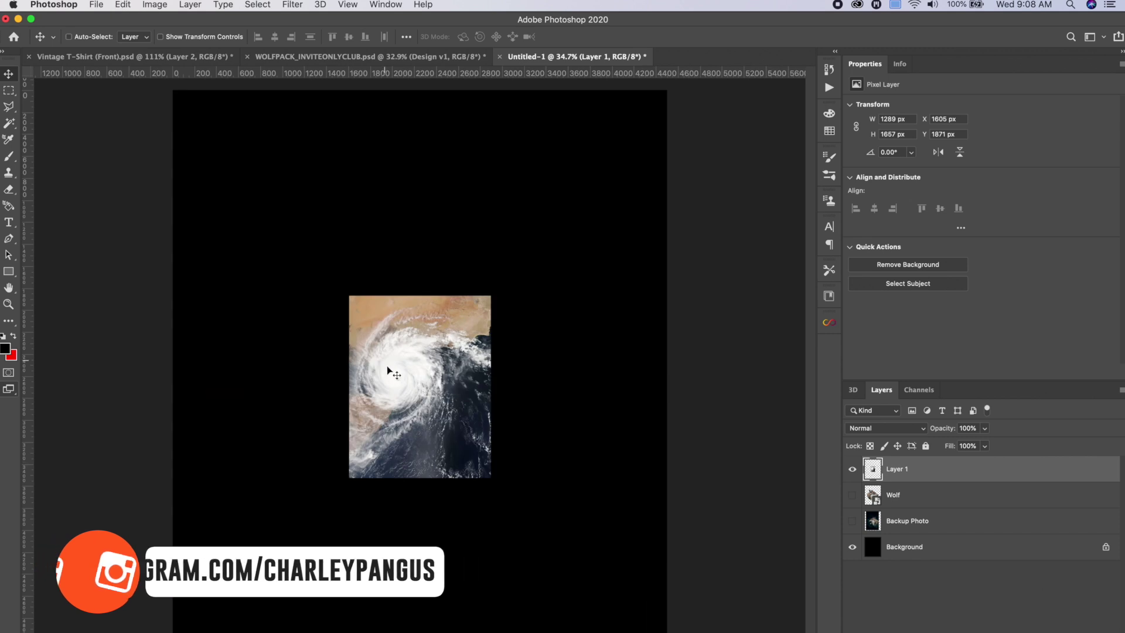
Step: Scale the pasted typhoon photo up to about 3823 × 4915 px
key(super+t)
drag(350, 296, 129, 158)
key(Return)
Step: Rename the typhoon layer as Storm, place it beneath the Wolf layer and show the wolf again
double_click(901, 470)
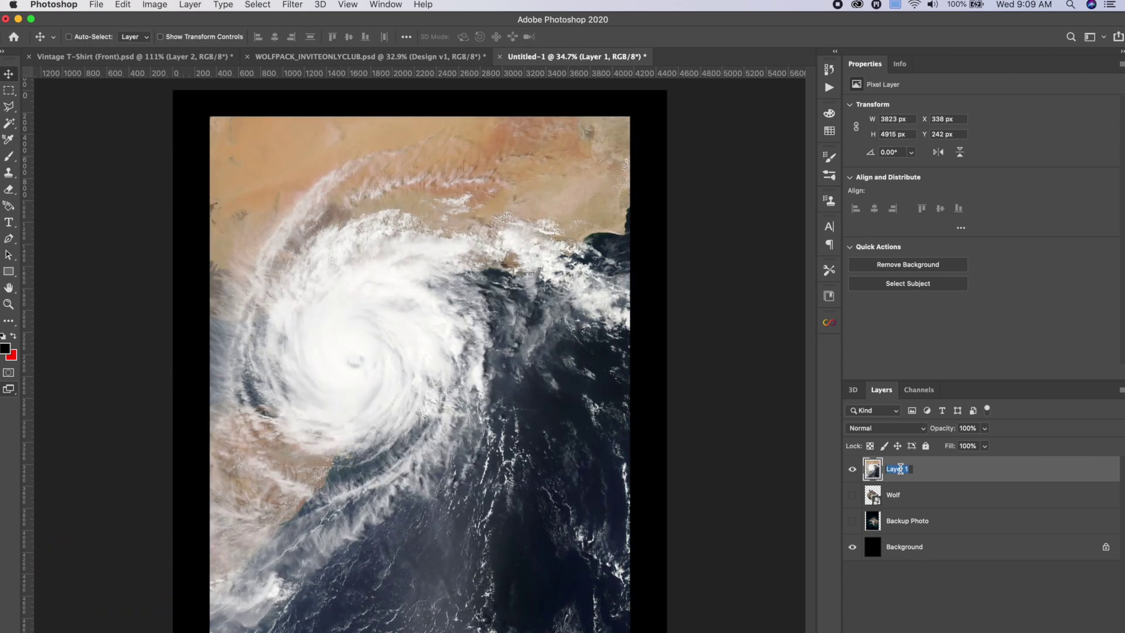
text(Storm)
key(Return)
drag(866, 467, 867, 499)
click(852, 469)
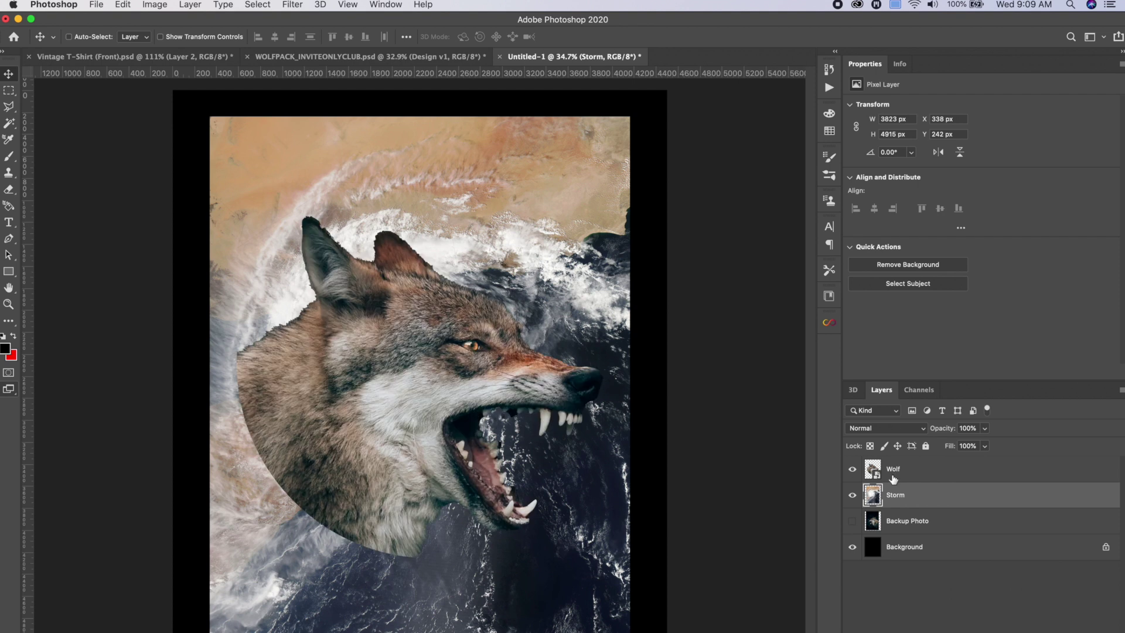
Step: Enlarge the storm to about 4488 × 5770 px, shift it down behind the wolf and convert it to a smart object
drag(520, 321, 521, 348)
key(super+t)
drag(209, 149, 149, 115)
drag(440, 239, 441, 258)
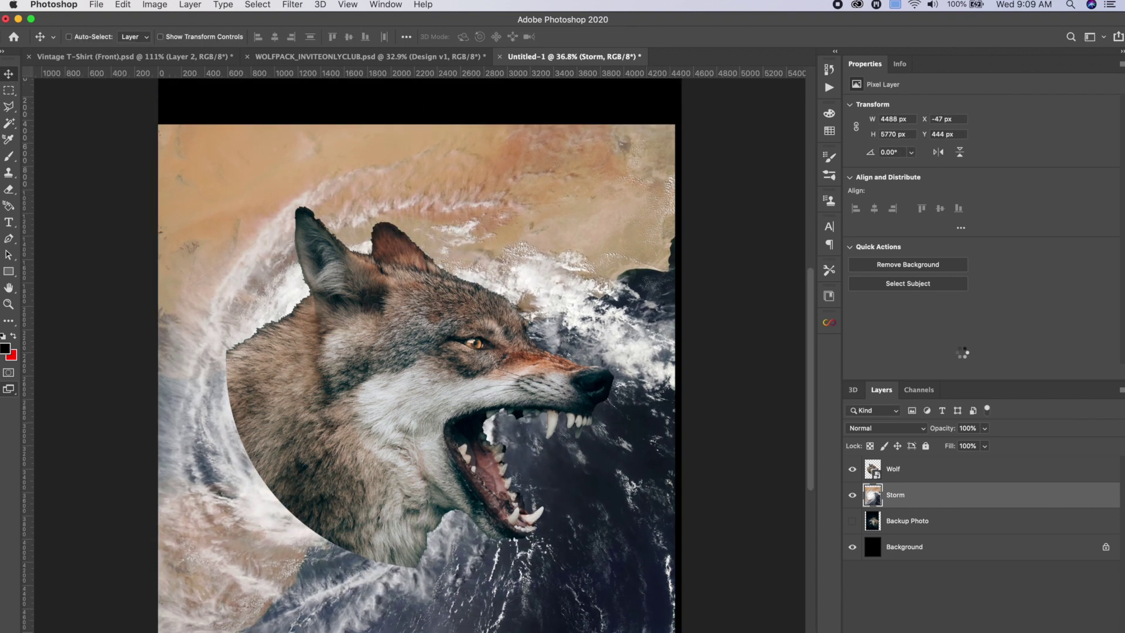
key(Return)
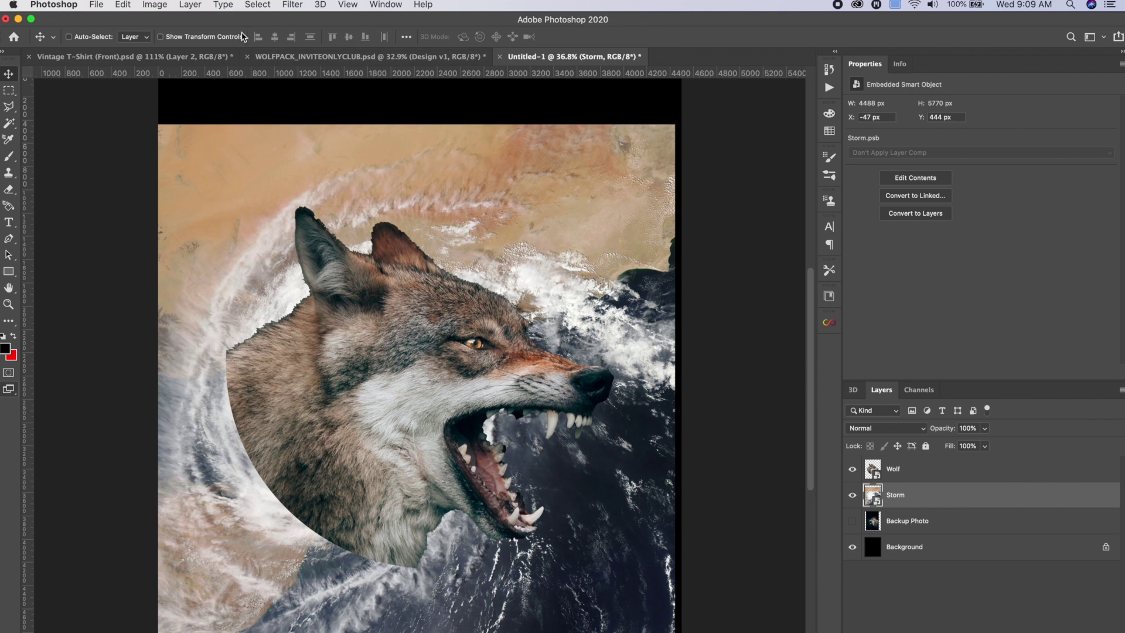
Step: Apply an S-shaped Curves adjustment to the Storm layer, lowering the shadow point at input 58 to output 37 and raising the highlights
click(155, 5)
mouse_move(176, 38)
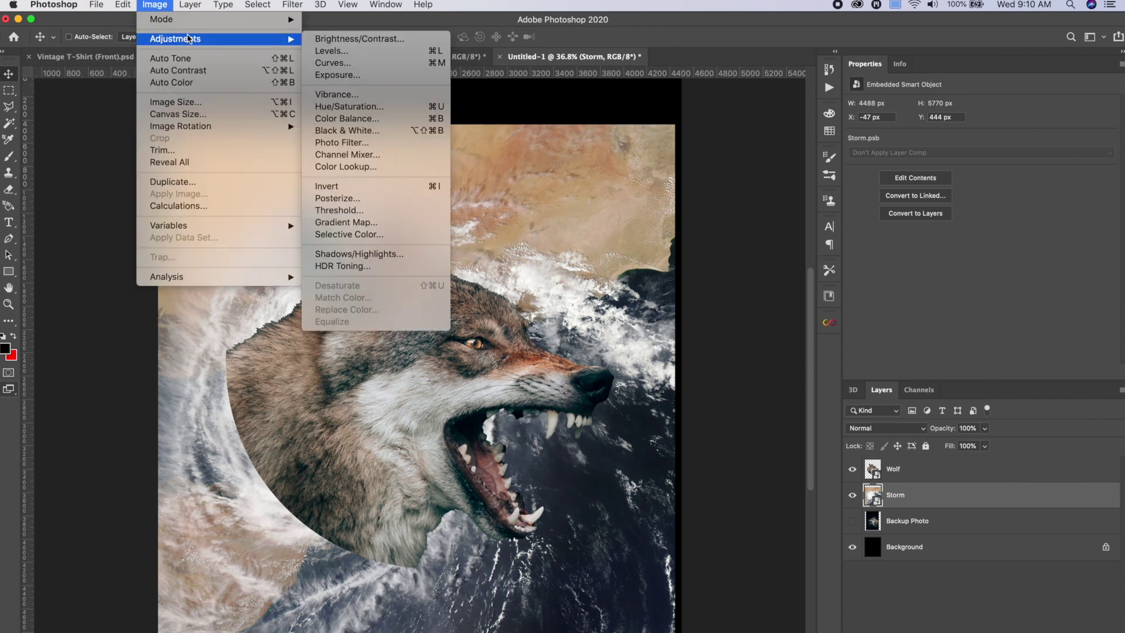
click(339, 65)
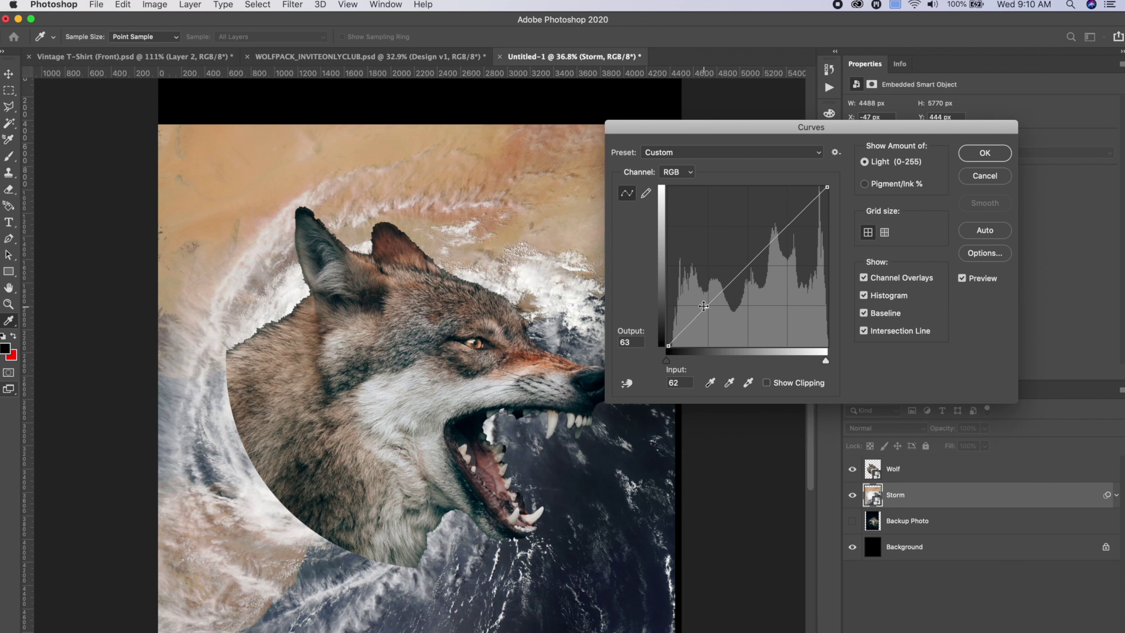
click(705, 306)
click(745, 269)
click(786, 231)
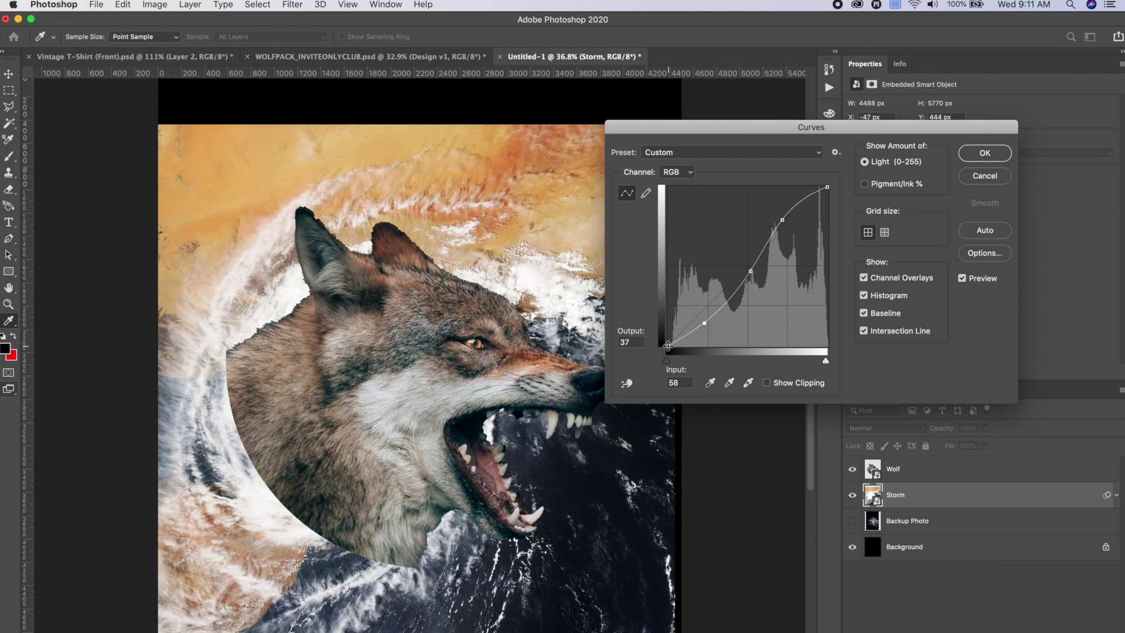
drag(668, 347, 668, 342)
key(Return)
Step: Turn the Storm layer black and white with a Hue/Saturation adjustment and shift it slightly to X 12, Y 475 px
click(155, 4)
mouse_move(180, 38)
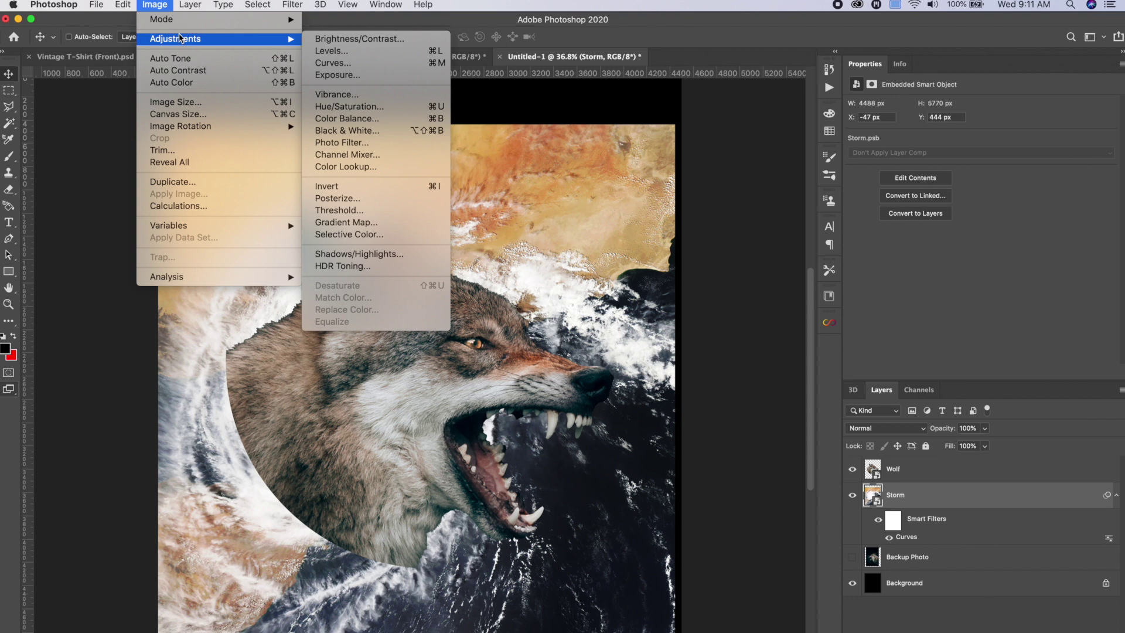
click(579, 244)
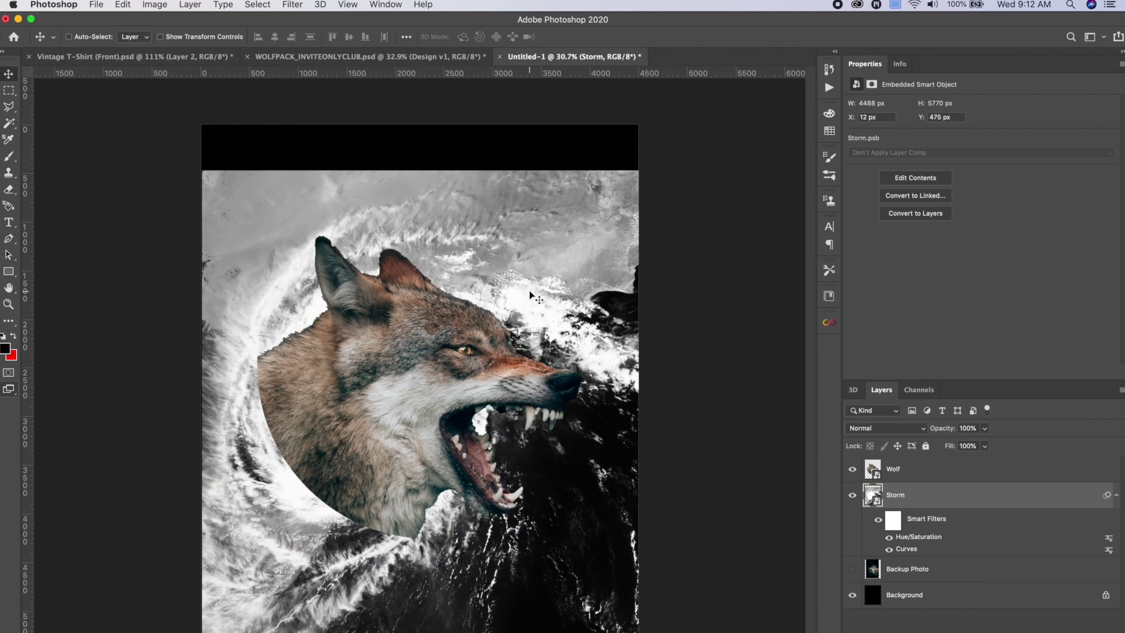
Step: Darken the Storm layer with Levels using a 0.45 midtone and a raised black input, and rotate and enlarge the storm
click(161, 6)
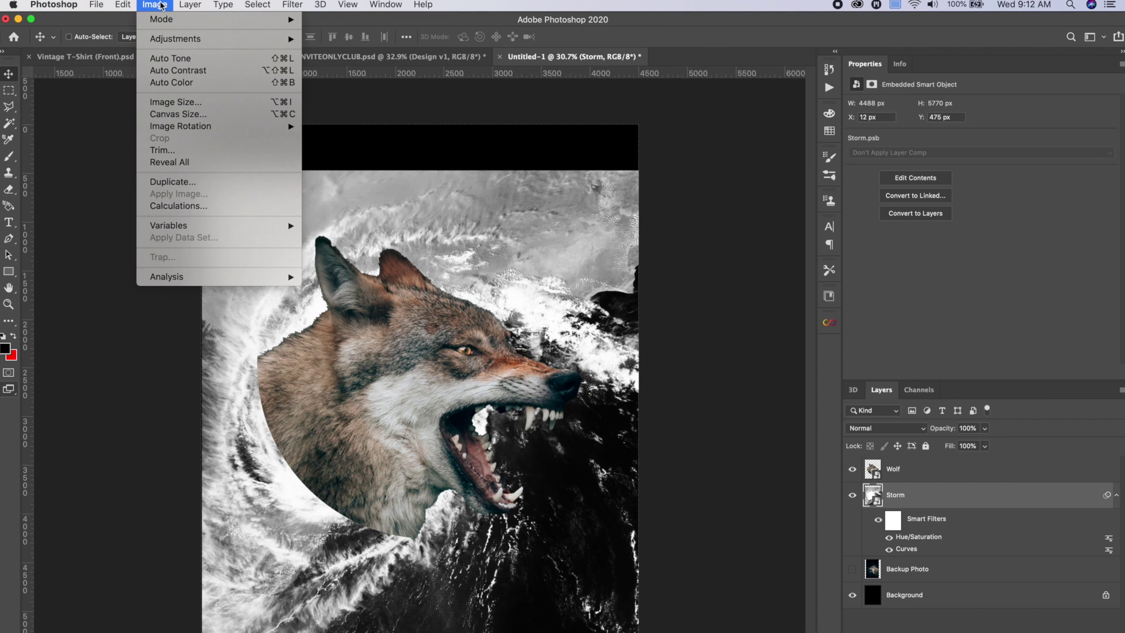
click(354, 49)
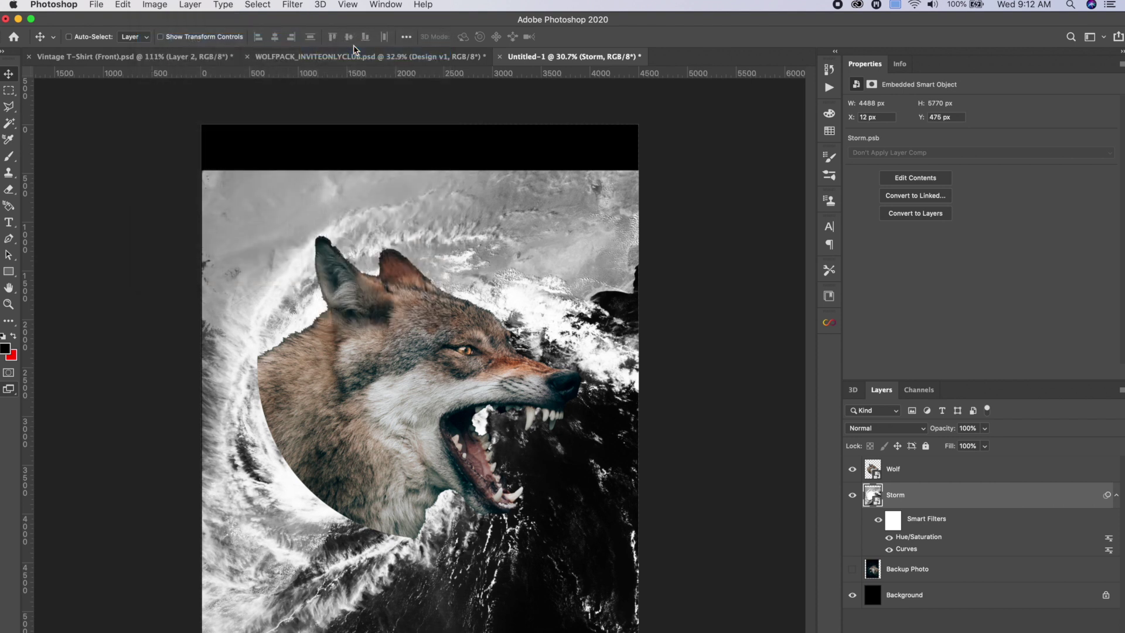
drag(529, 305, 567, 306)
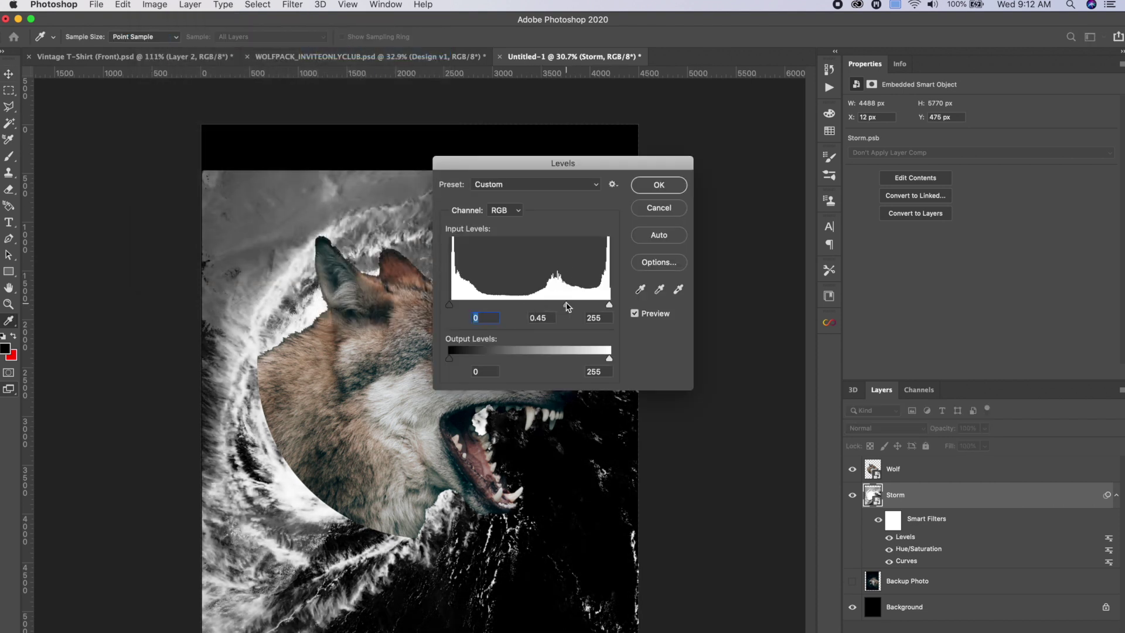
drag(449, 305, 548, 305)
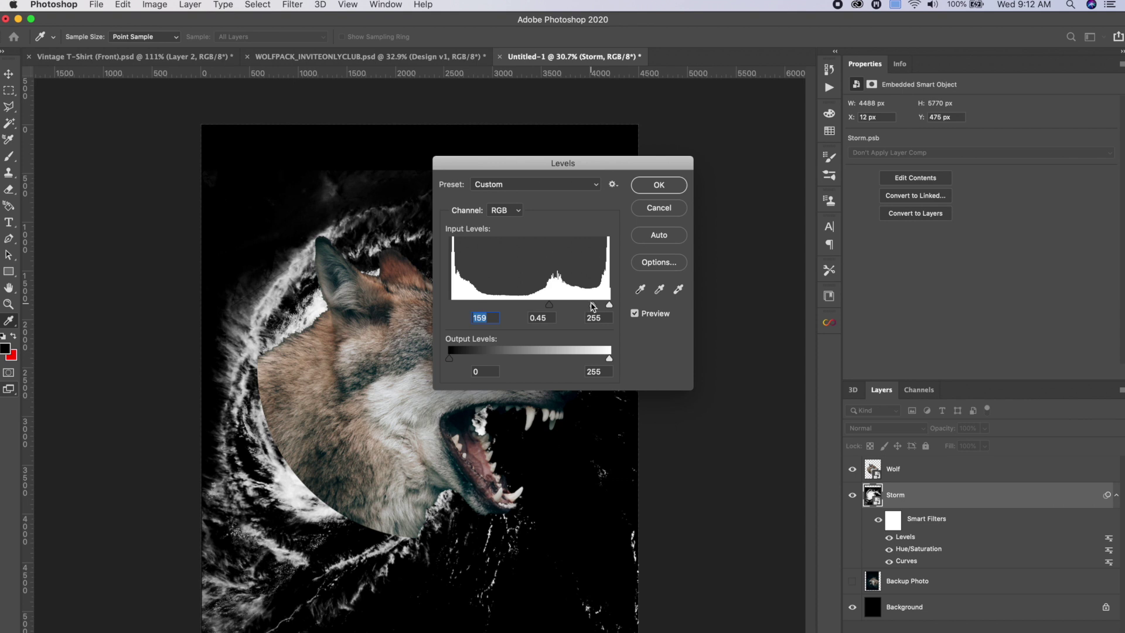
drag(549, 304, 541, 309)
click(542, 309)
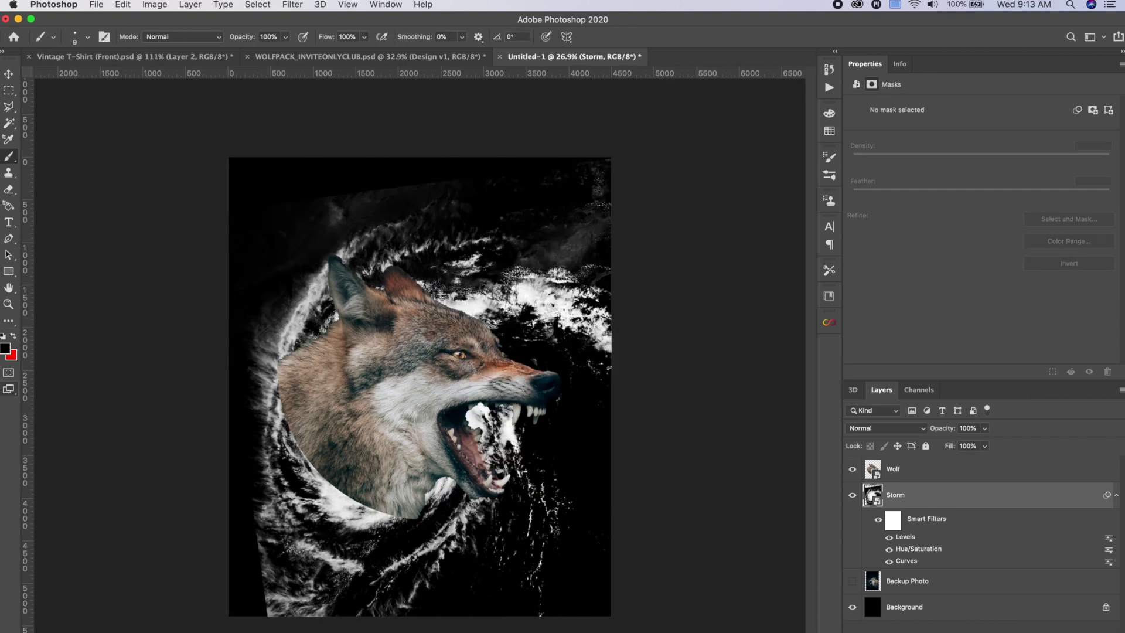
Step: Add a layer mask to Storm and paint its outer edges black with a 1400 px soft round brush
click(1034, 632)
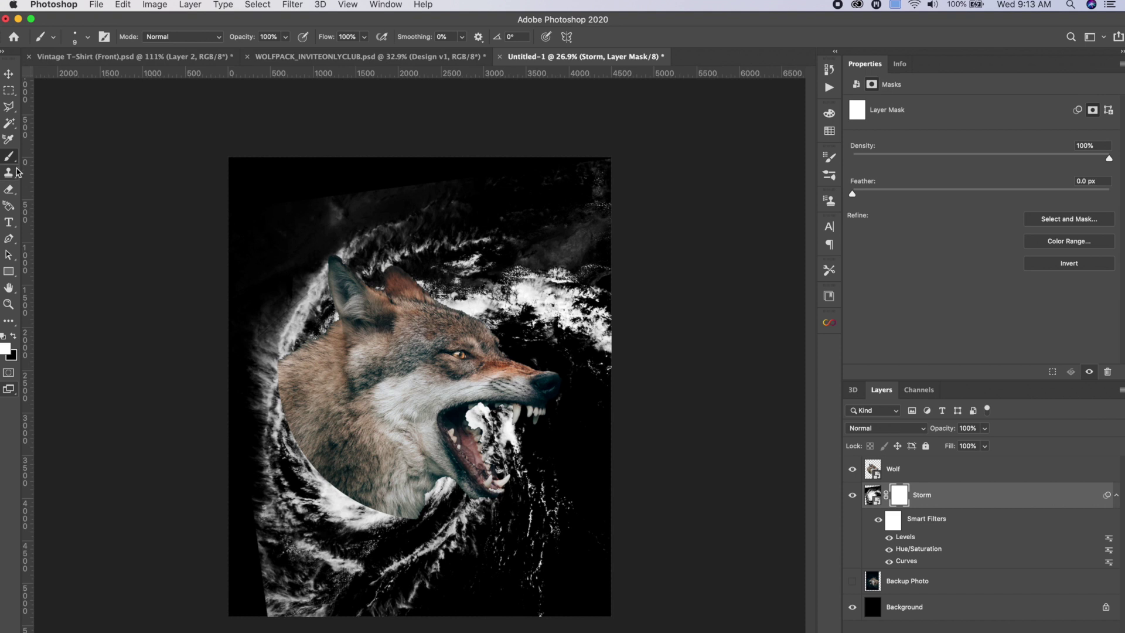
click(87, 36)
double_click(111, 194)
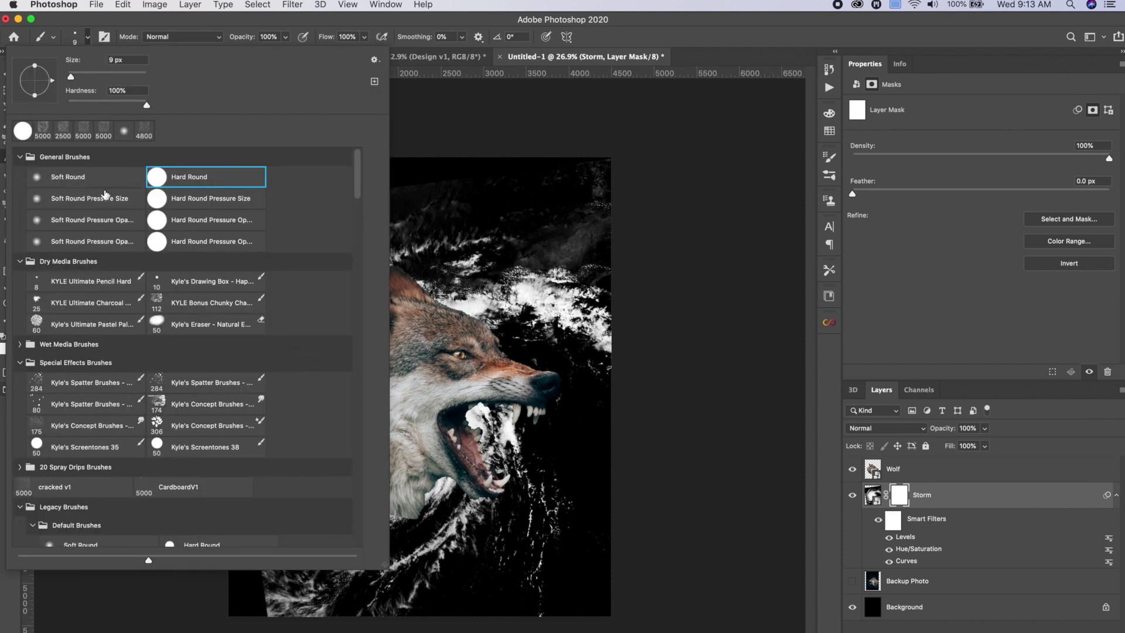
click(9, 333)
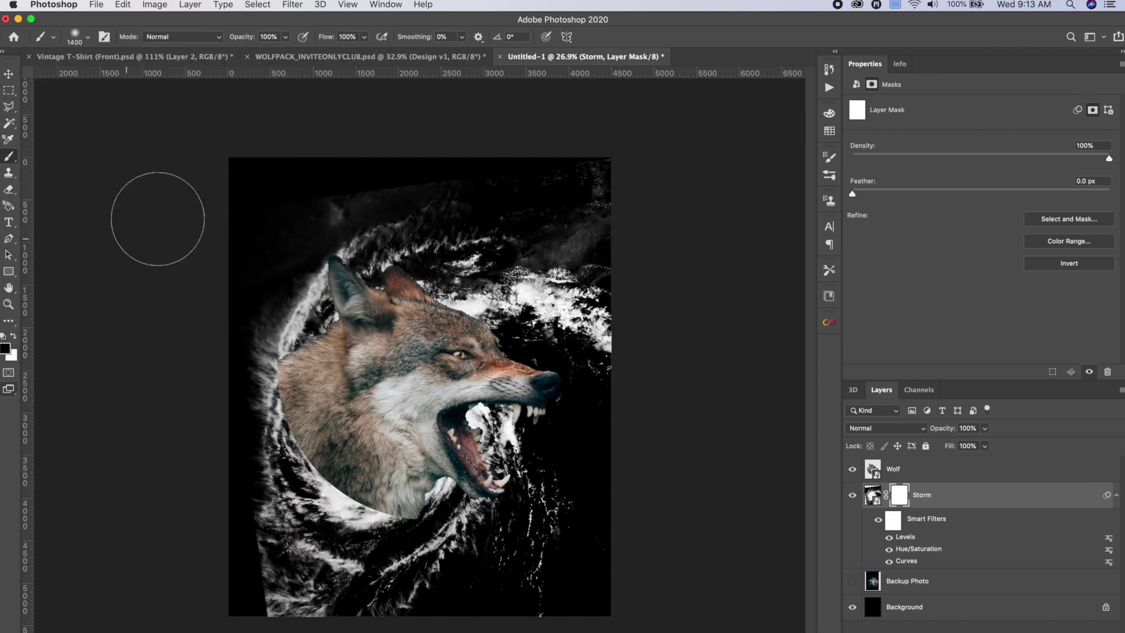
mouse_move(442, 138)
mouse_down()
mouse_move(590, 177)
mouse_move(631, 256)
mouse_move(589, 281)
mouse_move(429, 118)
mouse_move(613, 282)
mouse_move(557, 603)
mouse_move(562, 568)
mouse_move(510, 603)
mouse_move(258, 565)
mouse_up()
Step: Flip the masked storm vertically and reposition it so it swirls around the wolf's head
key(ctrl+t)
right_click(414, 297)
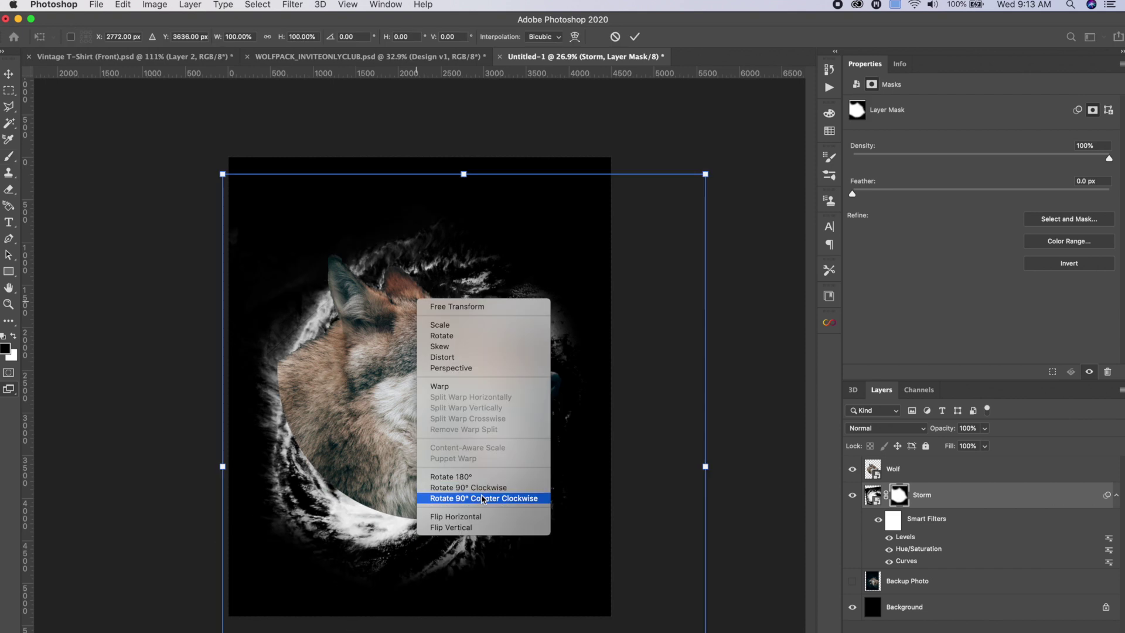
click(484, 525)
drag(493, 416, 480, 378)
key(Return)
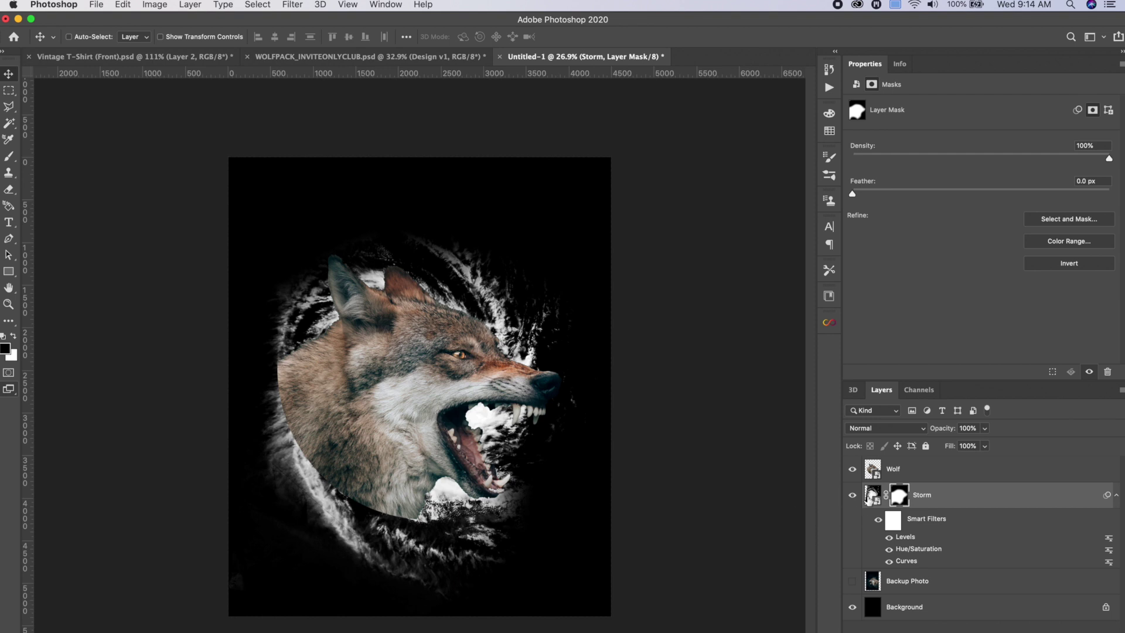
Step: Add a bright turquoise Solid Color fill layer directly above the Storm layer
click(872, 495)
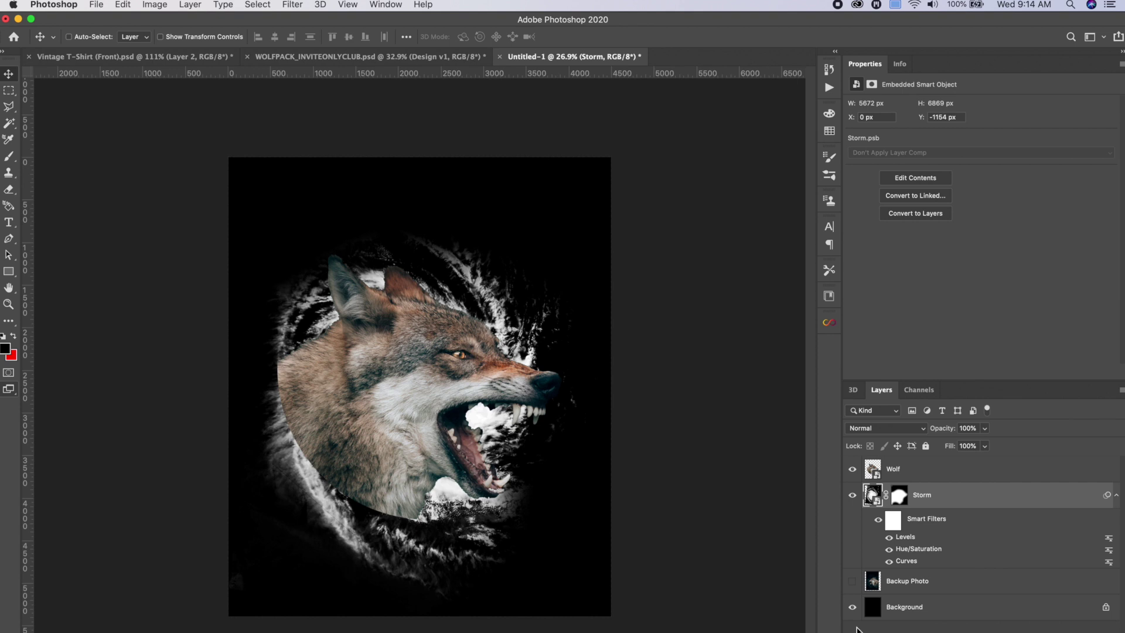
click(1020, 632)
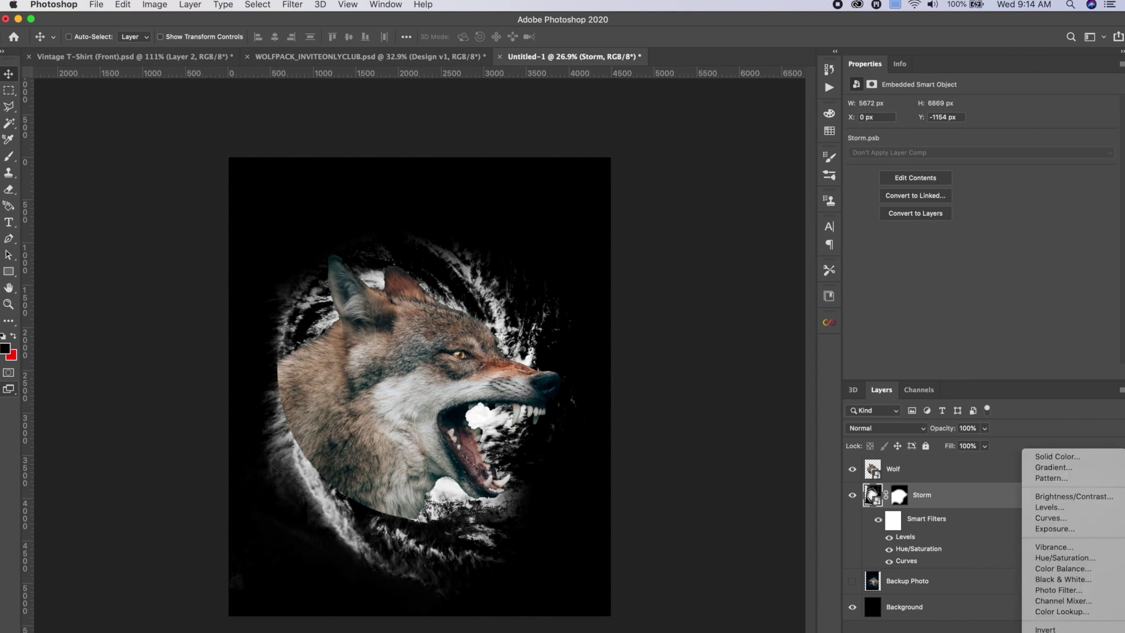
click(1041, 460)
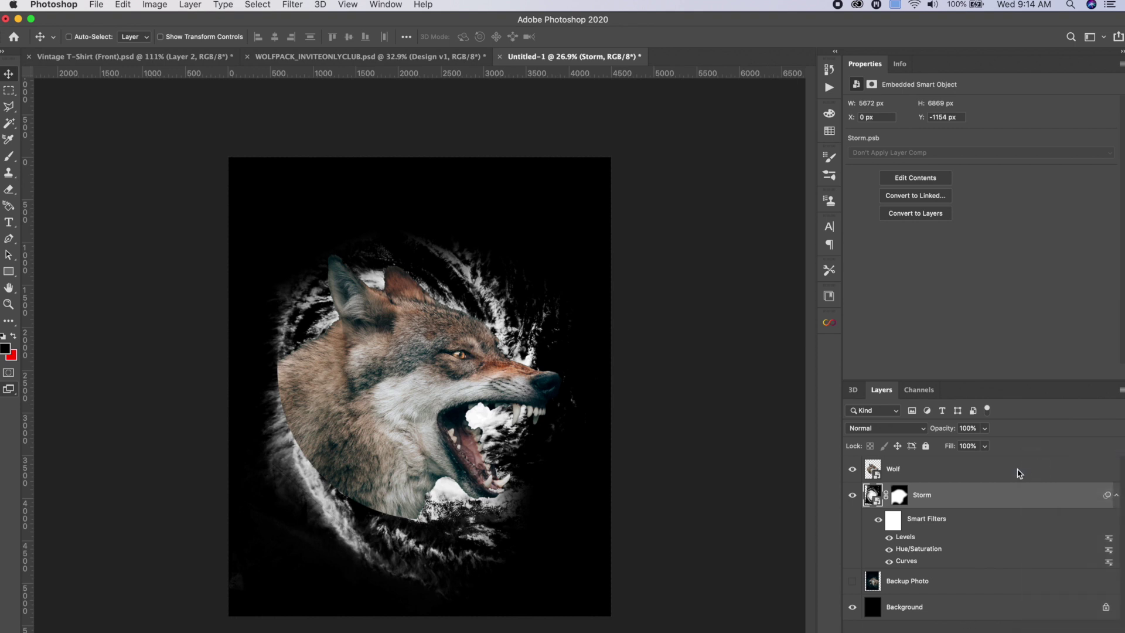
drag(953, 186, 954, 180)
click(896, 130)
key(Return)
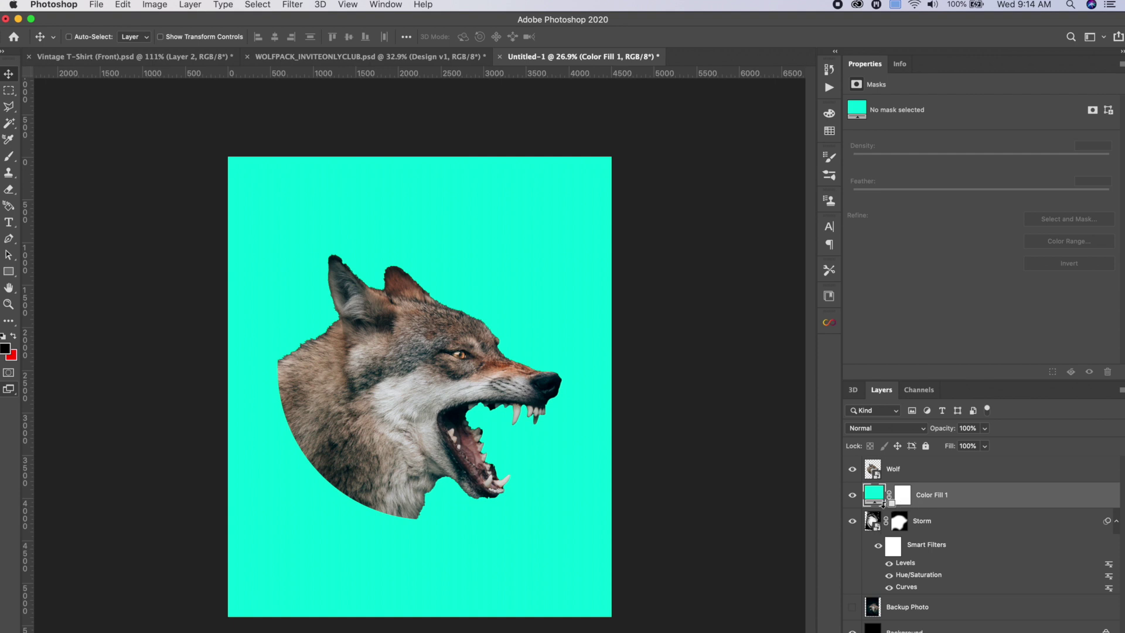
Step: Clip the turquoise fill to the Storm layer and set its blend mode to Overlay
alt+click(883, 504)
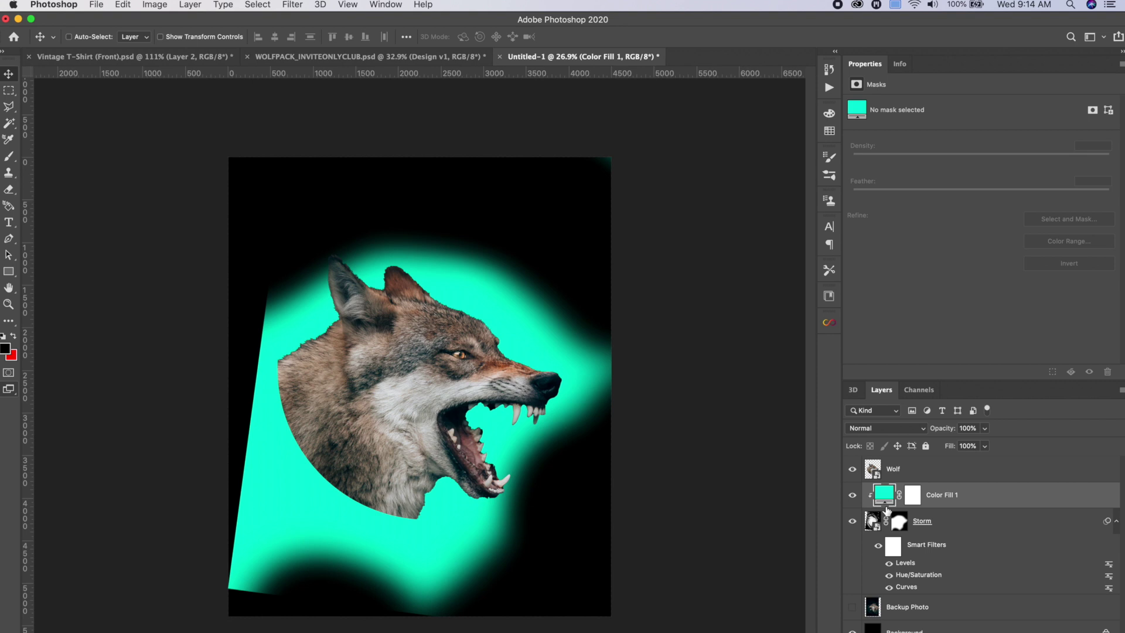
click(875, 430)
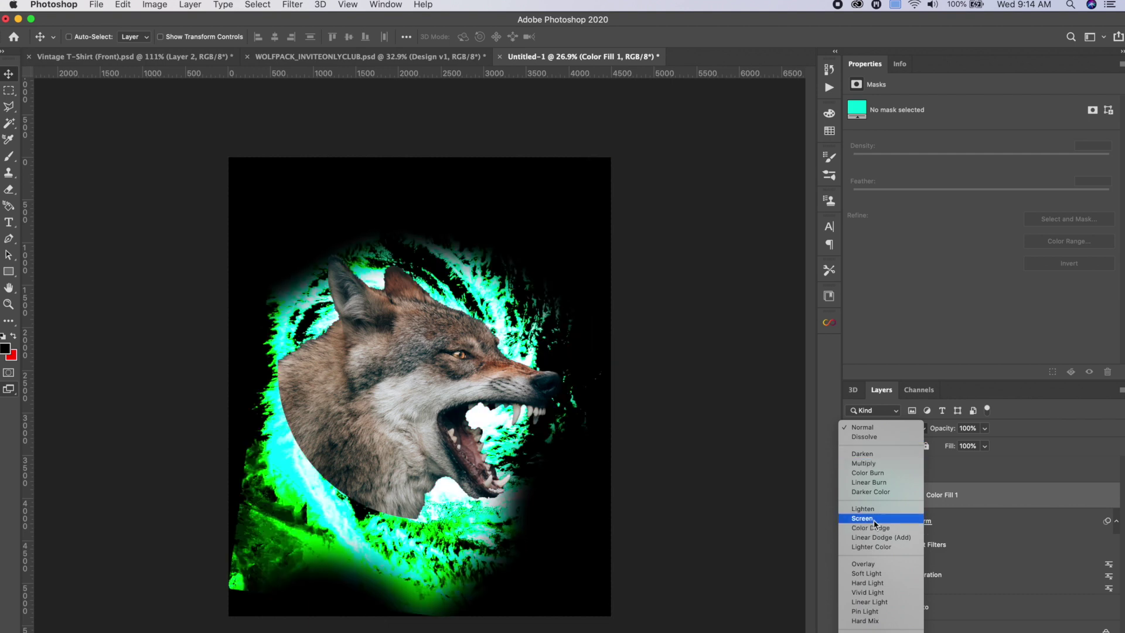
click(875, 563)
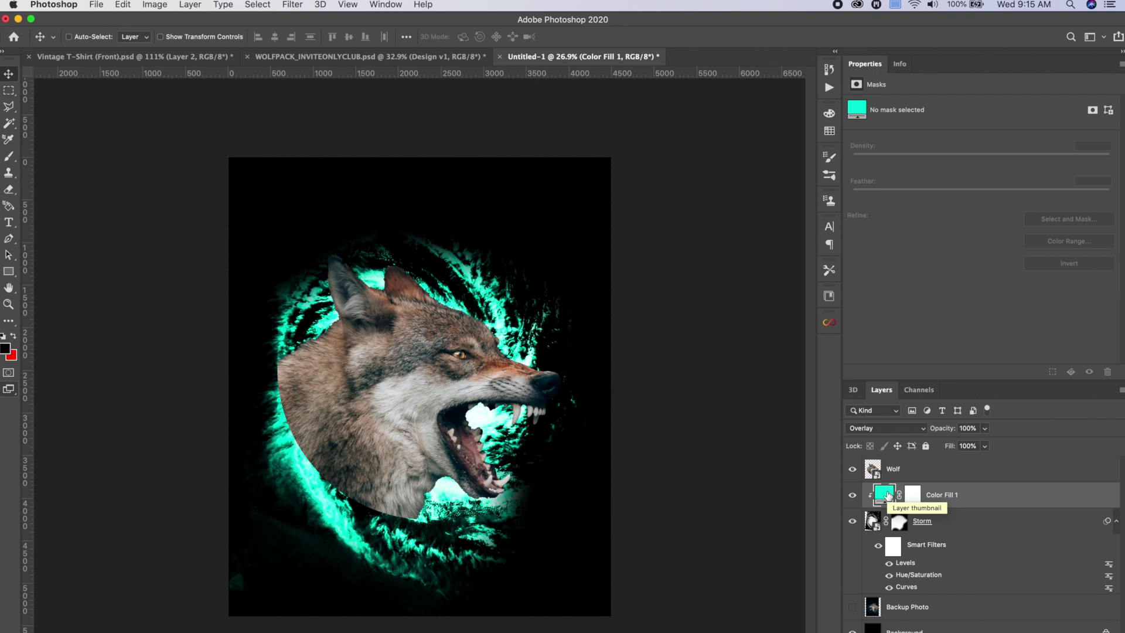
Step: Change the fill layer's color to a darker, more muted teal green
double_click(884, 493)
click(912, 177)
drag(912, 177, 899, 220)
click(1074, 96)
key(v)
Step: Start a Curves adjustment on the Wolf layer, shaping a contrast-boosting S-curve with lowered shadows and a midtone anchor point
click(943, 469)
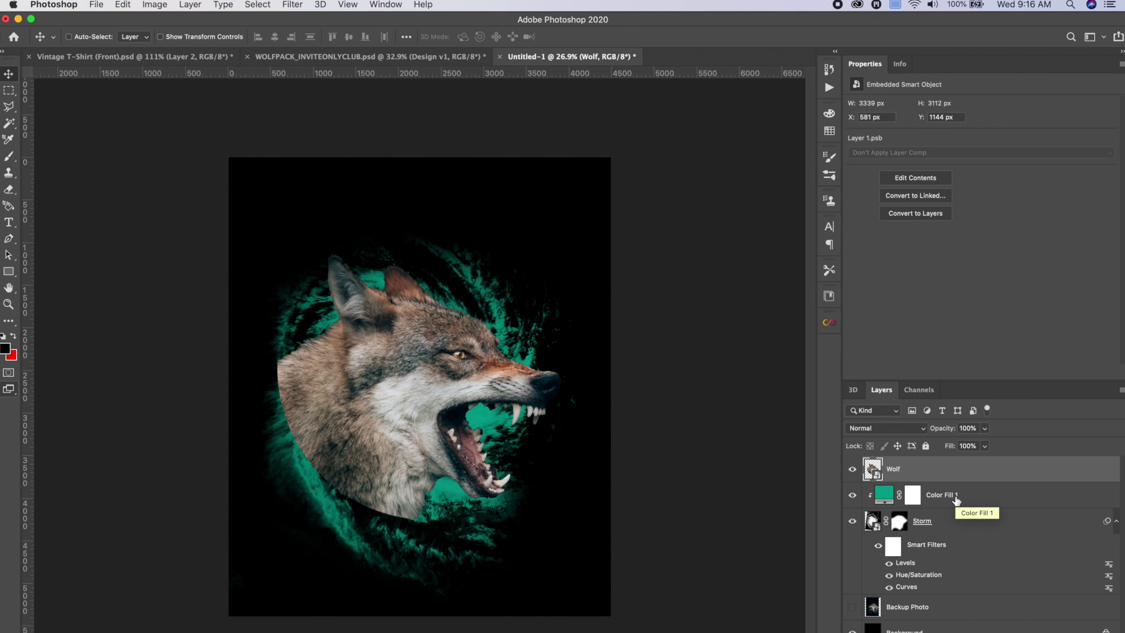
key(super+m)
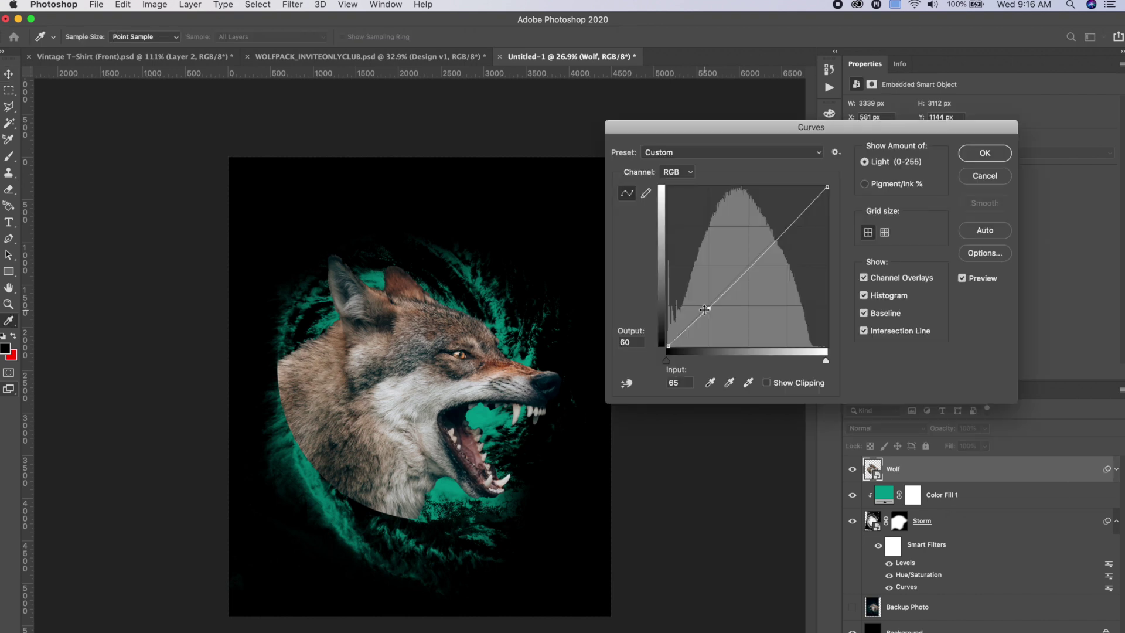
click(747, 267)
drag(784, 216, 785, 222)
drag(748, 267, 748, 269)
drag(709, 313, 709, 322)
key(plus)
key(plus)
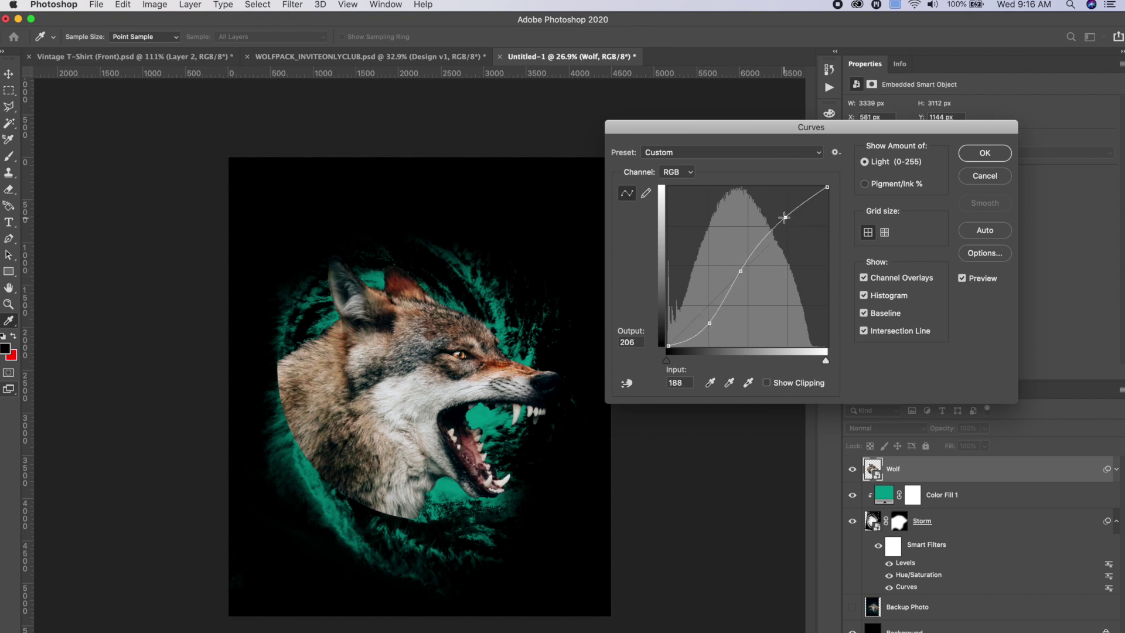
Step: Refine the curve's raised highlights, set its shadow point to input 59, output 38, and apply the adjustment
key(Up)
key(Up)
key(Up)
key(Up)
key(Up)
key(Up)
key(Up)
key(Up)
drag(710, 321, 706, 320)
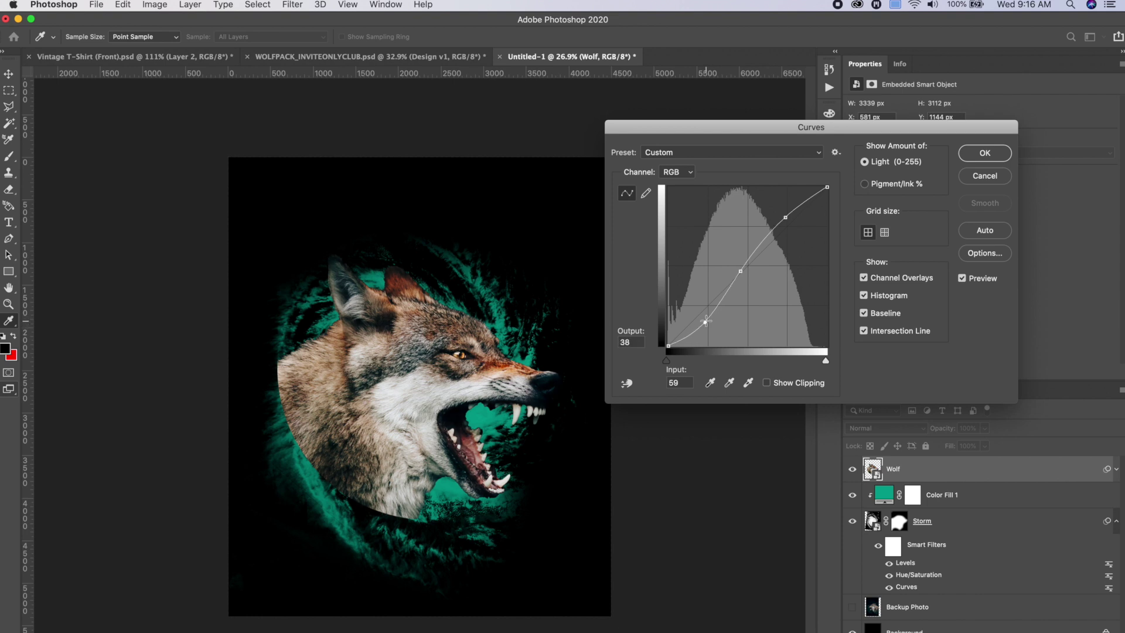
key(Return)
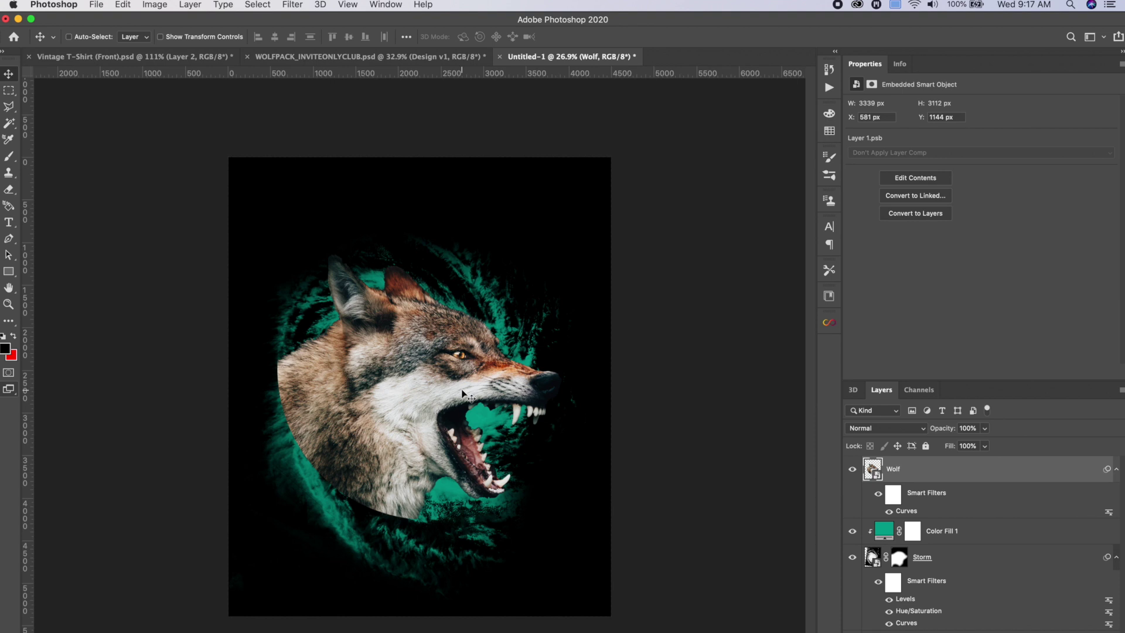
Step: Start a Color Balance adjustment on the wolf with midtones at +61 toward red and -15 toward magenta
click(157, 5)
mouse_move(175, 40)
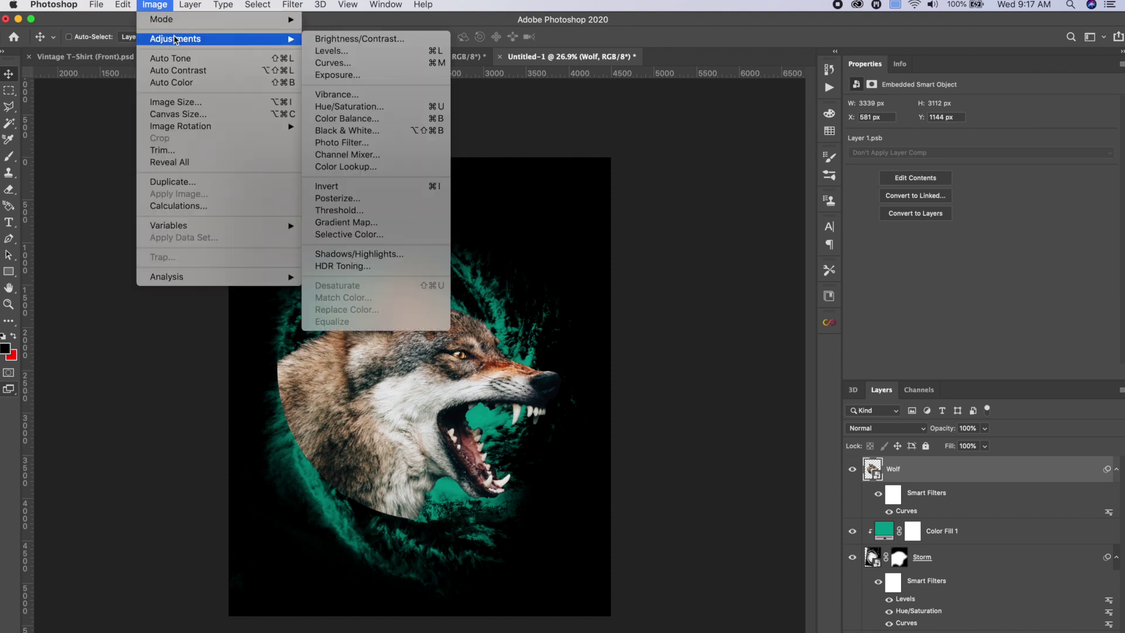
click(335, 118)
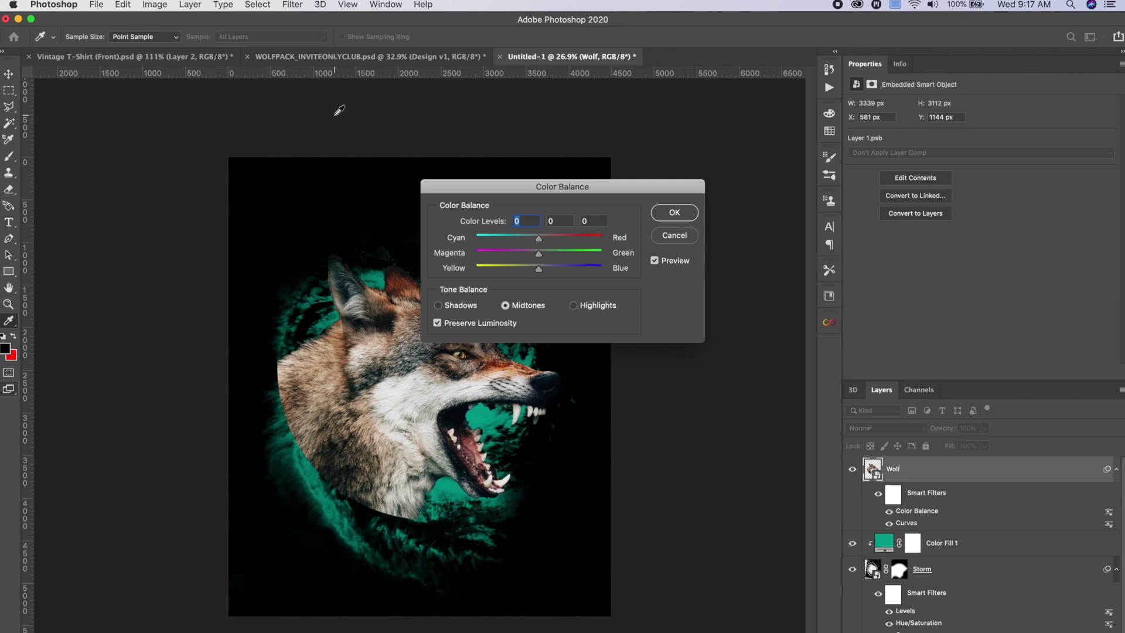
mouse_move(539, 239)
mouse_down()
mouse_move(578, 240)
mouse_move(529, 254)
mouse_up()
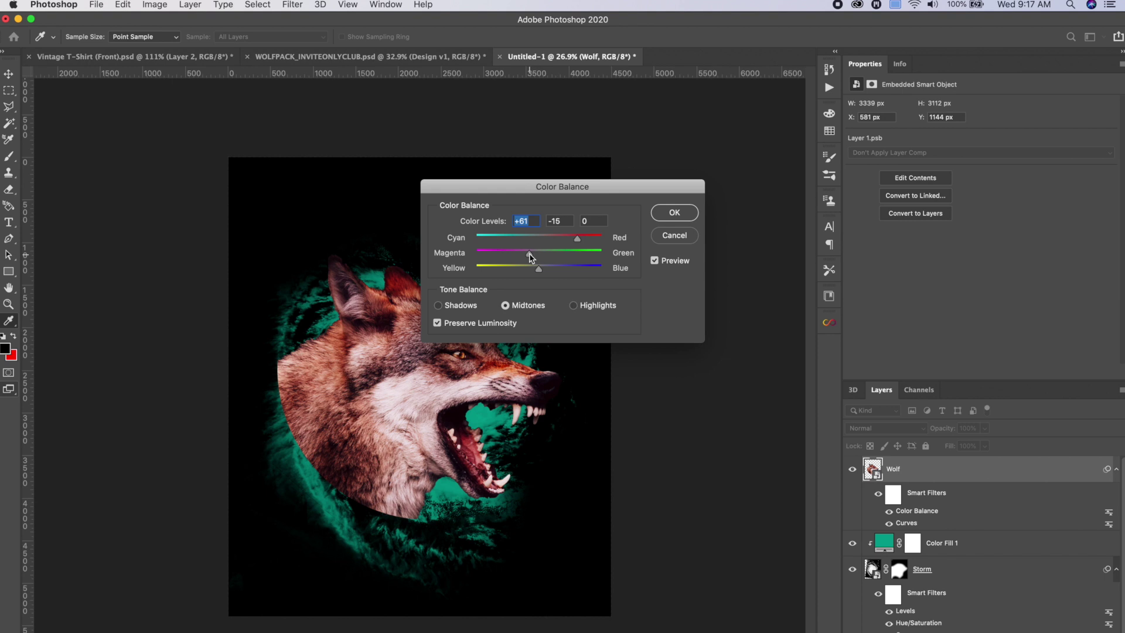
Step: Set the Color Balance shadows to +8, -7, +1, shift the highlights toward a warm yellow, and apply the adjustment
click(448, 306)
drag(540, 239, 528, 239)
drag(538, 254, 534, 254)
drag(539, 269, 534, 269)
drag(534, 268, 540, 268)
click(573, 305)
mouse_move(538, 239)
mouse_down()
mouse_move(554, 239)
mouse_move(533, 239)
mouse_up()
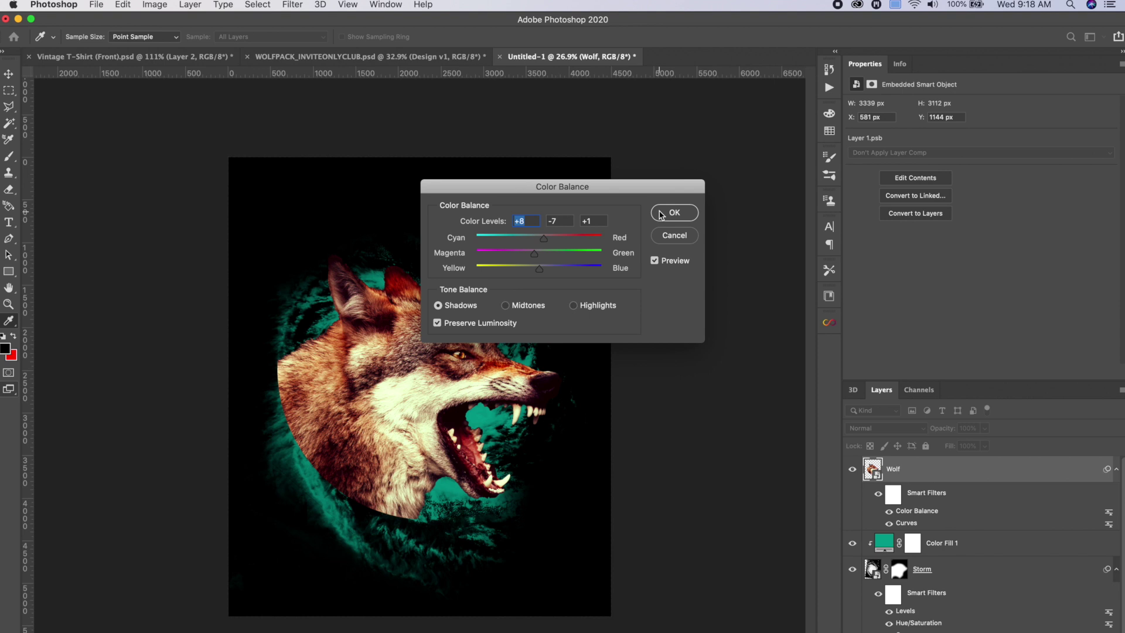
click(661, 213)
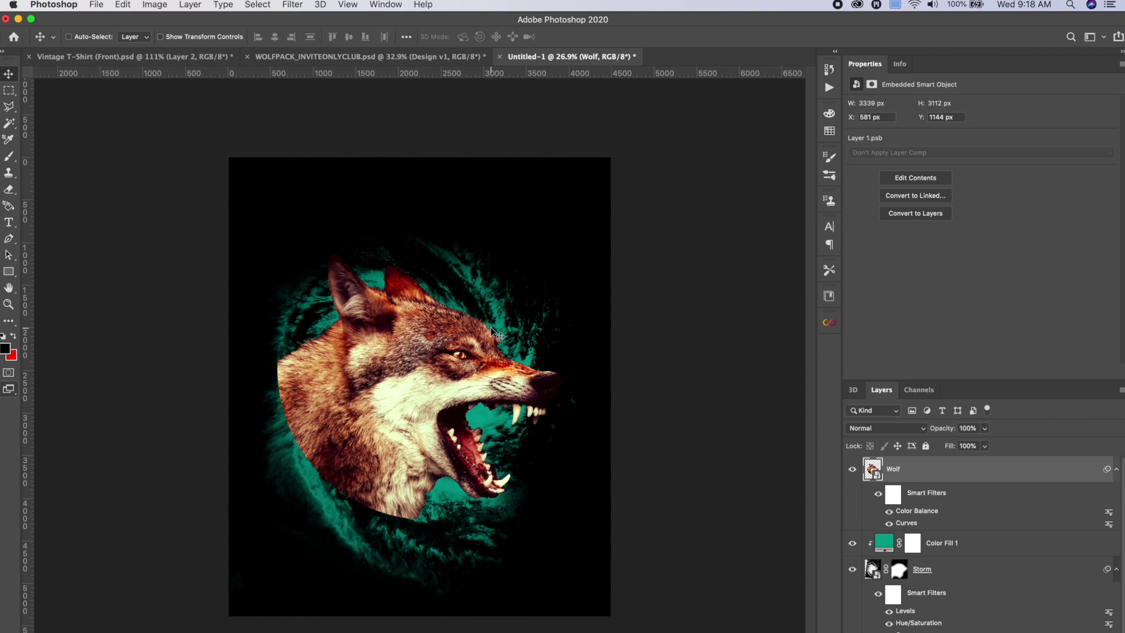
Step: Add the title WOLF in orange (ff9000), 234 pt Pirate Ship, horizontally centered on the canvas and overlapping the wolf's ears
key(t)
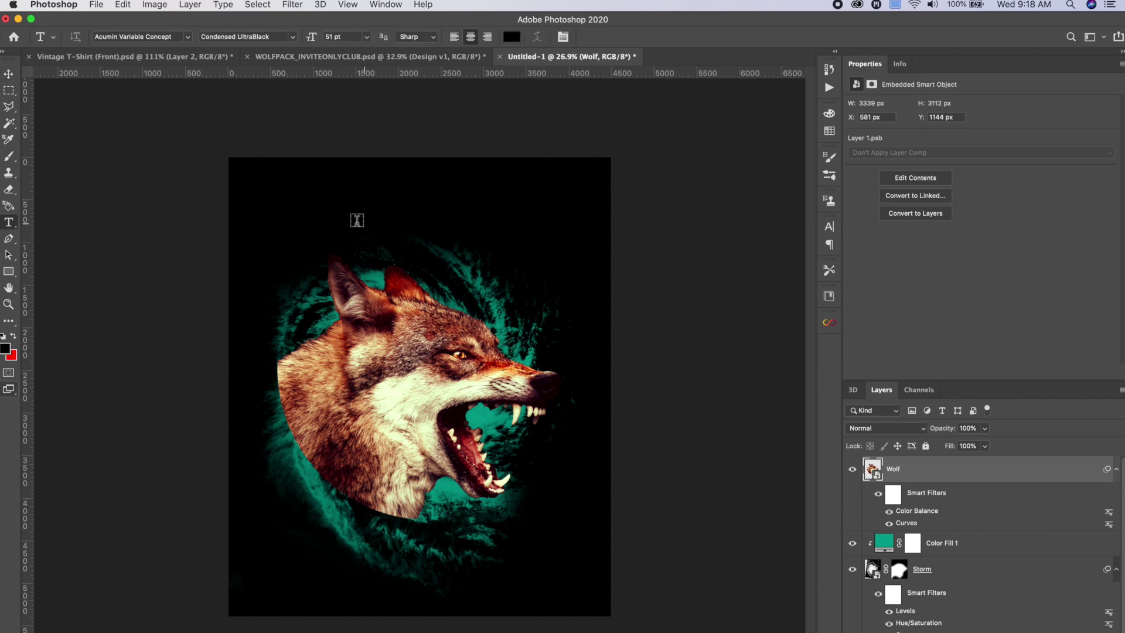
click(277, 234)
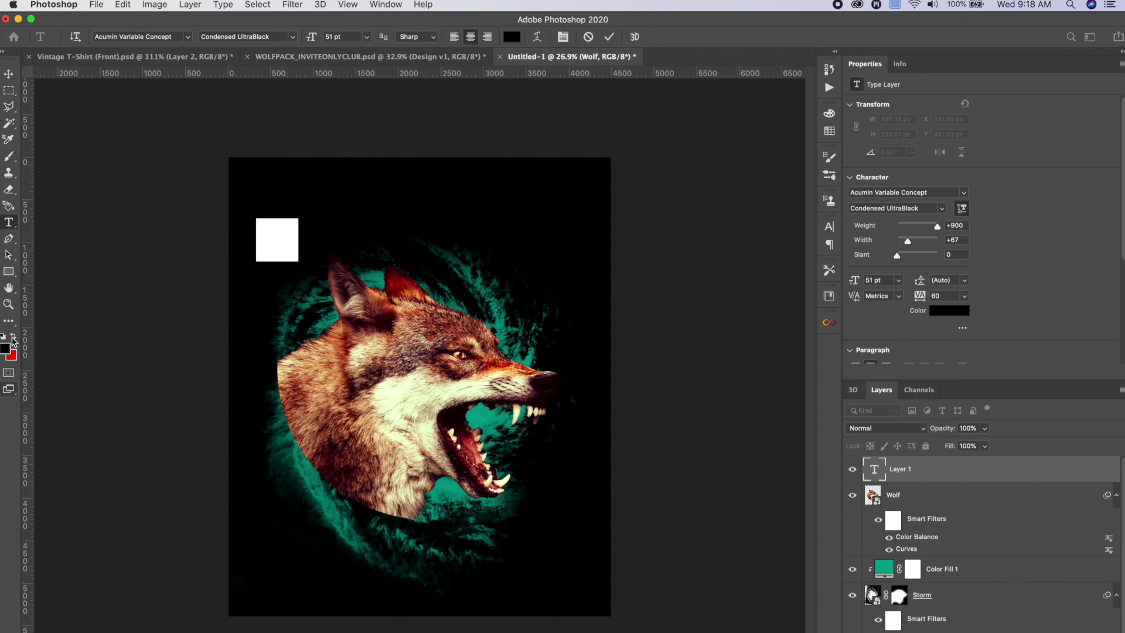
click(13, 337)
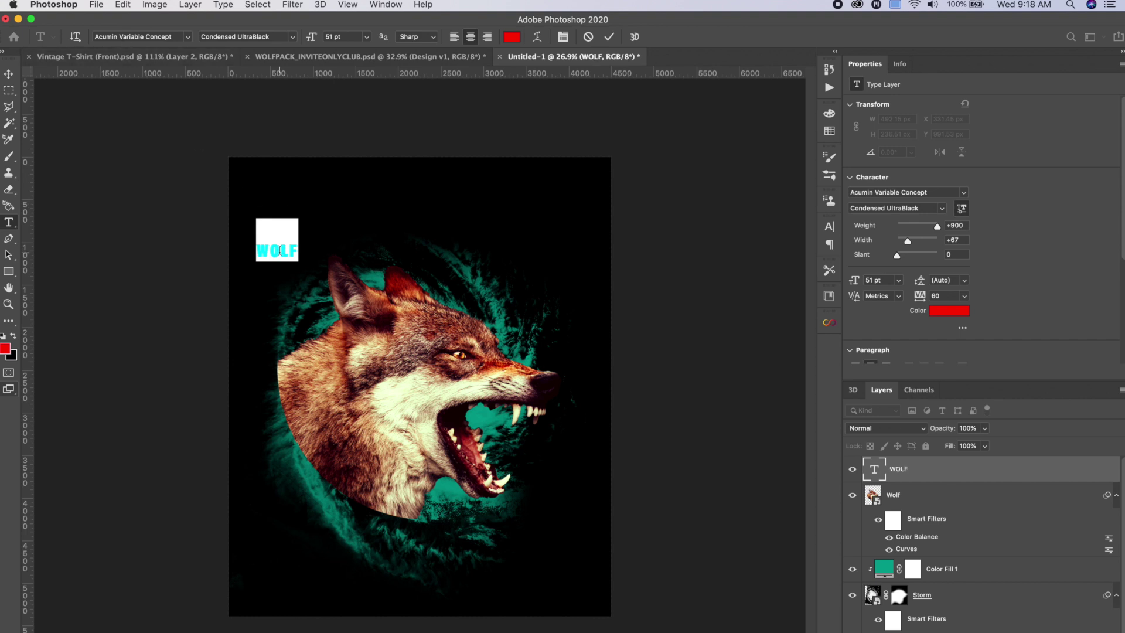
click(6, 349)
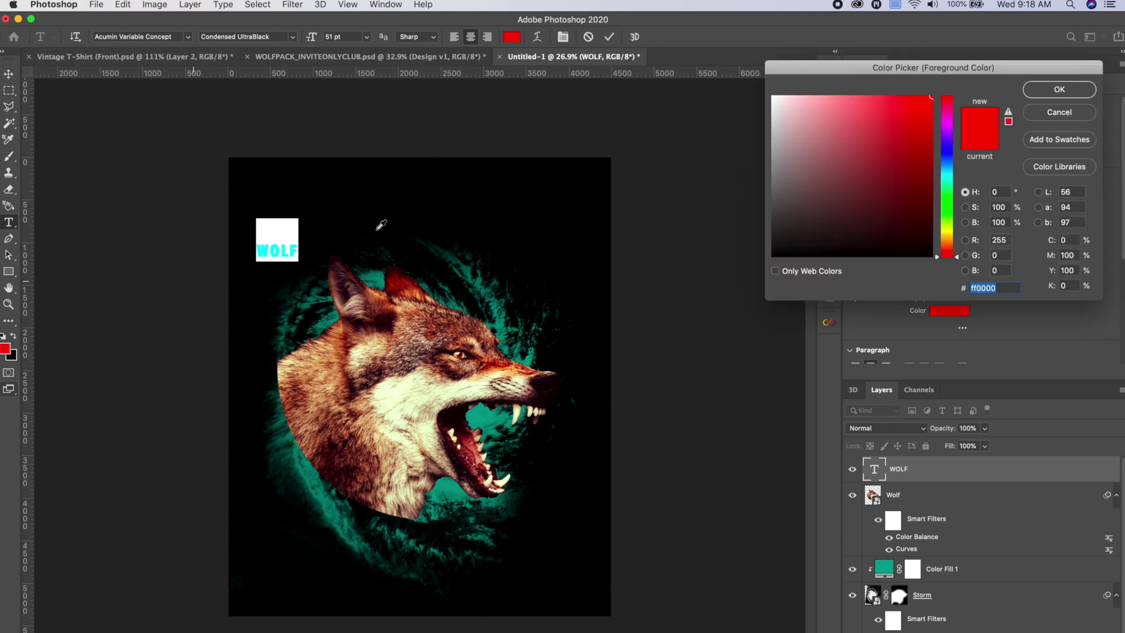
drag(947, 234, 946, 241)
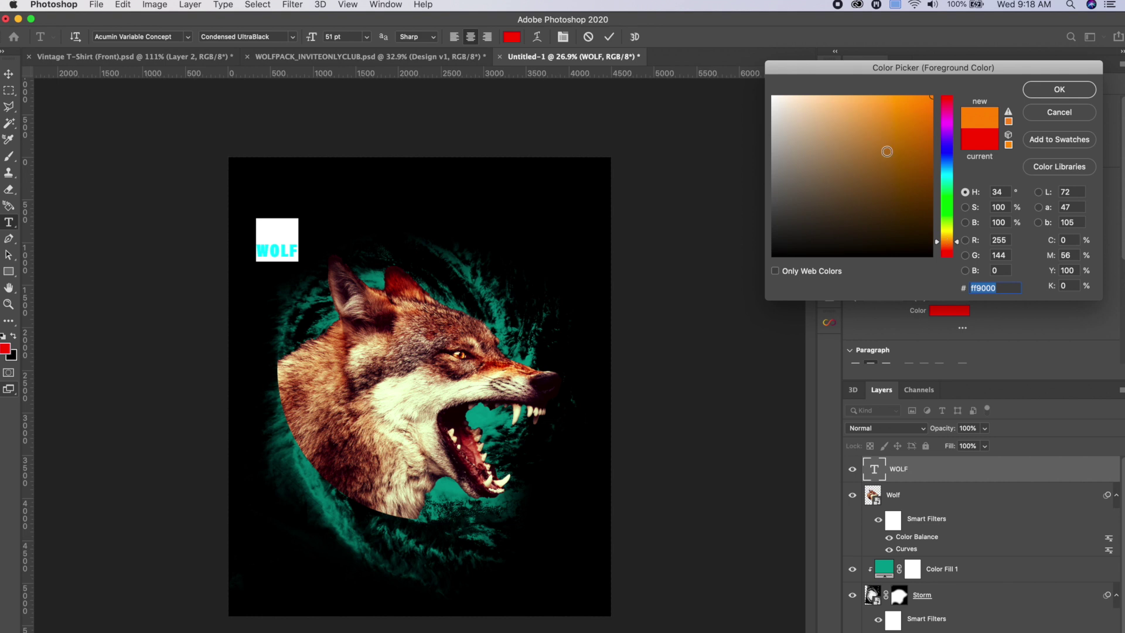
click(1059, 89)
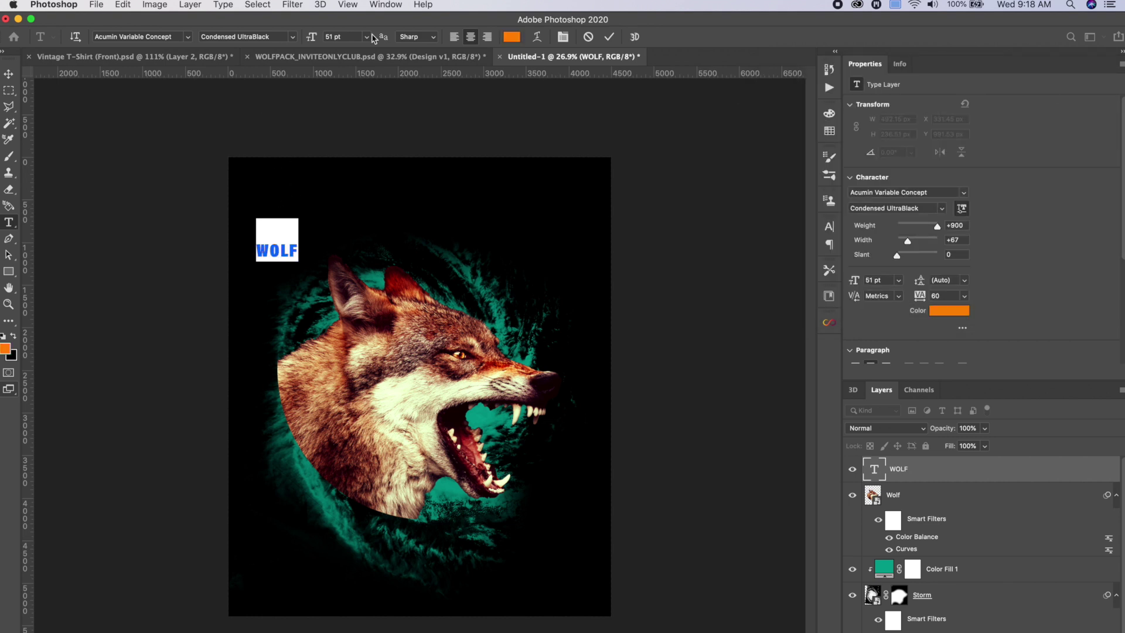
drag(315, 37, 392, 37)
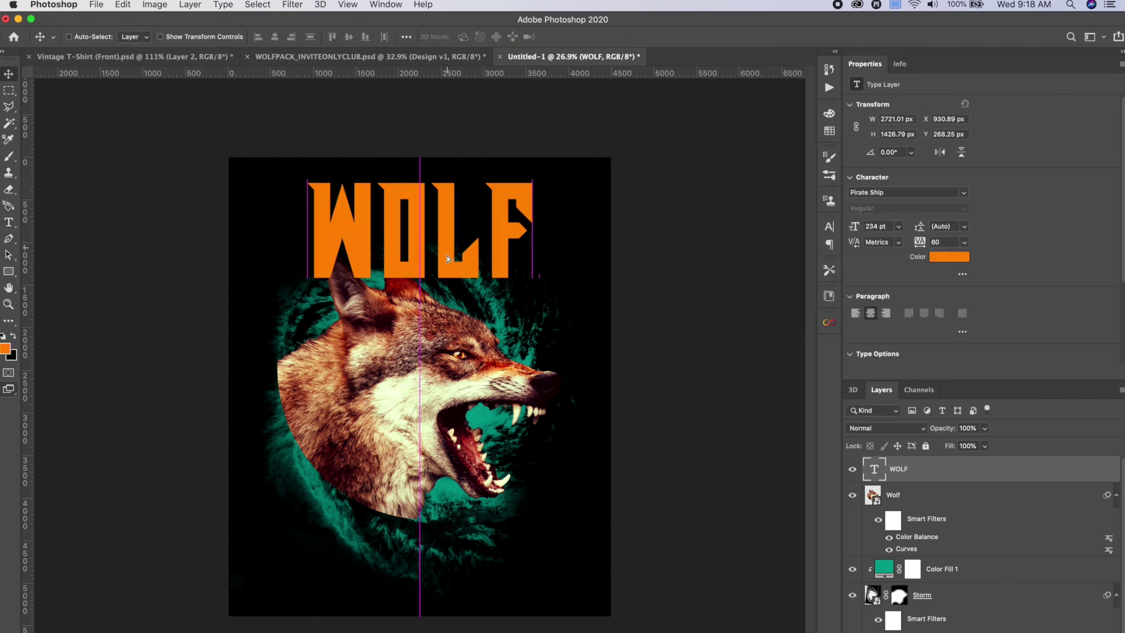
drag(446, 259, 447, 285)
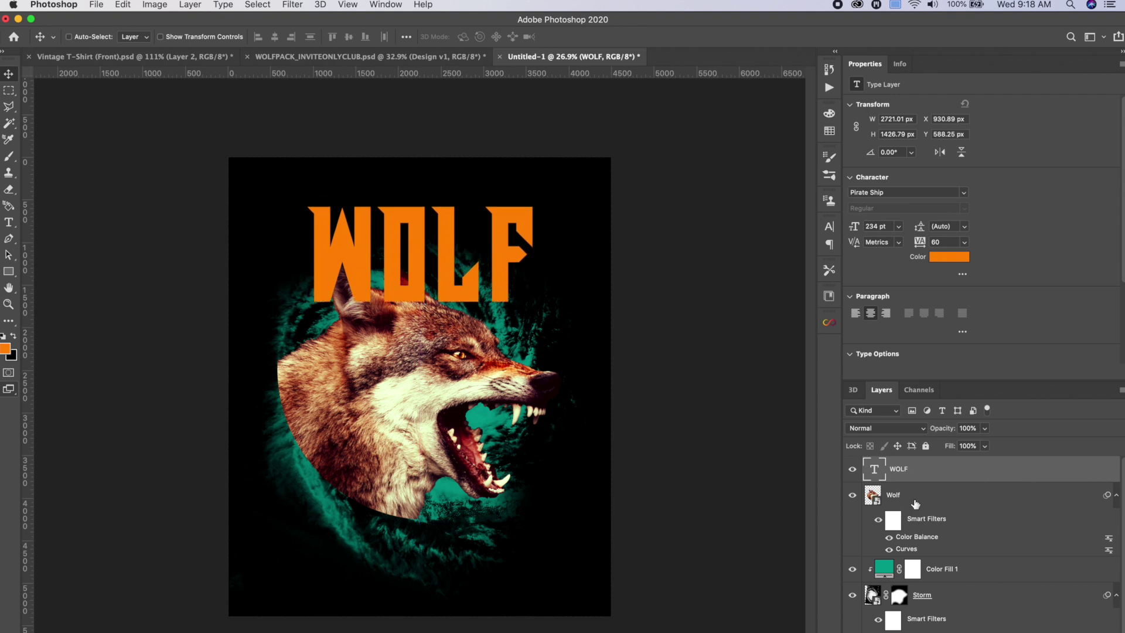
Step: Move the WOLF text layer beneath the wolf image layer and rename the image layer Wolf Photo
mouse_move(911, 479)
mouse_down()
mouse_move(879, 598)
mouse_move(932, 551)
mouse_move(921, 494)
mouse_up()
drag(924, 473, 920, 554)
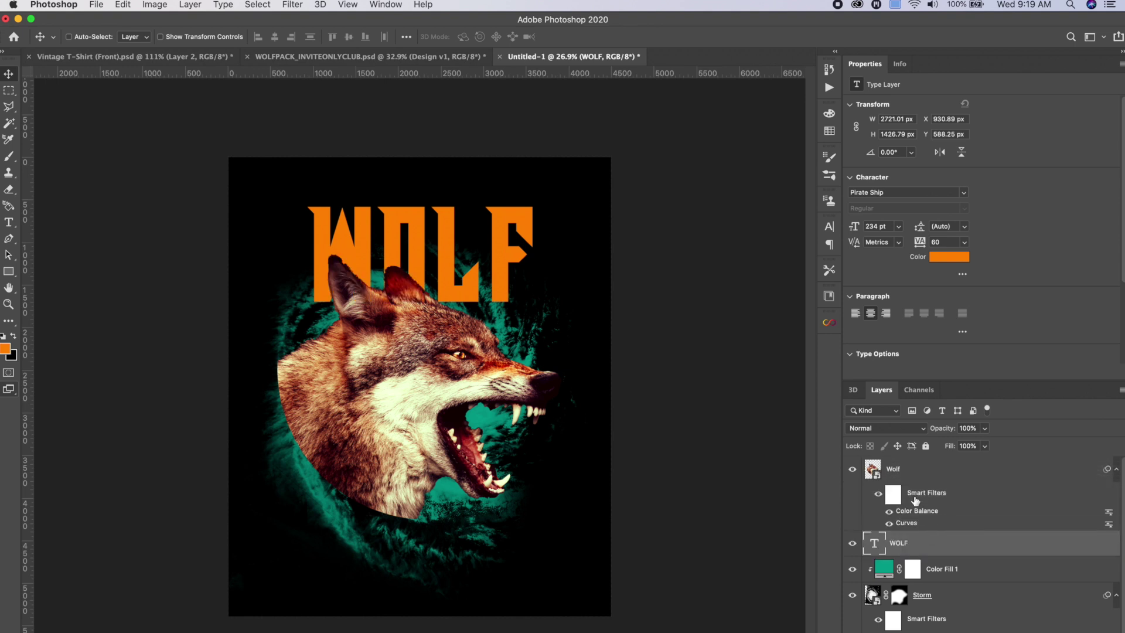
double_click(905, 469)
click(906, 469)
text(photo)
key(Return)
Step: Duplicate the WOLF text layer as a hidden backup and convert the original to a smart object
click(943, 549)
right_click(926, 548)
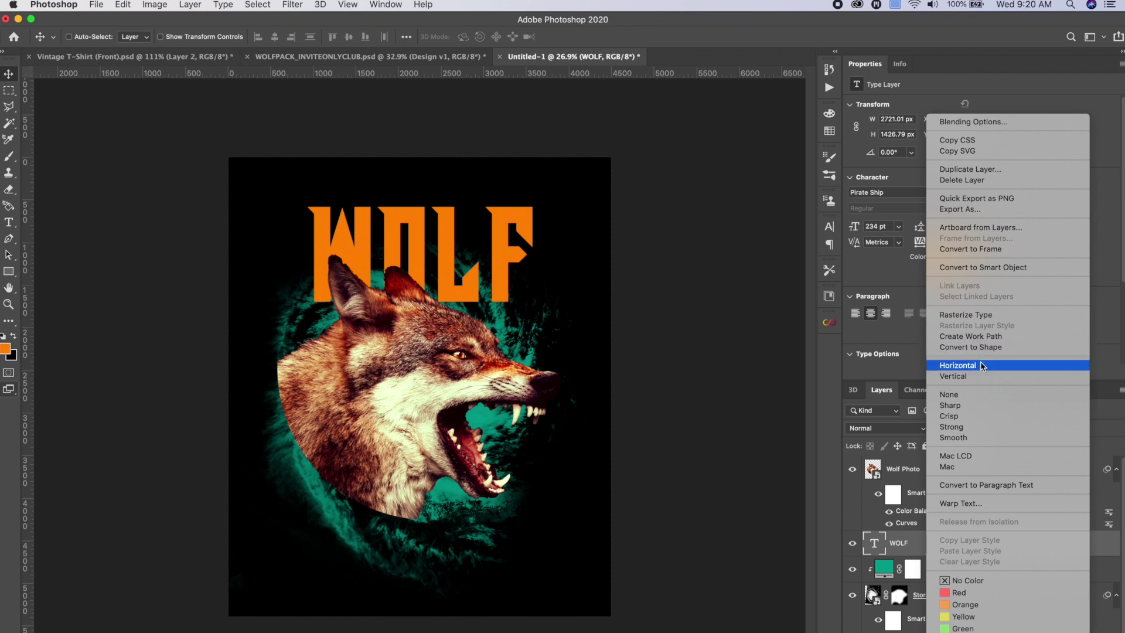
click(983, 172)
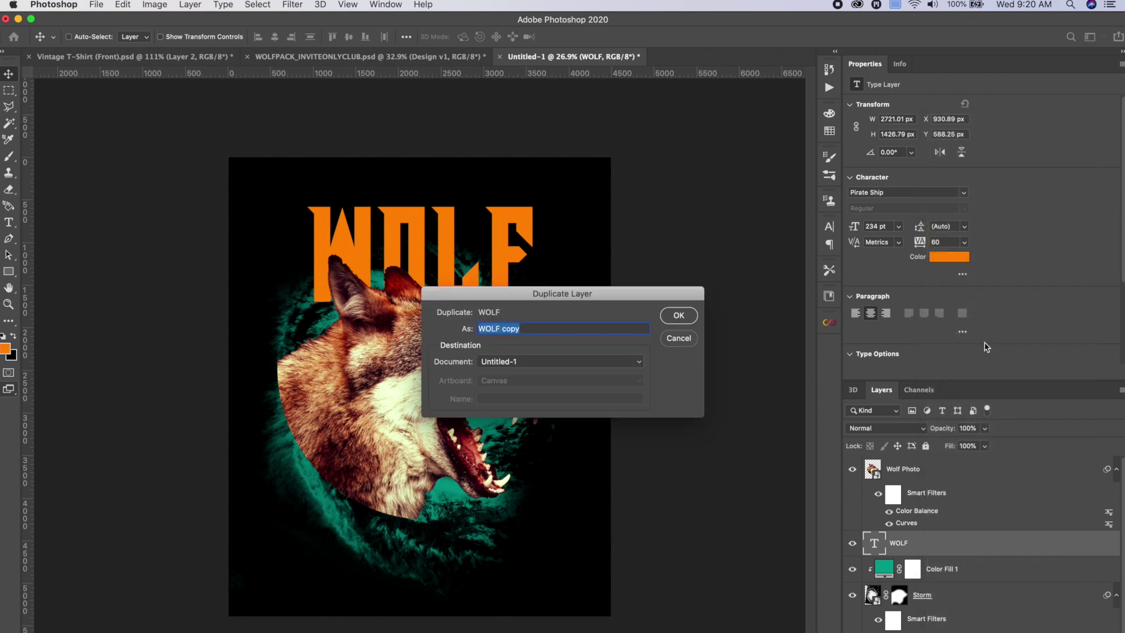
key(Return)
right_click(929, 568)
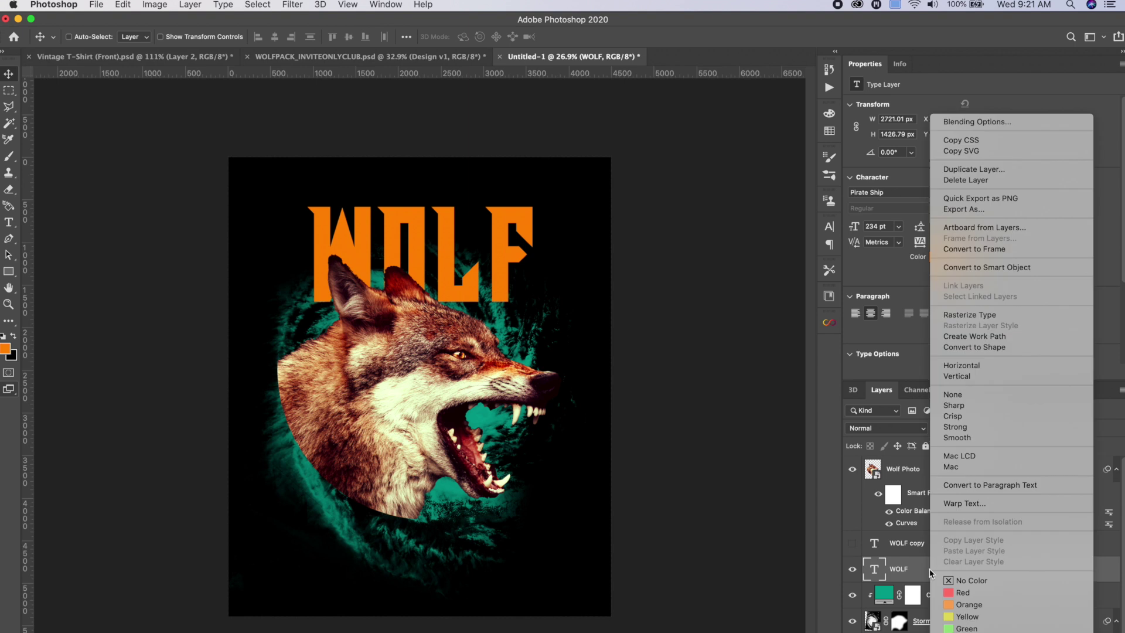
click(967, 267)
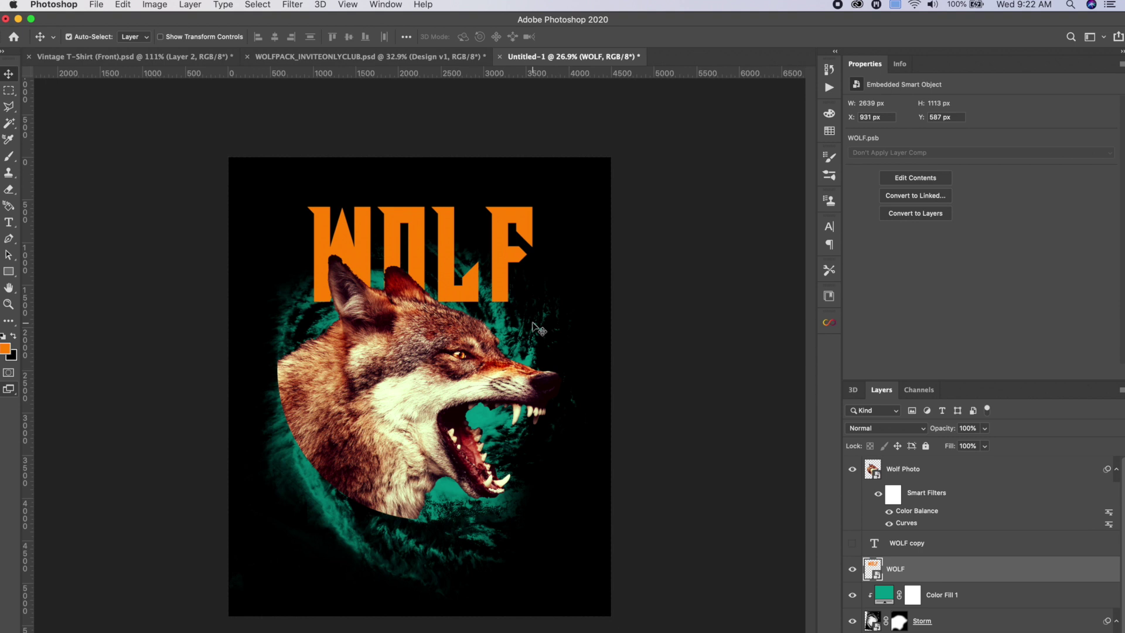
Step: Apply a Perspective transform to the WOLF title, flaring its base symmetrically to about 3543 px wide behind the wolf's ears
key(ctrl+t)
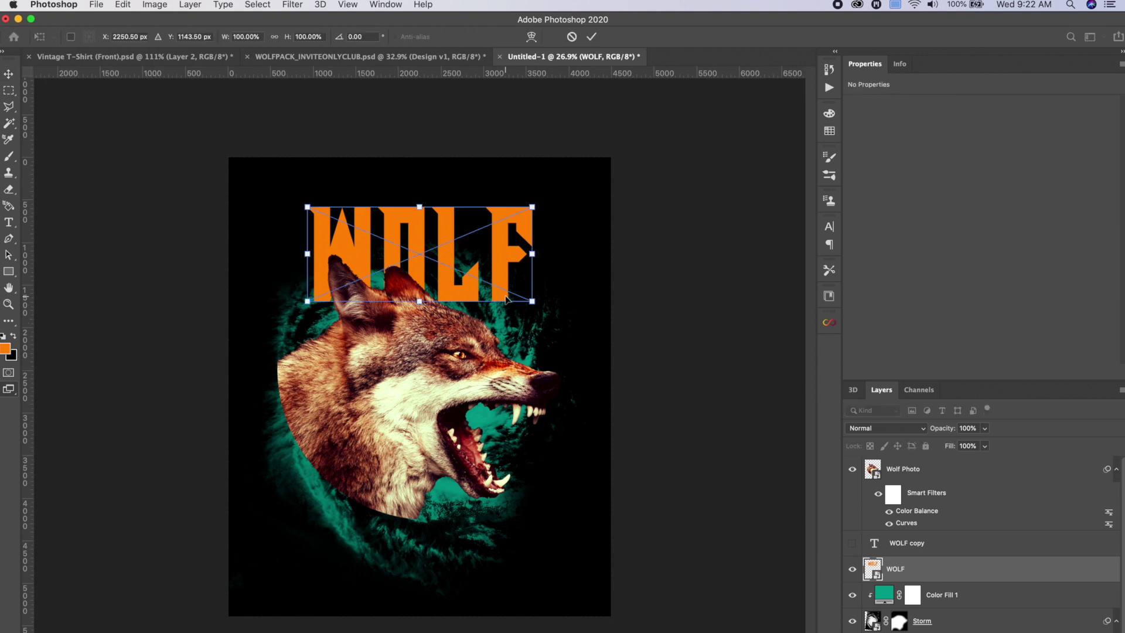
right_click(500, 275)
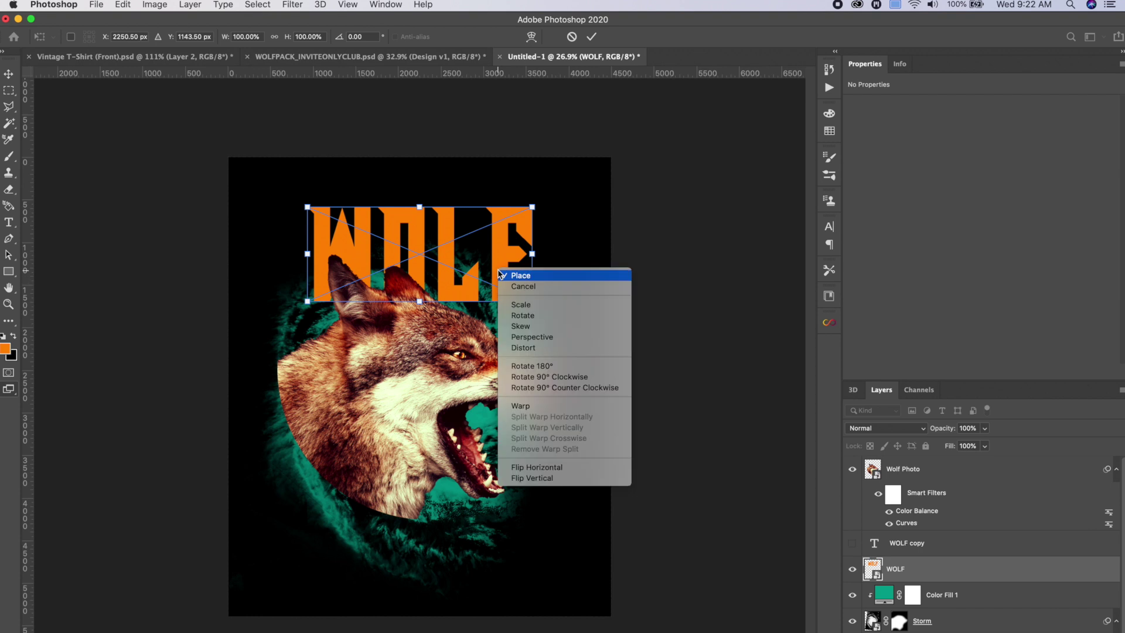
click(535, 304)
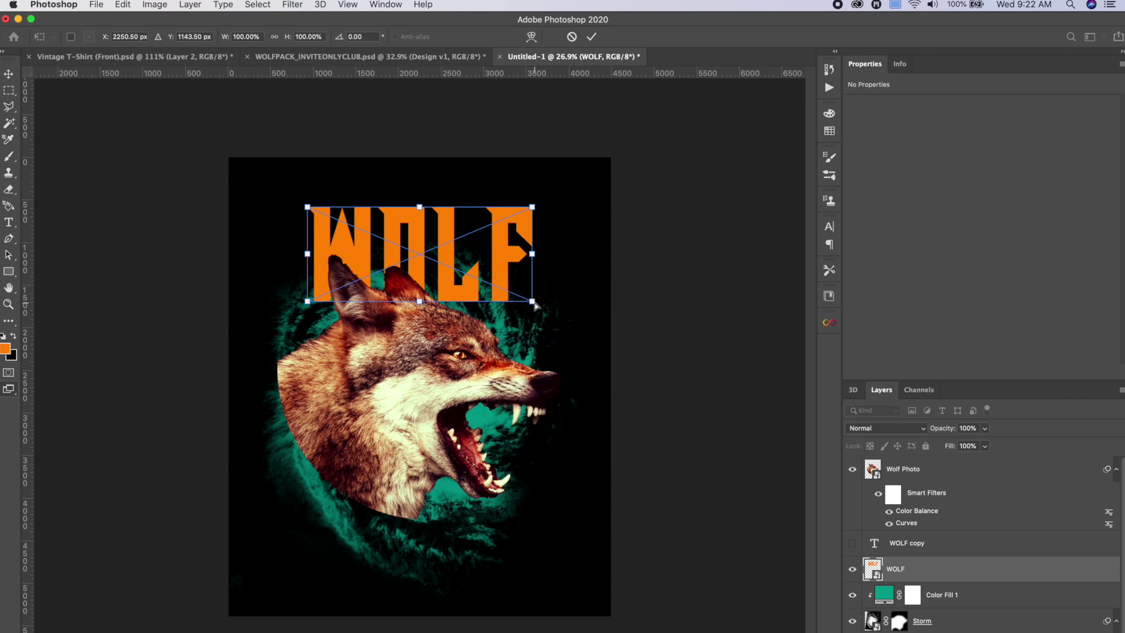
drag(534, 305, 596, 296)
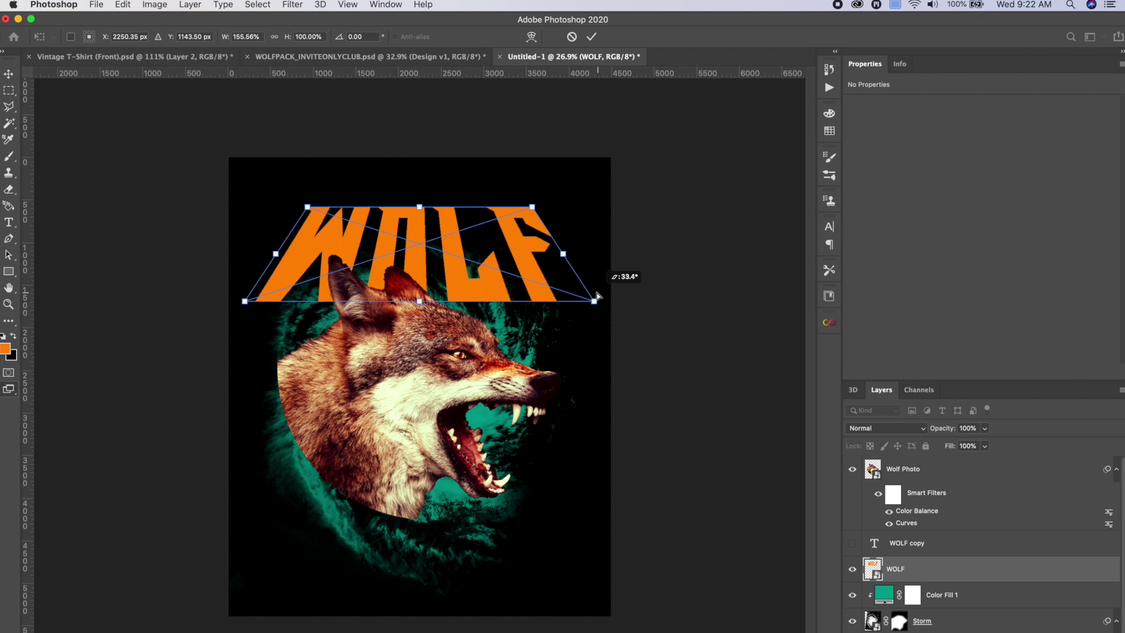
key(Return)
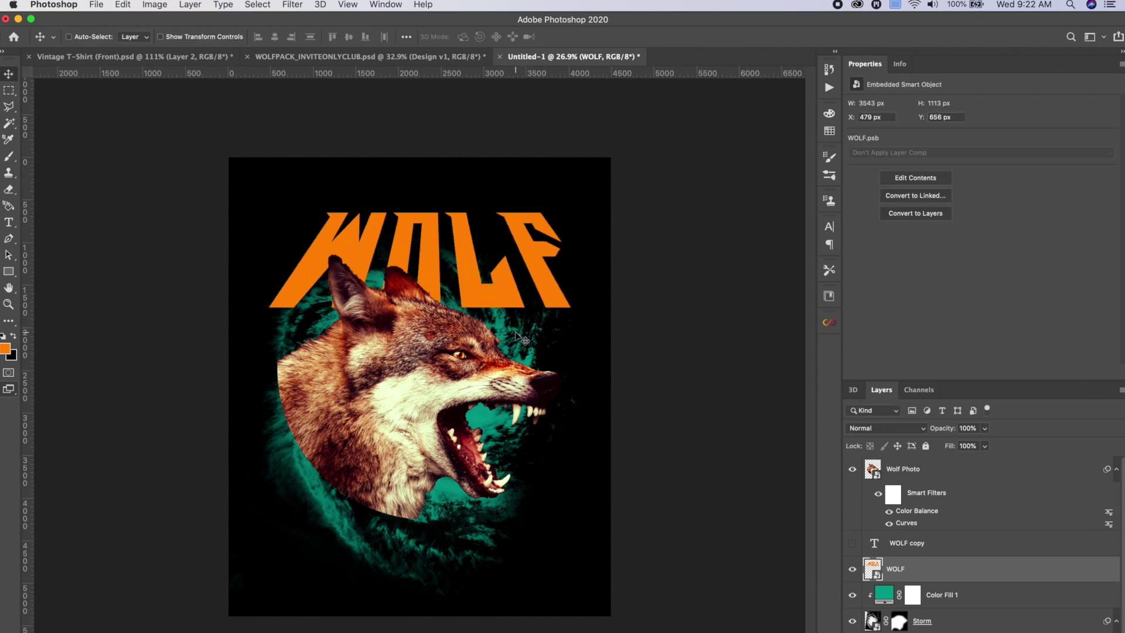
Step: Add the word PACK in orange 81.27 pt Pirate Ship beneath the F of the WOLF title
key(t)
click(280, 559)
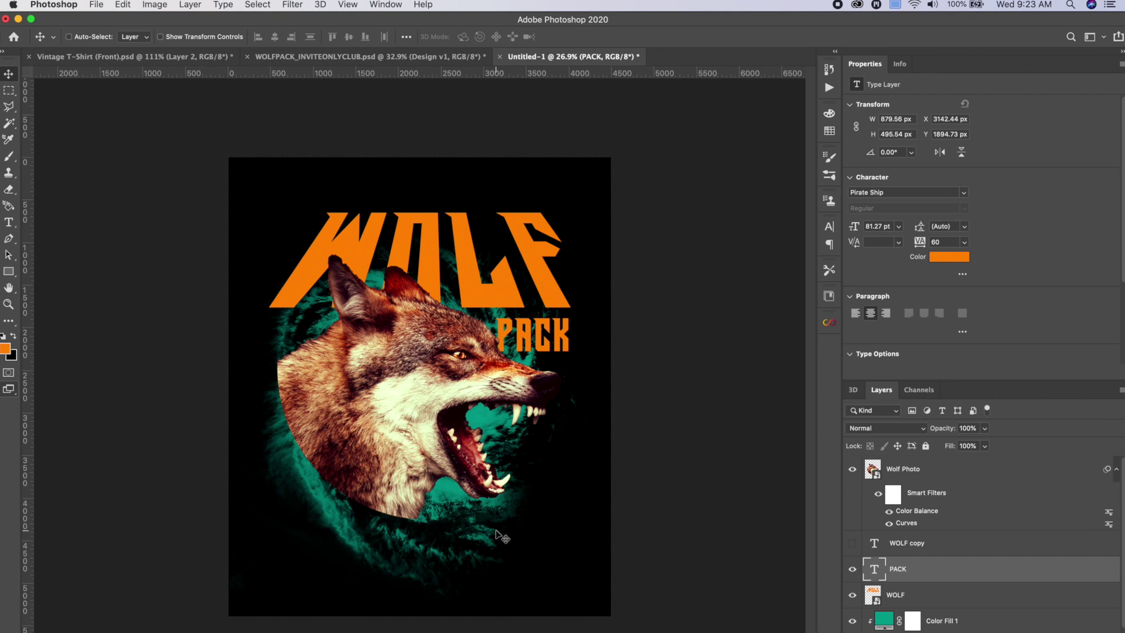
Step: Draw a 3569 px orange circle behind the wolf and set INVITE ONLY CLUB in 98 pt Pirate Ship along its lower edge
click(9, 272)
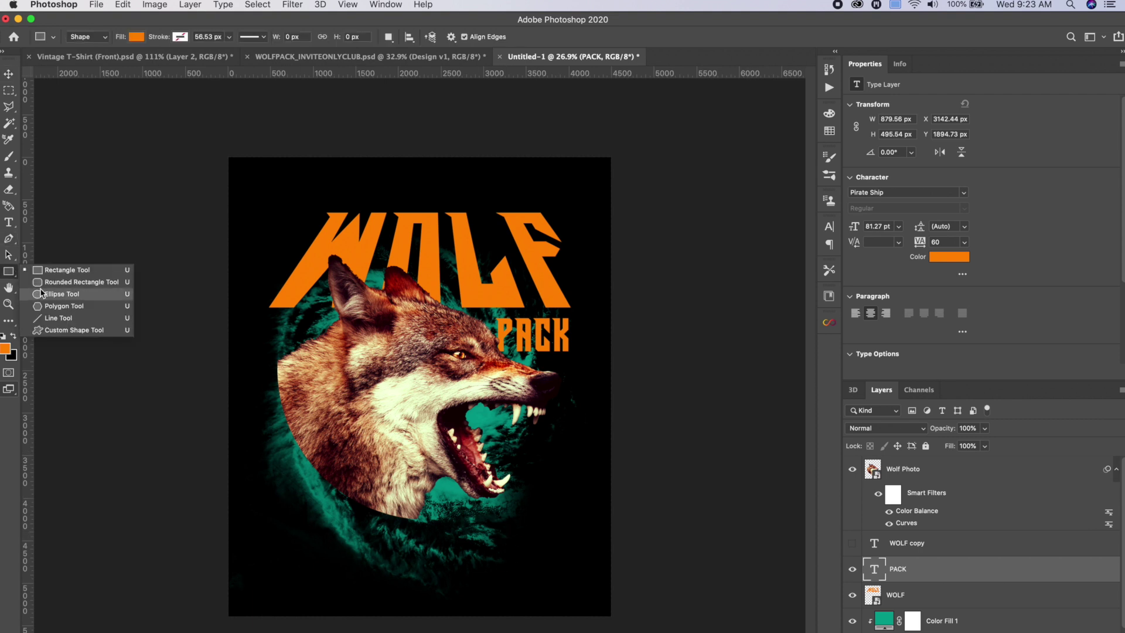
click(53, 291)
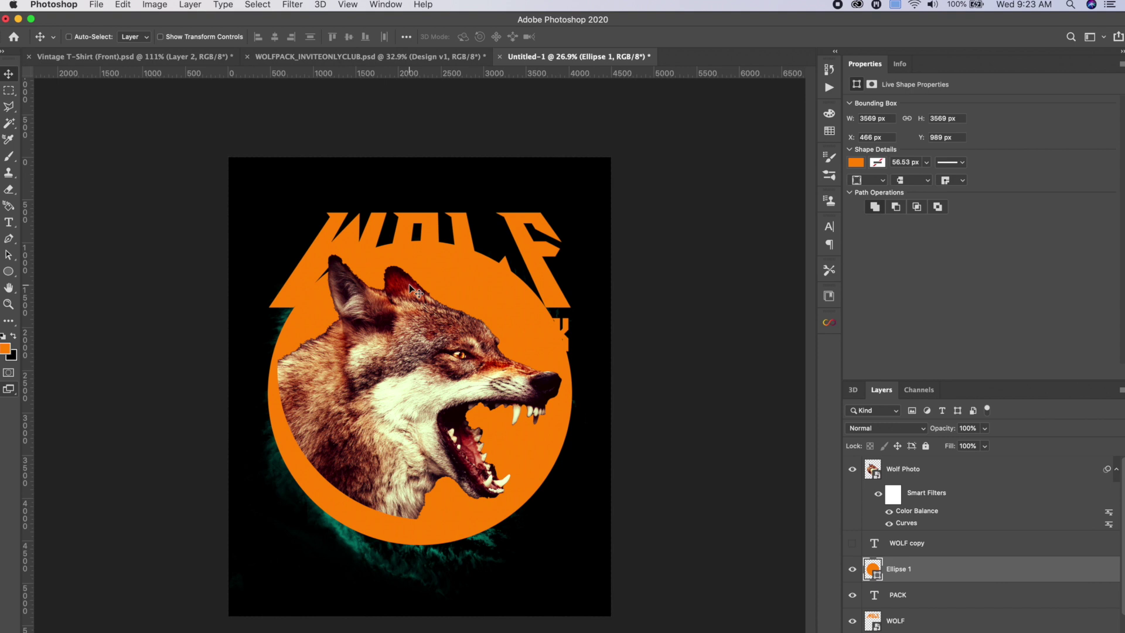
key(t)
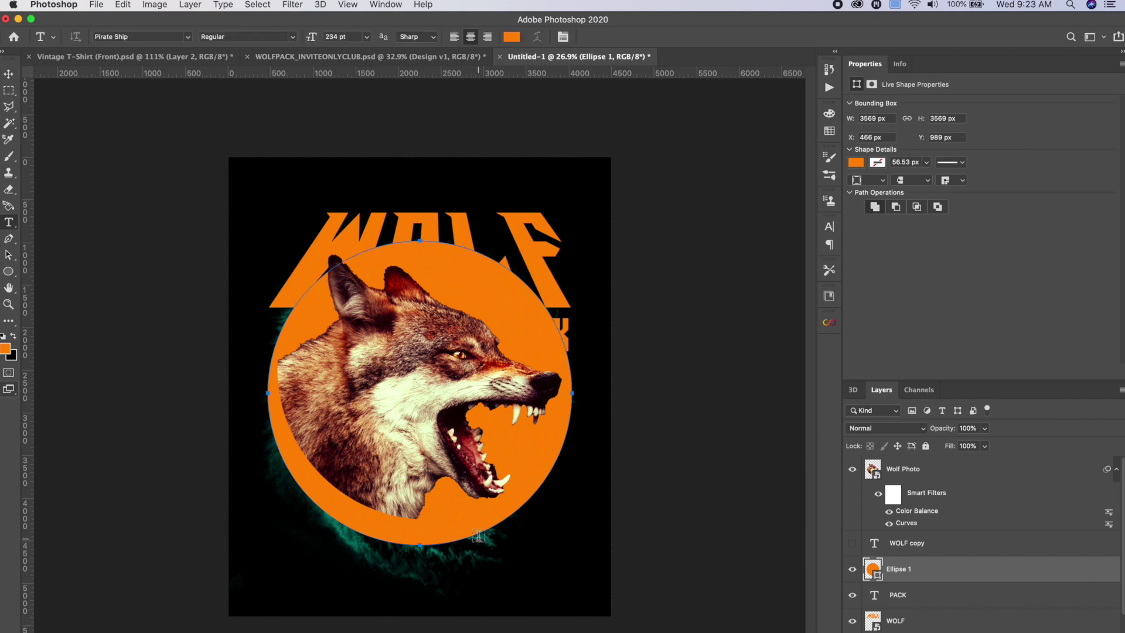
click(478, 529)
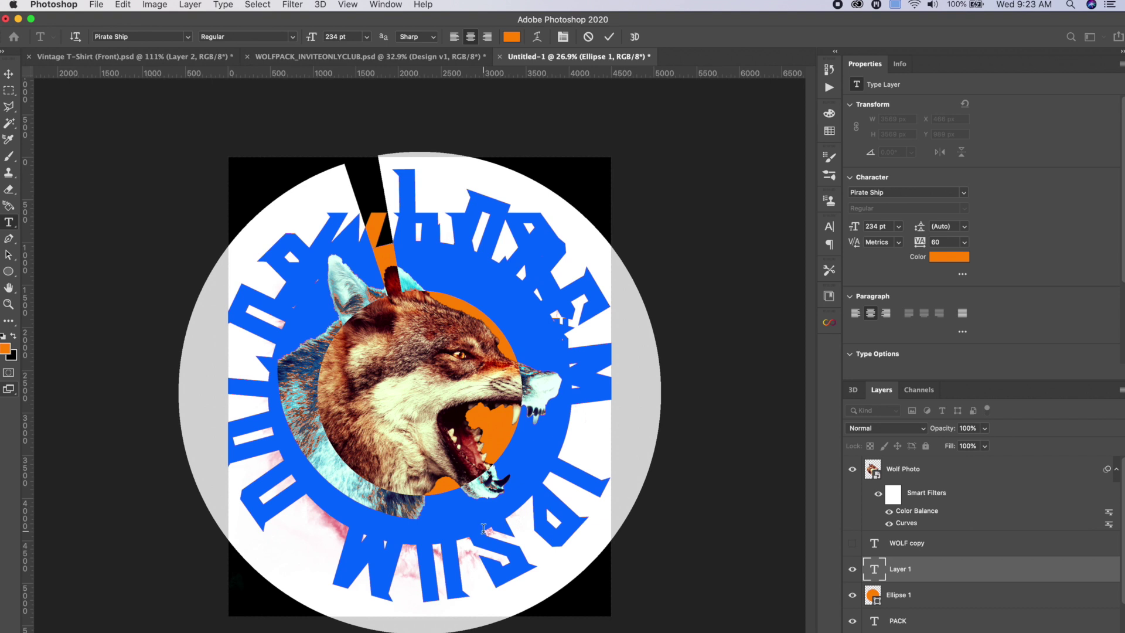
key(BackSpace)
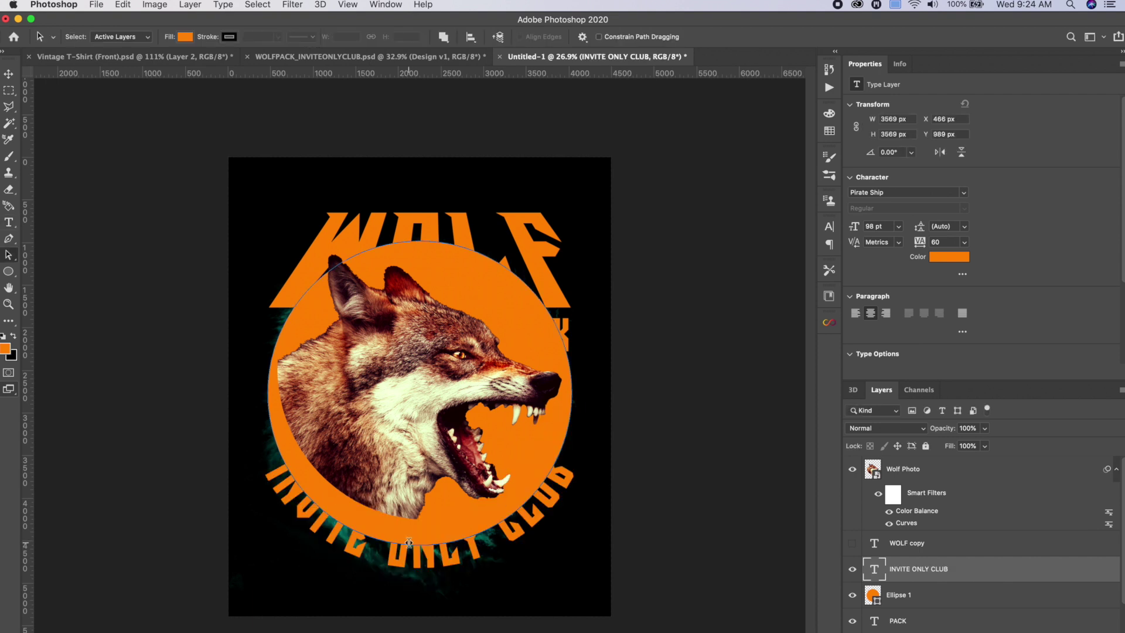
drag(409, 542, 417, 546)
click(12, 77)
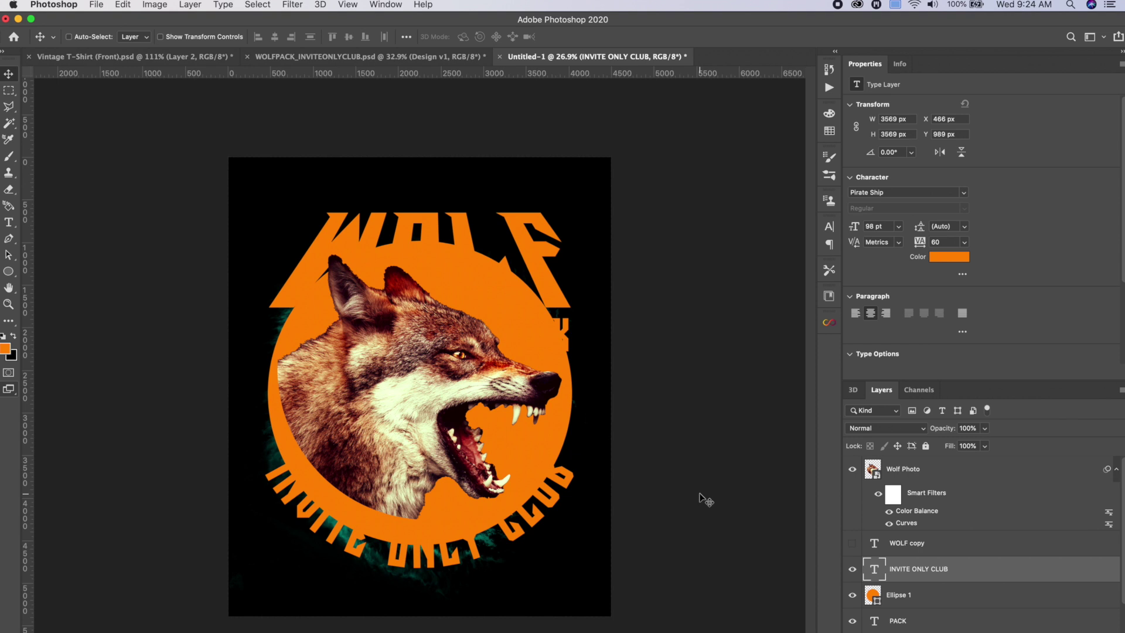
Step: Hide the orange circle and reduce the font size of the INVITE ONLY CLUB lettering
click(852, 595)
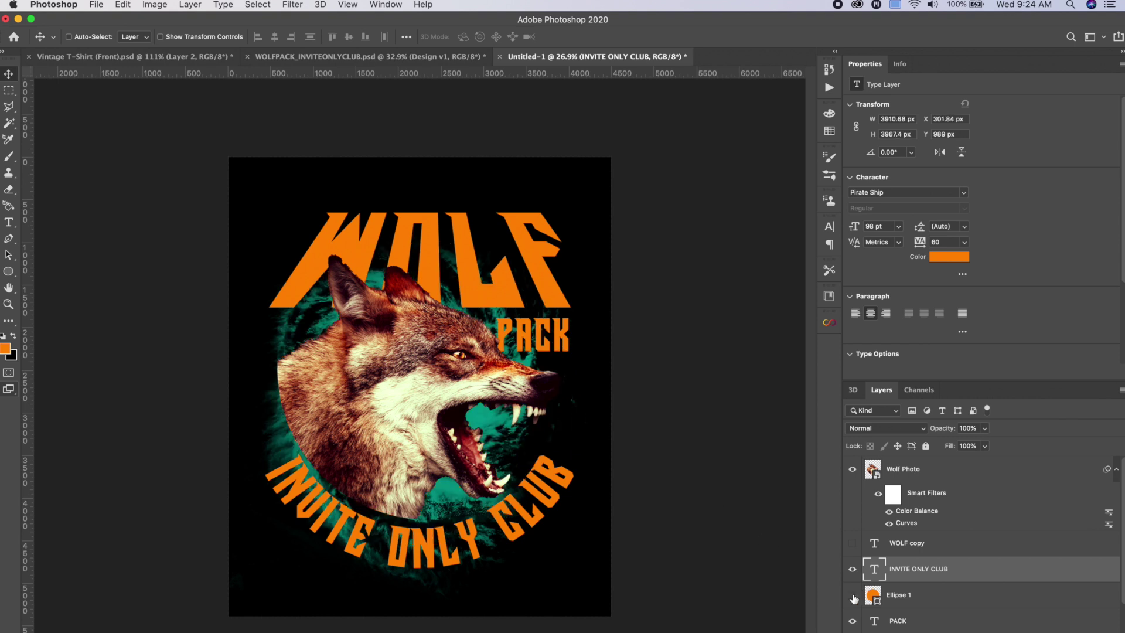
double_click(461, 534)
key(super+a)
drag(311, 37, 298, 45)
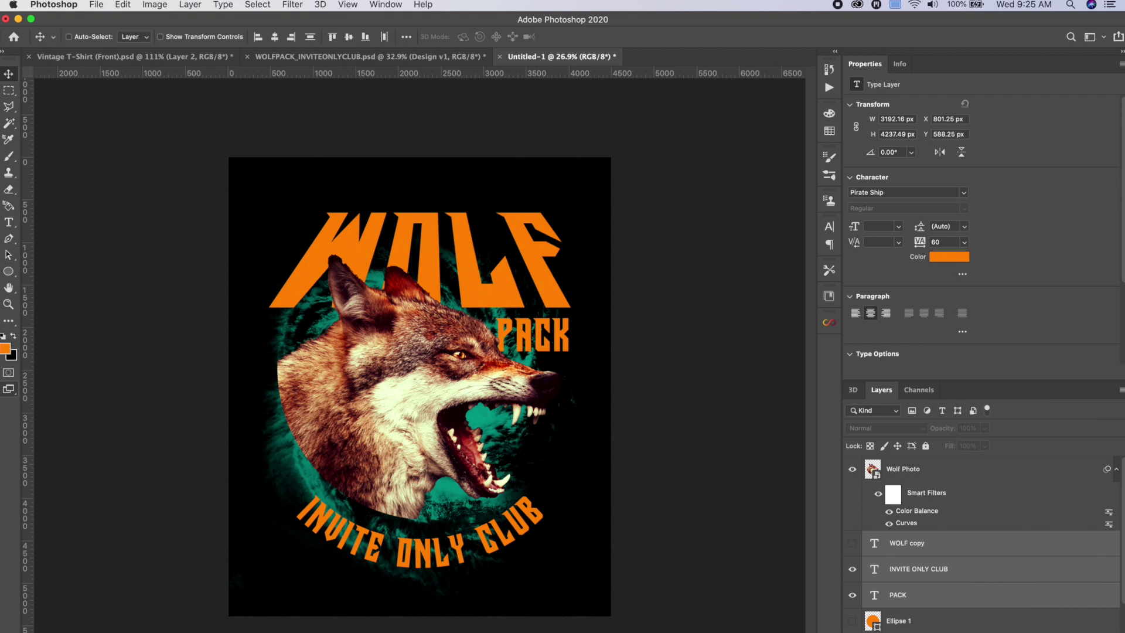
Step: Group the WOLF, WOLF copy, INVITE ONLY CLUB and PACK layers as Text
key(super+g)
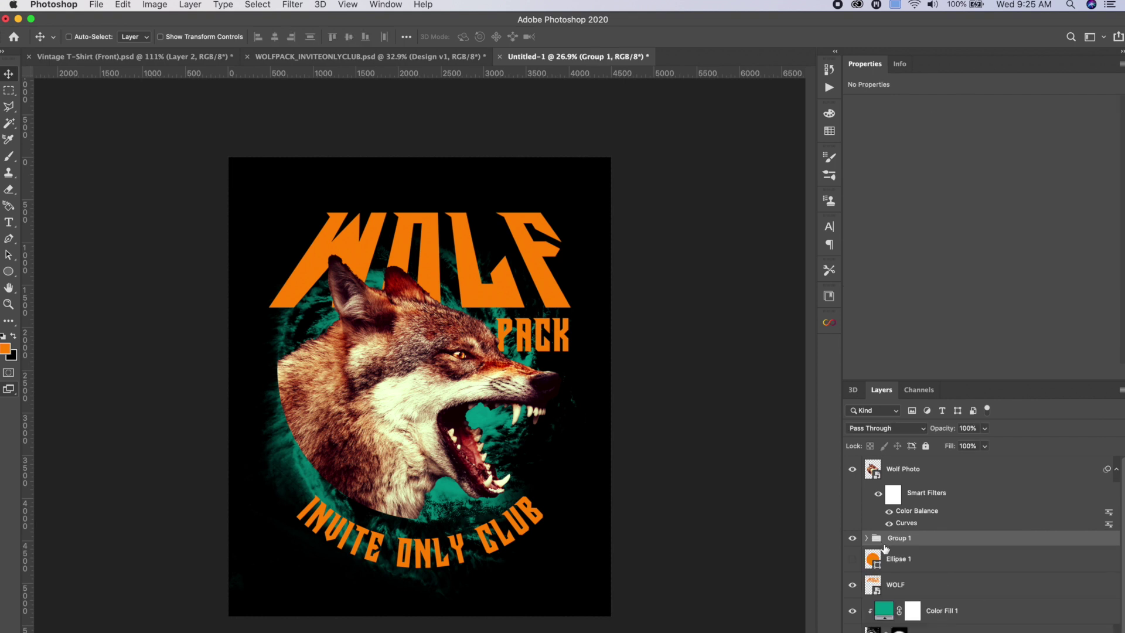
key(super+z)
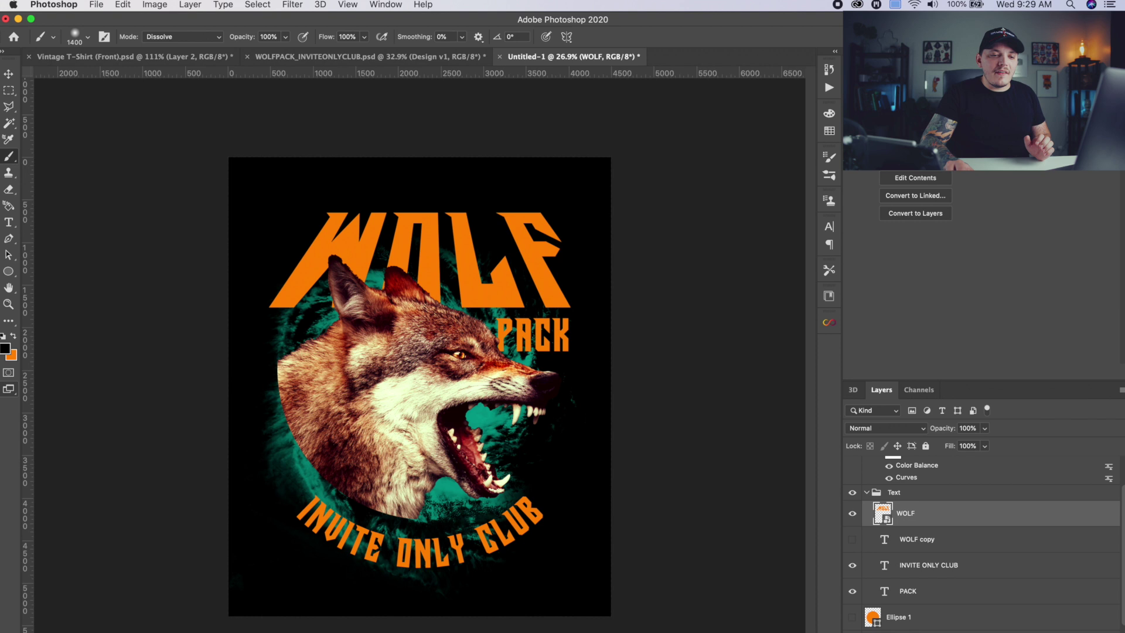
Step: Shade the lower part of the WOLF title on a new clipped layer with a black 1400 px Soft Round brush in Dissolve mode
key(alt+shift+super+n)
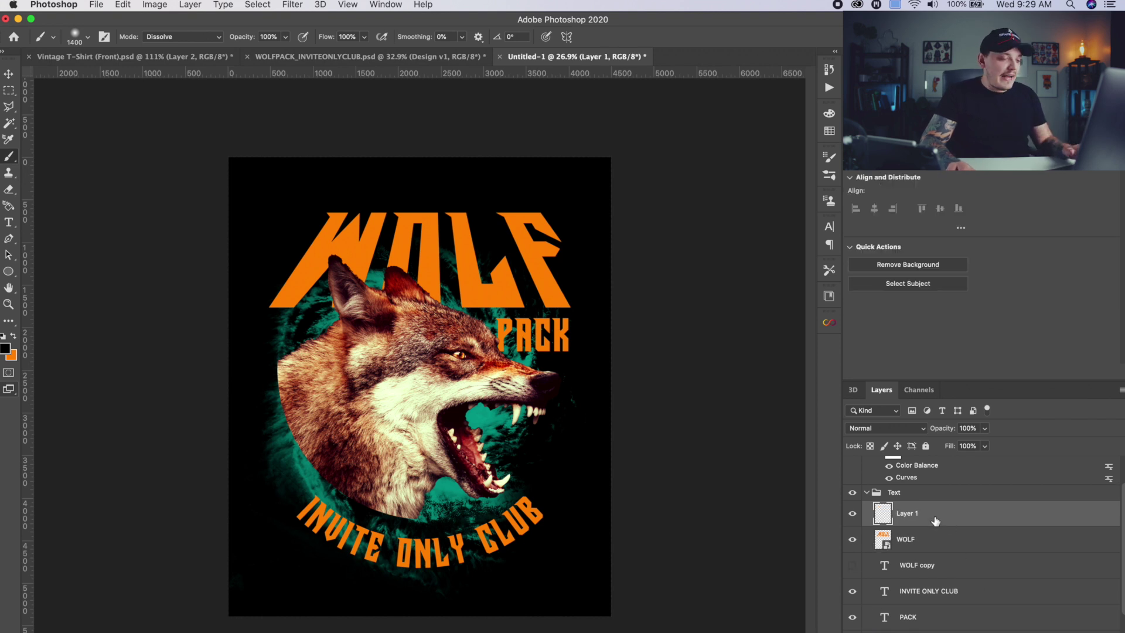
alt+click(924, 526)
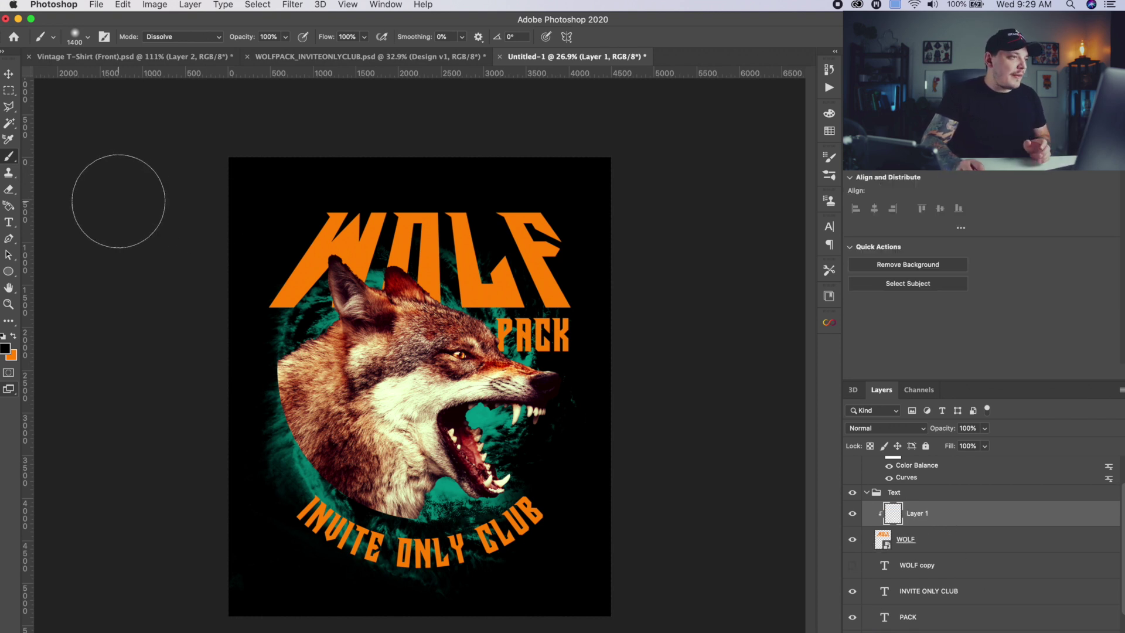
click(73, 36)
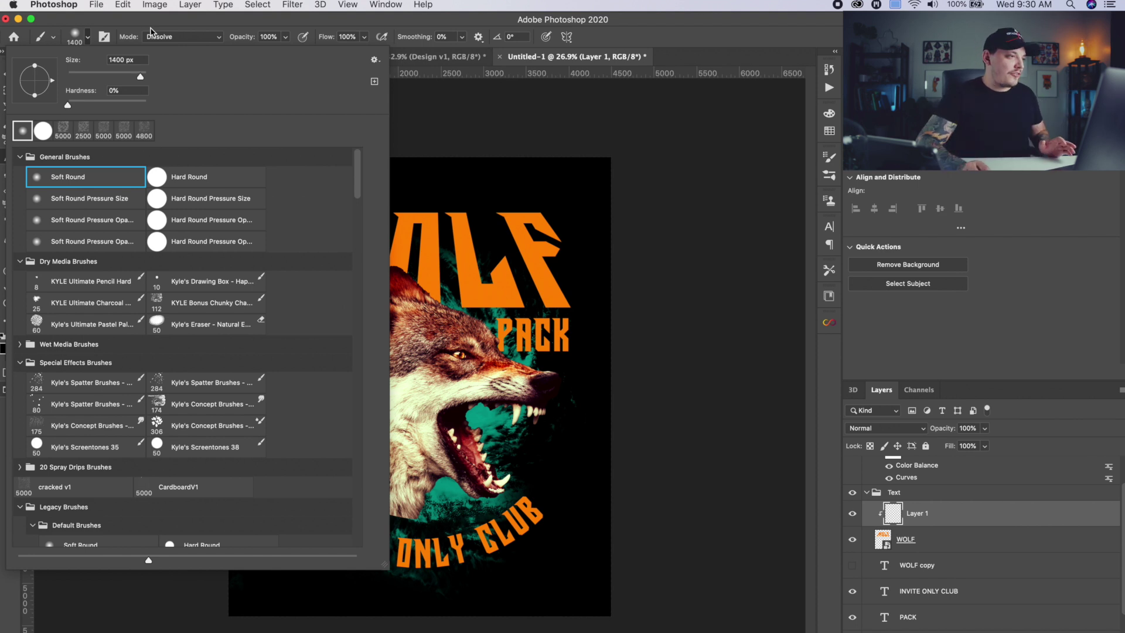
click(5, 347)
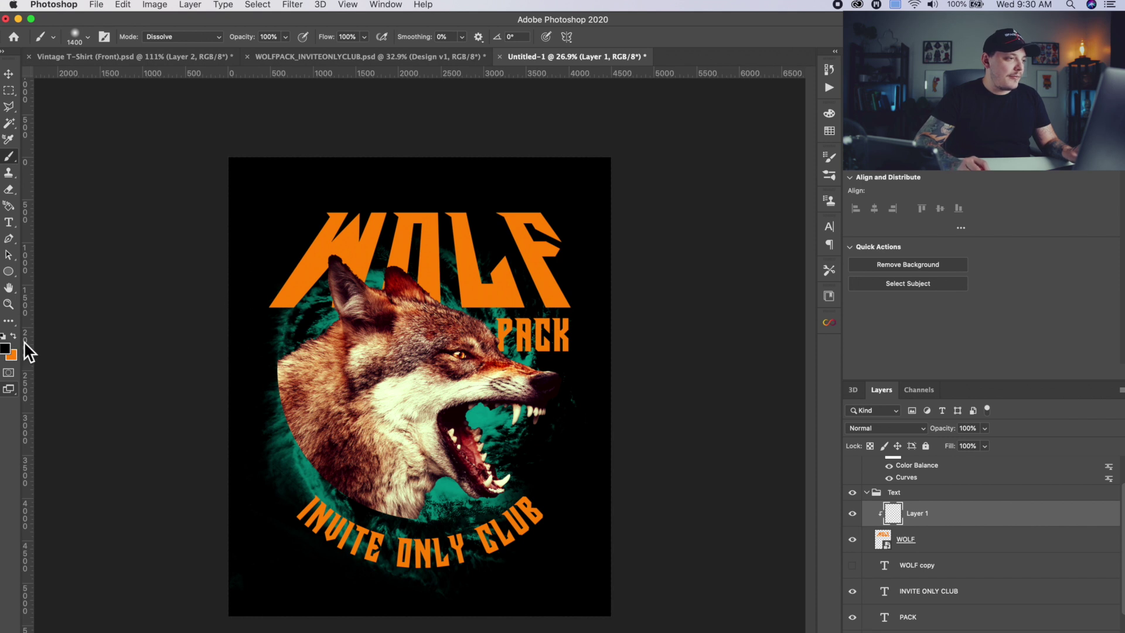
drag(226, 306, 545, 344)
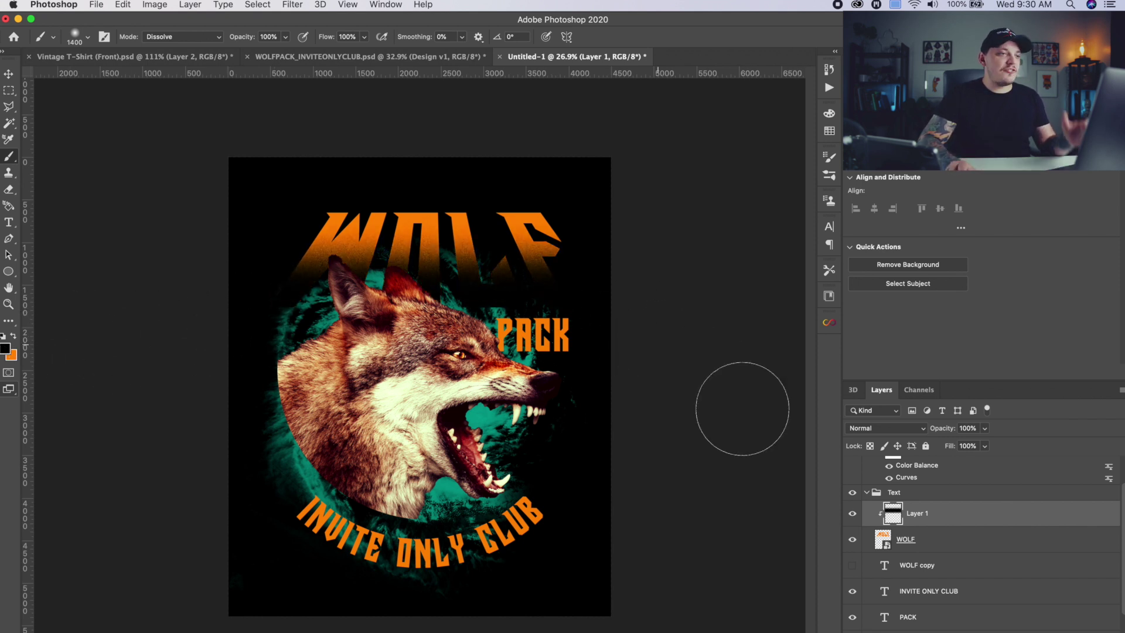
Step: Add an Inner Glow to the WOLF layer in orange #ff9000 with 34% choke
click(929, 550)
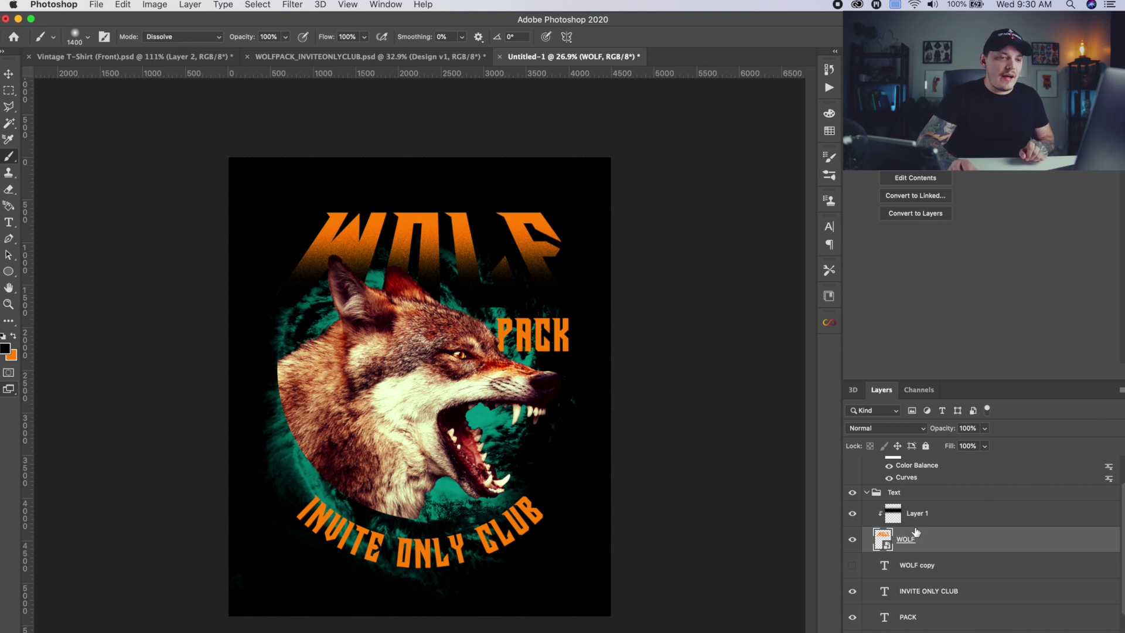
click(1023, 631)
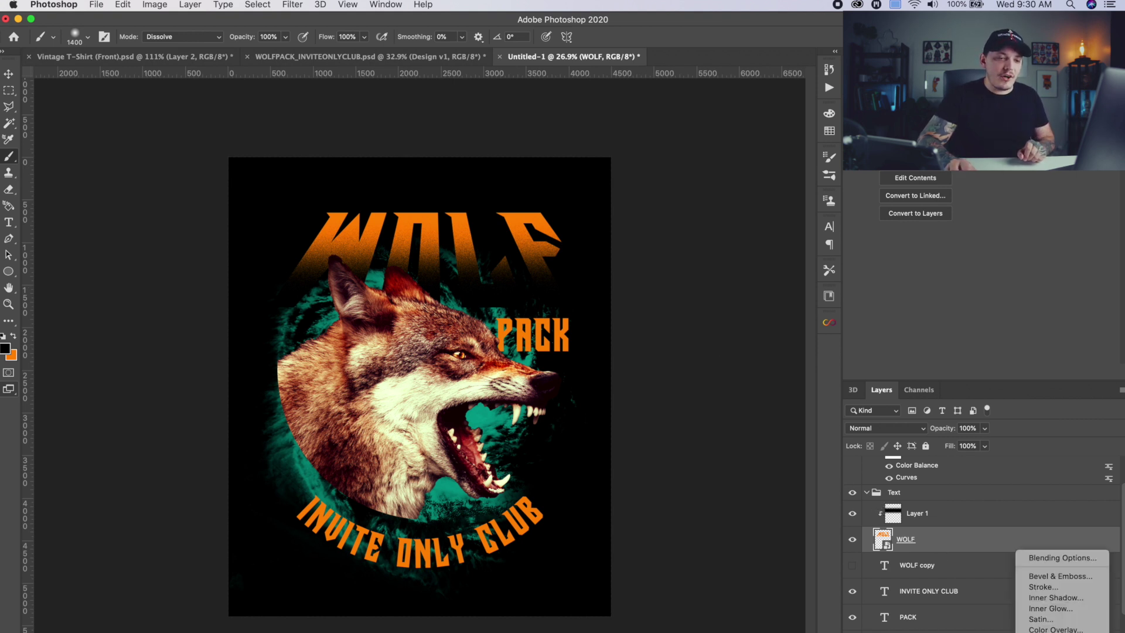
click(1061, 610)
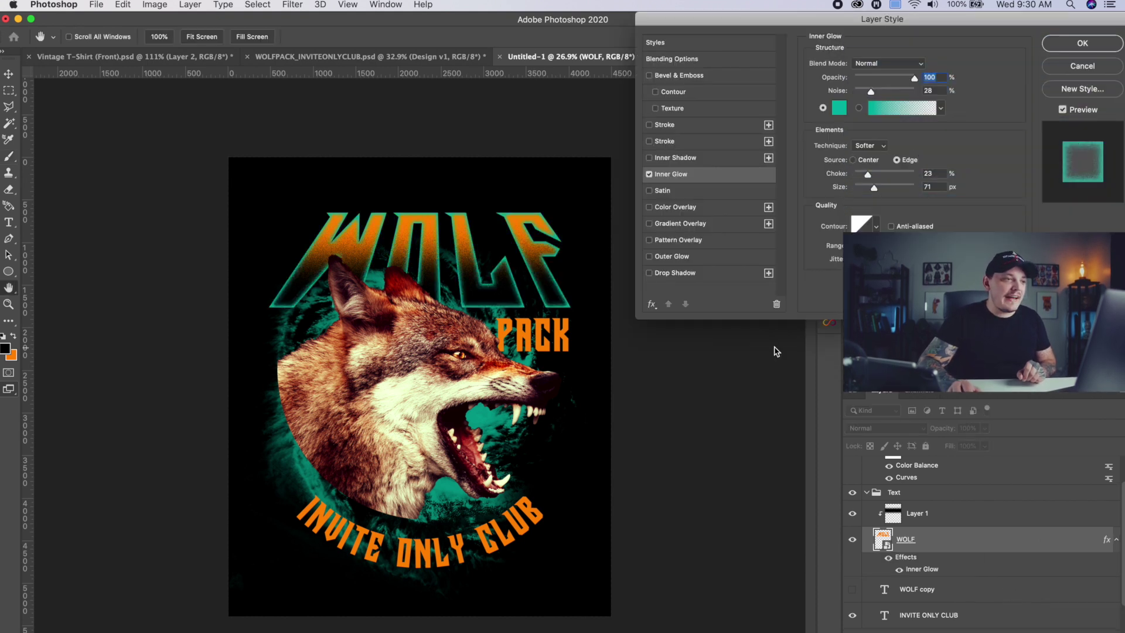
click(839, 107)
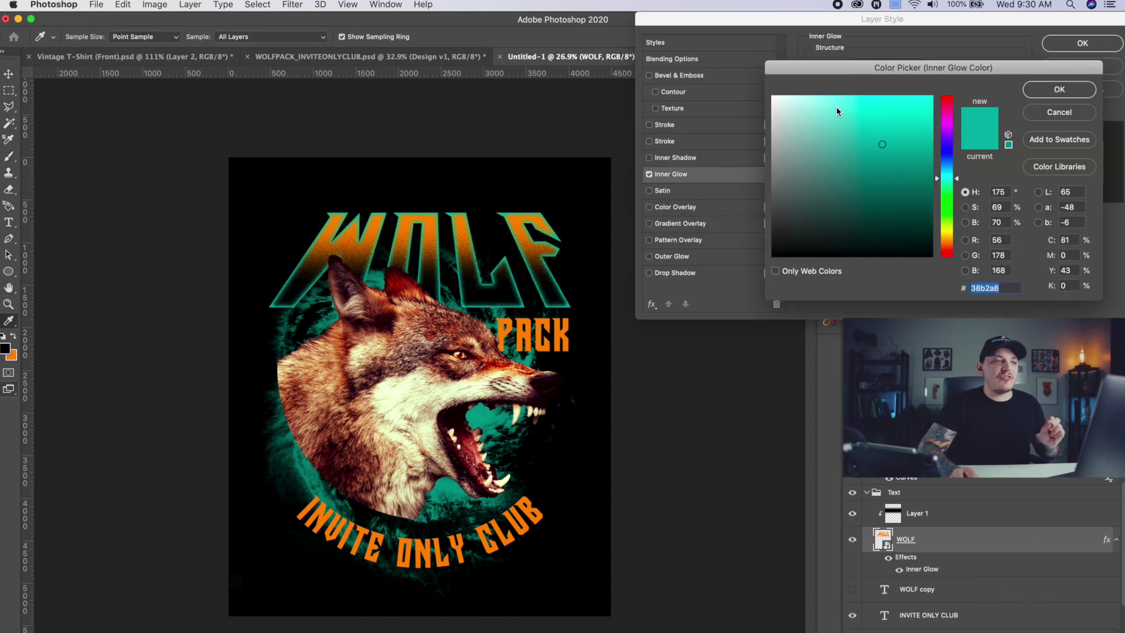
click(410, 217)
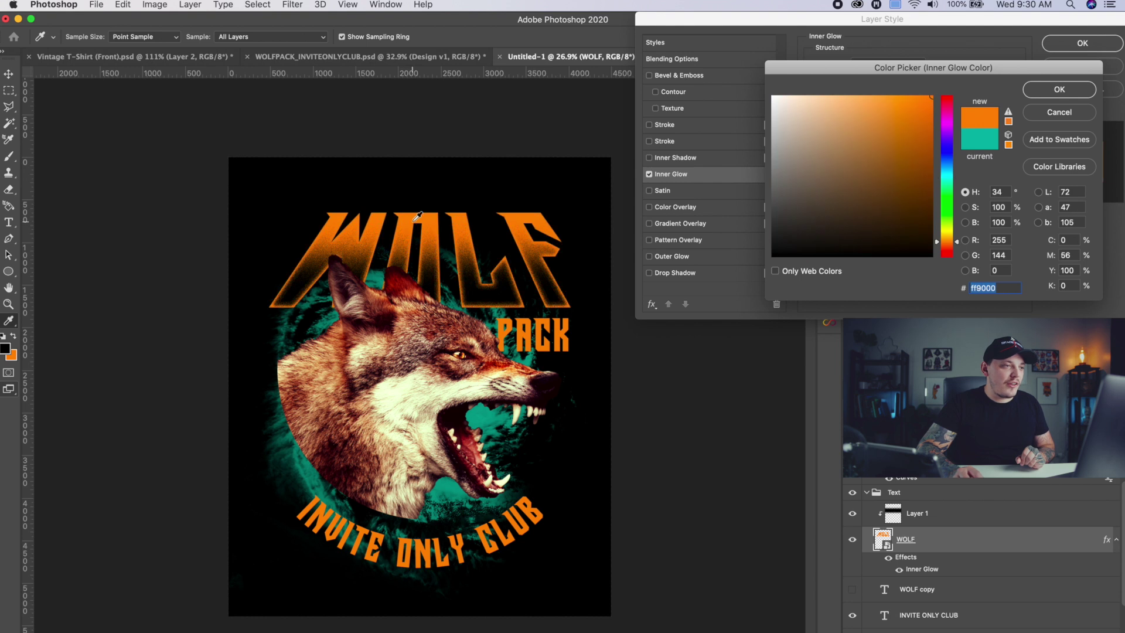
click(1067, 89)
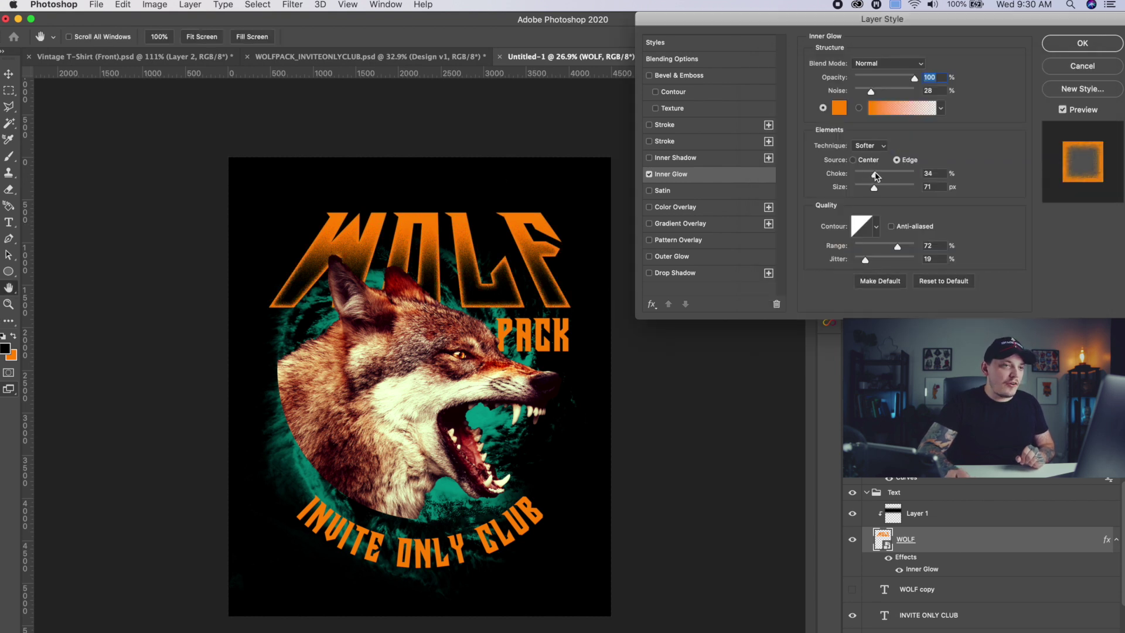
key(Return)
key(b)
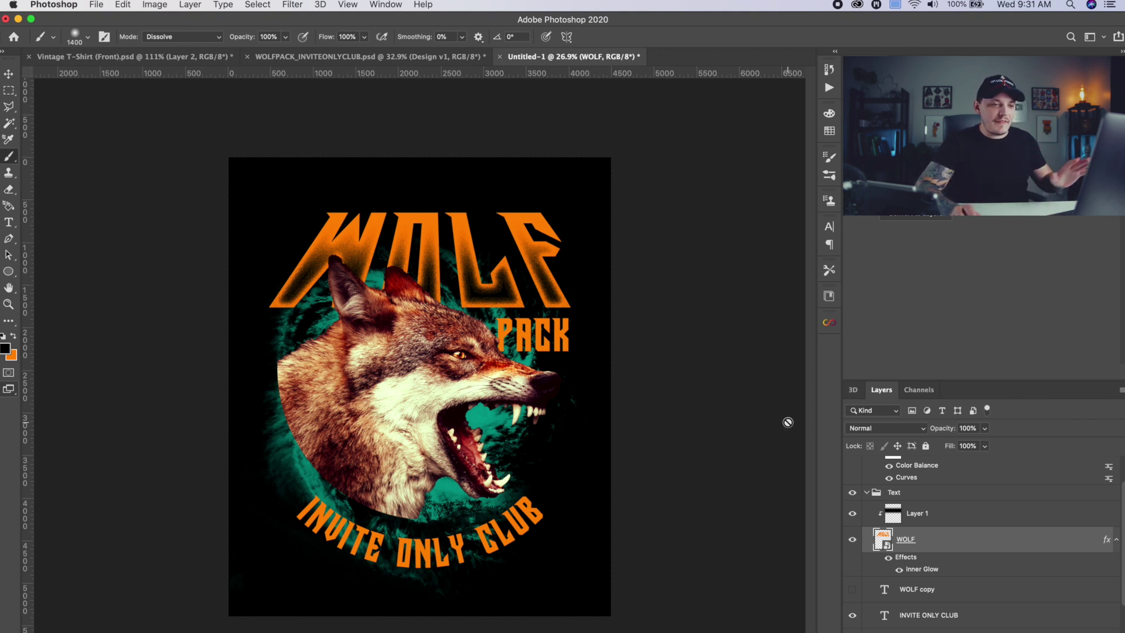
Step: Copy the WOLF title's Inner Glow effect onto the PACK text layer
scroll(932, 545, down, 2)
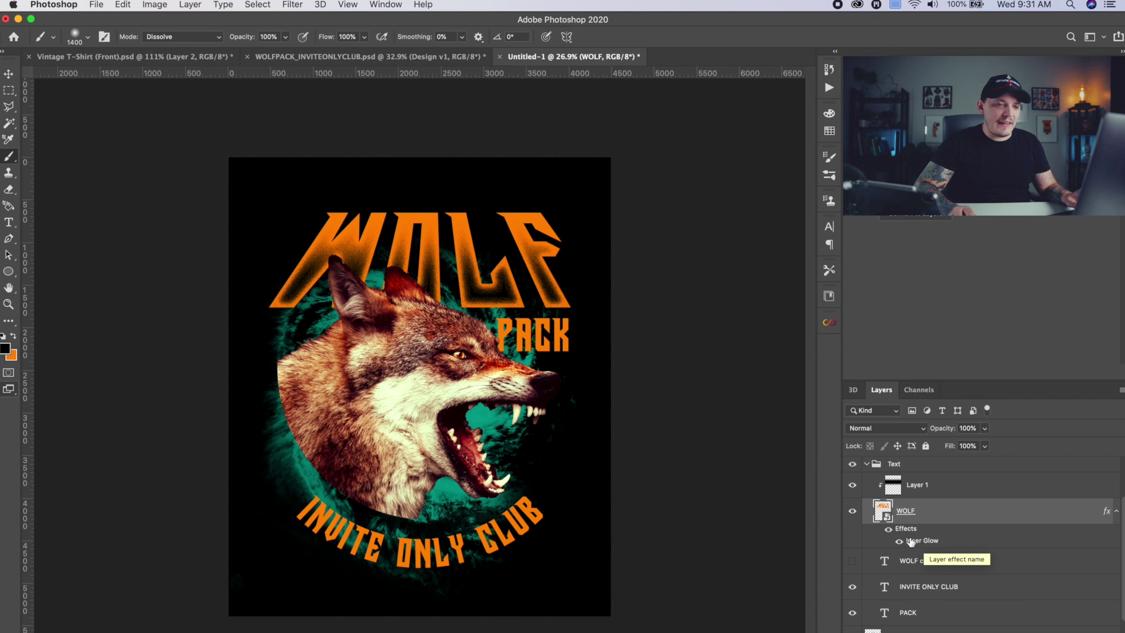
drag(928, 542, 914, 612)
click(914, 614)
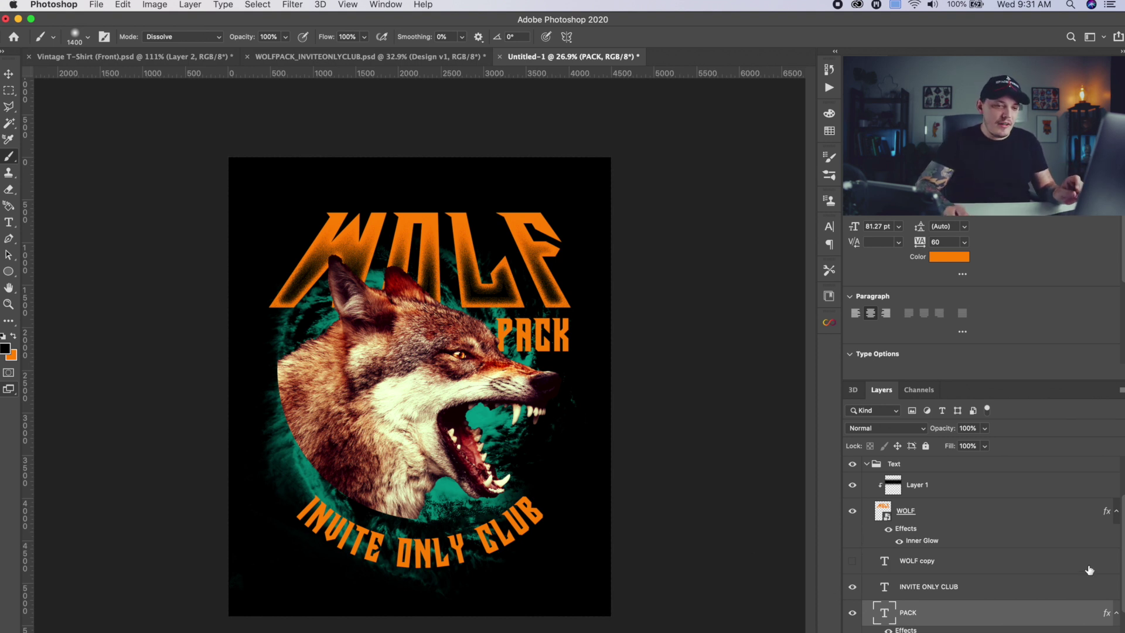
Step: Add a new layer clipped to PACK, shade the lettering black on it and adjust PACK's Inner Glow
key(super+shift+alt+n)
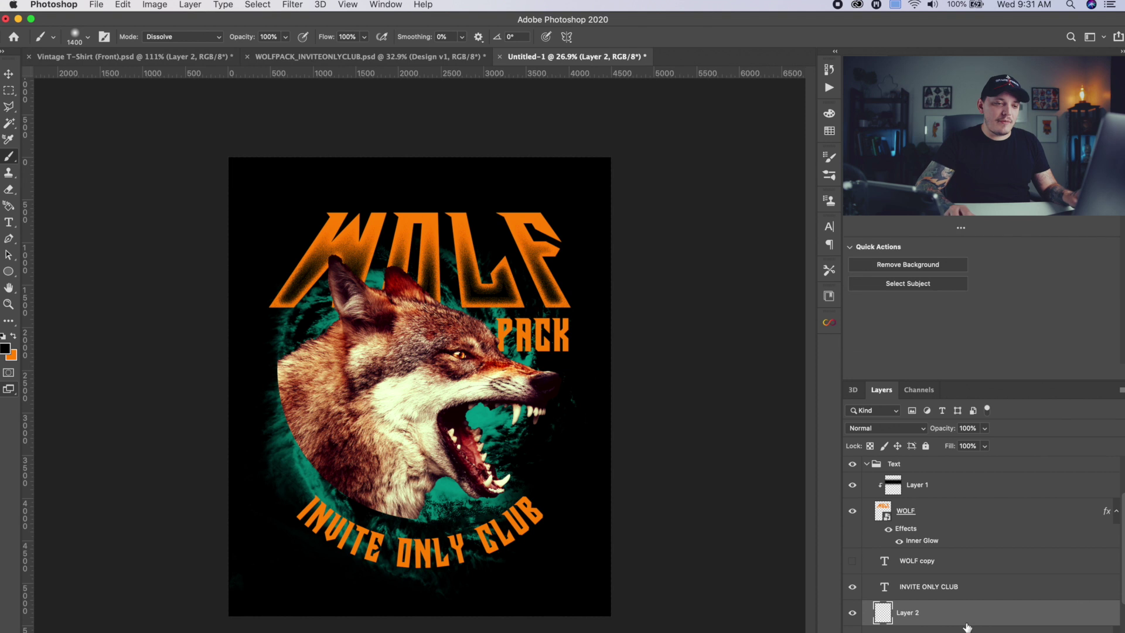
alt+click(921, 622)
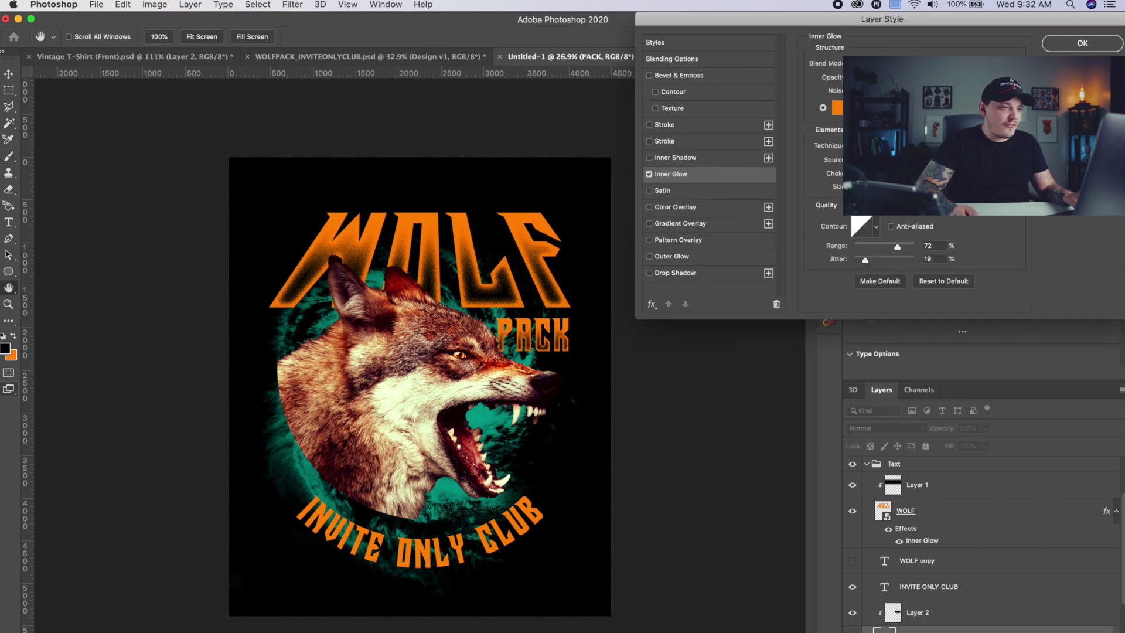
click(1090, 49)
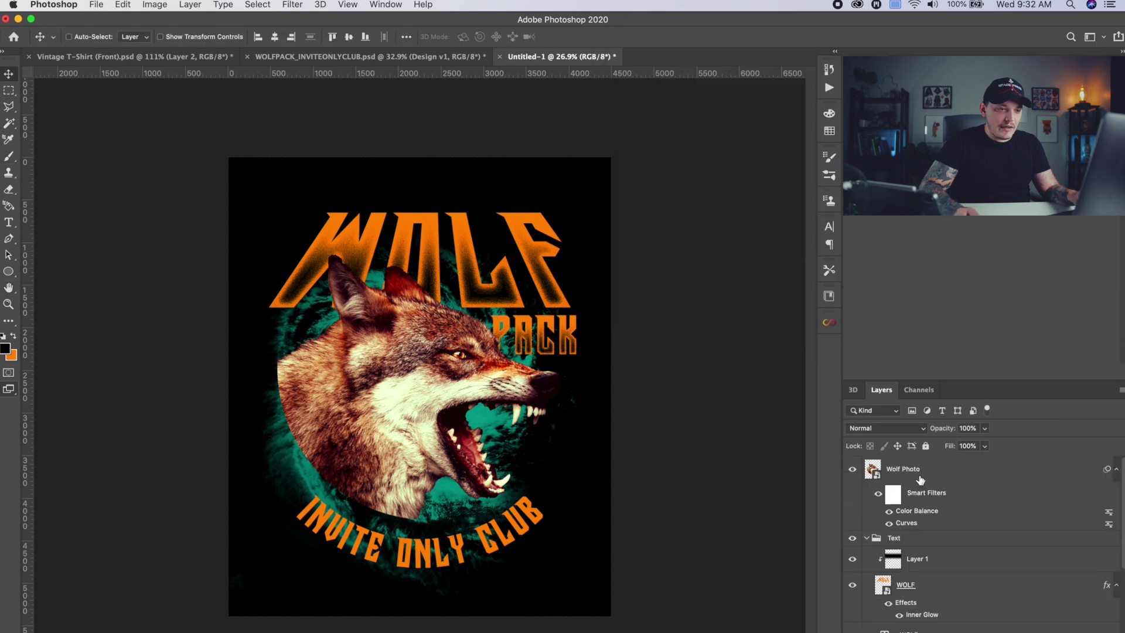
Step: Rotate the Wolf Photo layer slightly counter-clockwise with Free Transform
key(super+t)
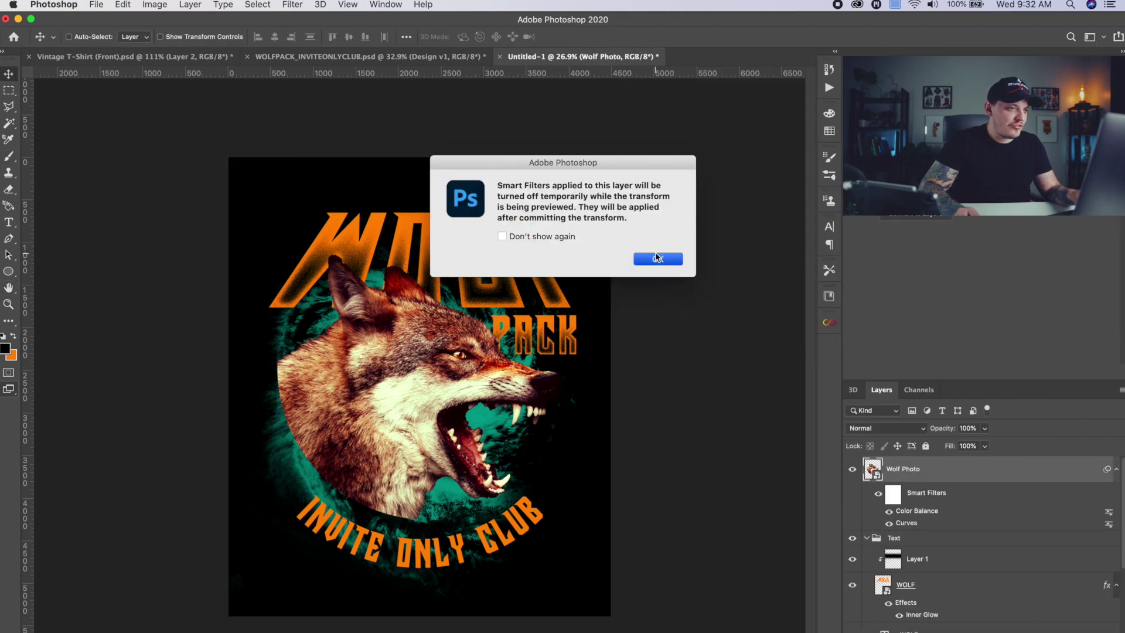
click(654, 256)
drag(652, 258, 645, 226)
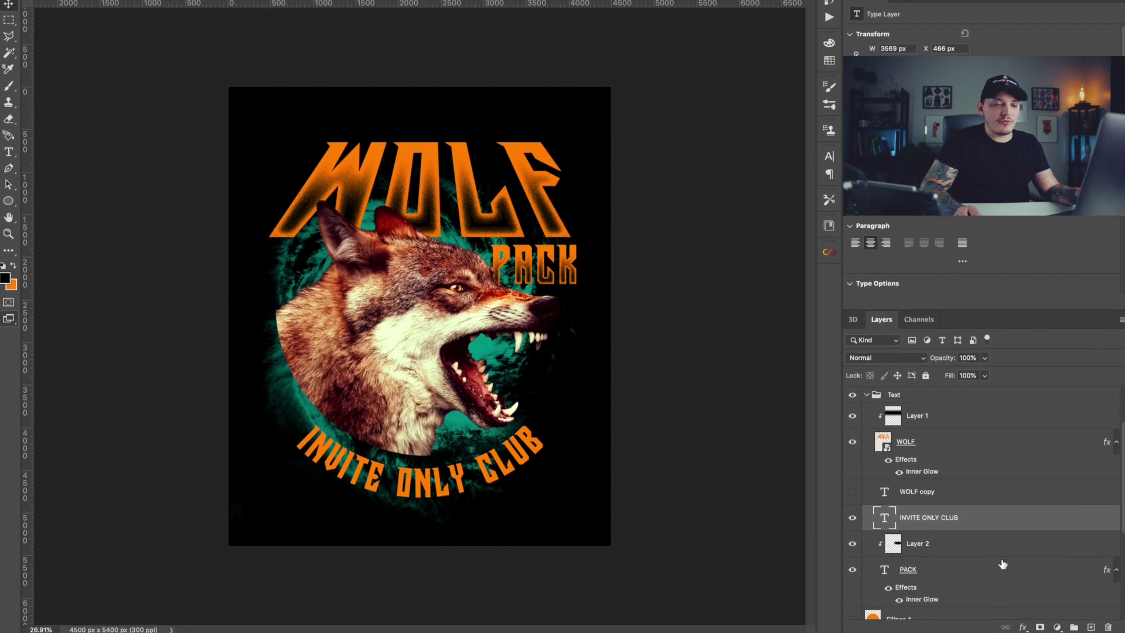
Step: Apply a Bevel & Emboss effect to the INVITE ONLY CLUB text
click(1022, 626)
click(1047, 505)
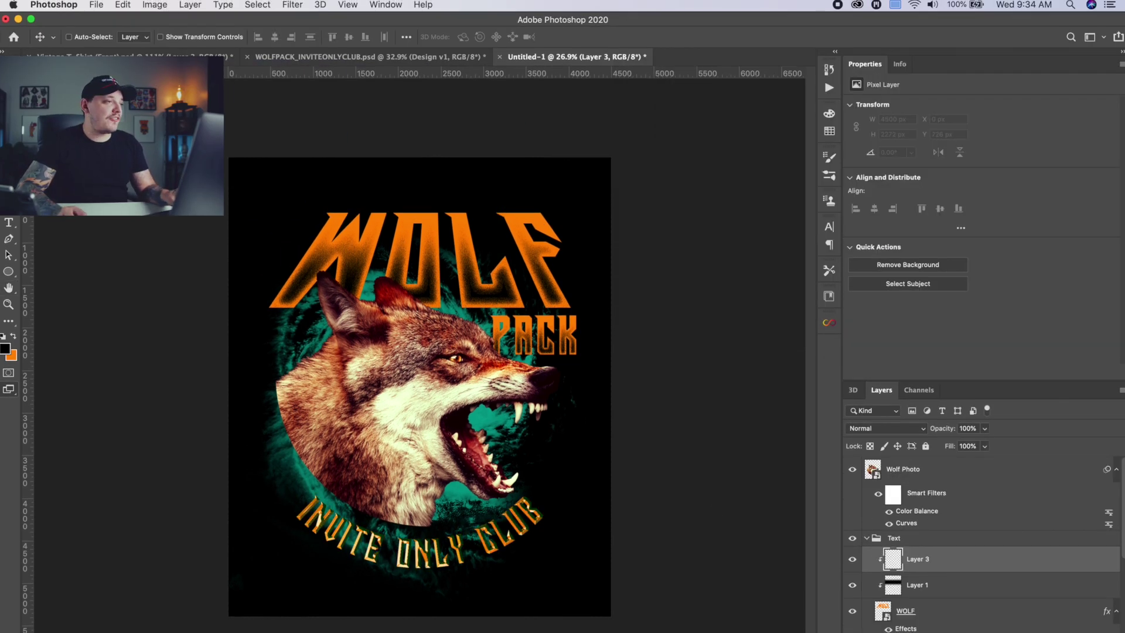
Step: Paint a light orange highlight across the top of the WOLF title on the clipped Layer 3 with a 700 px Dissolve brush
key(b)
click(7, 350)
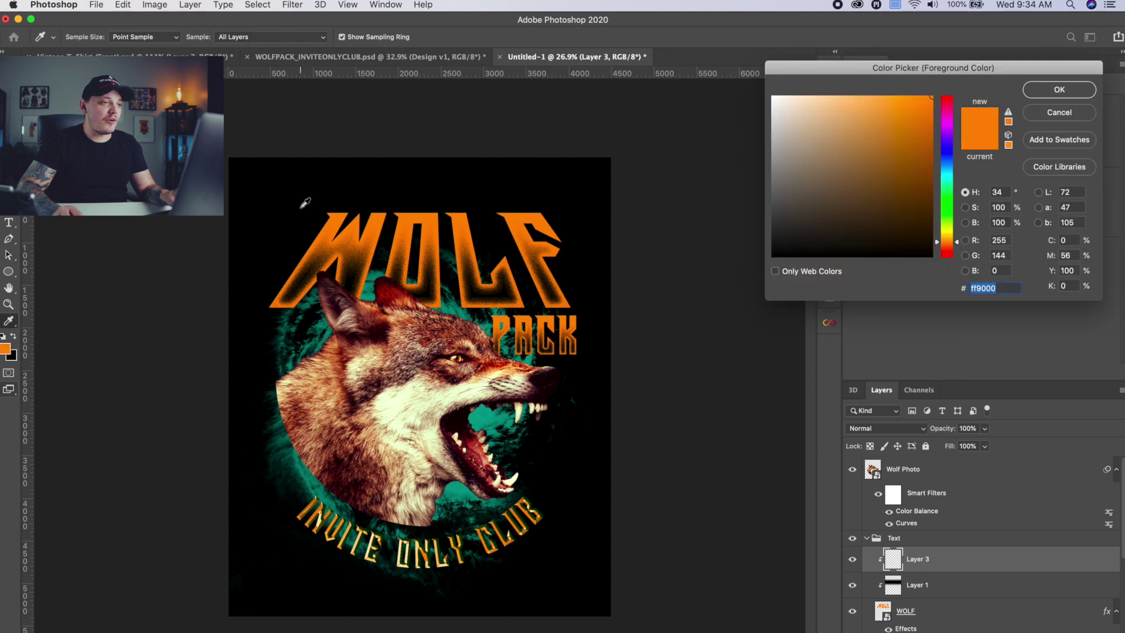
mouse_move(867, 157)
mouse_down()
mouse_move(913, 124)
mouse_move(935, 85)
mouse_up()
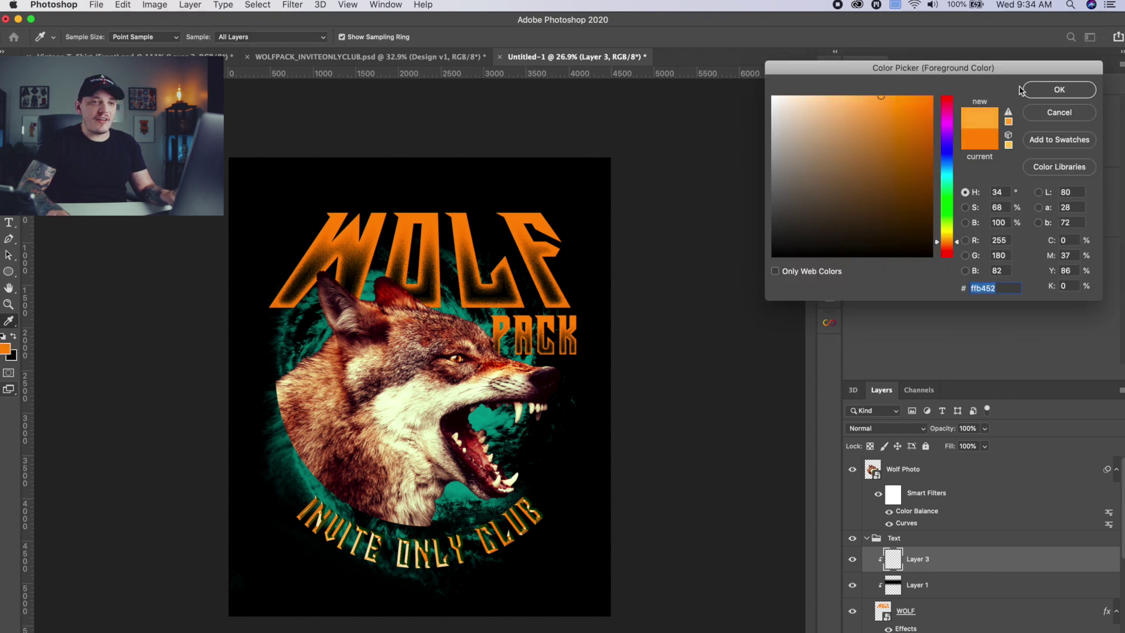
click(1059, 89)
drag(377, 214, 452, 201)
drag(276, 225, 441, 204)
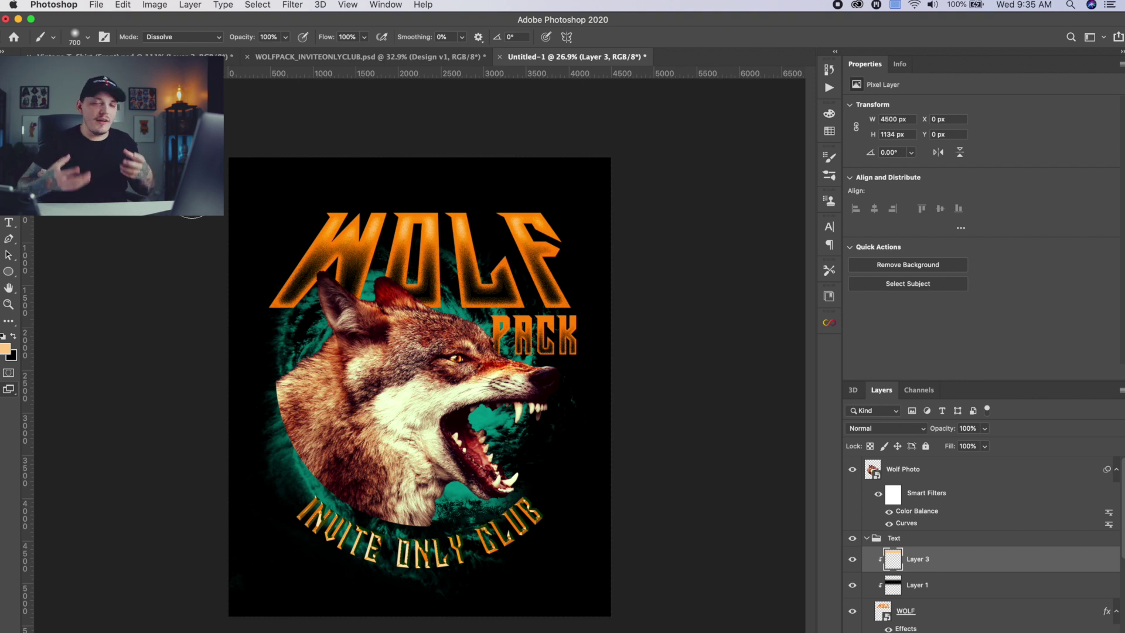
Step: Select the wolf's eye with the Polygonal Lasso and recolour it teal with a Hue/Saturation adjustment layer
key(v)
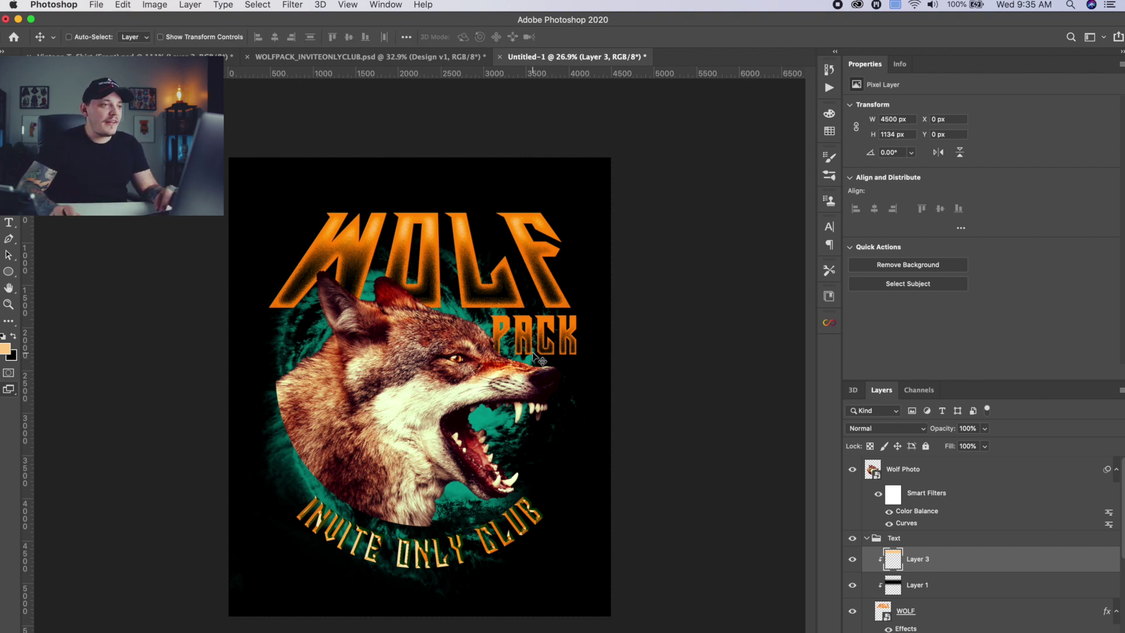
scroll(515, 355, up, 5)
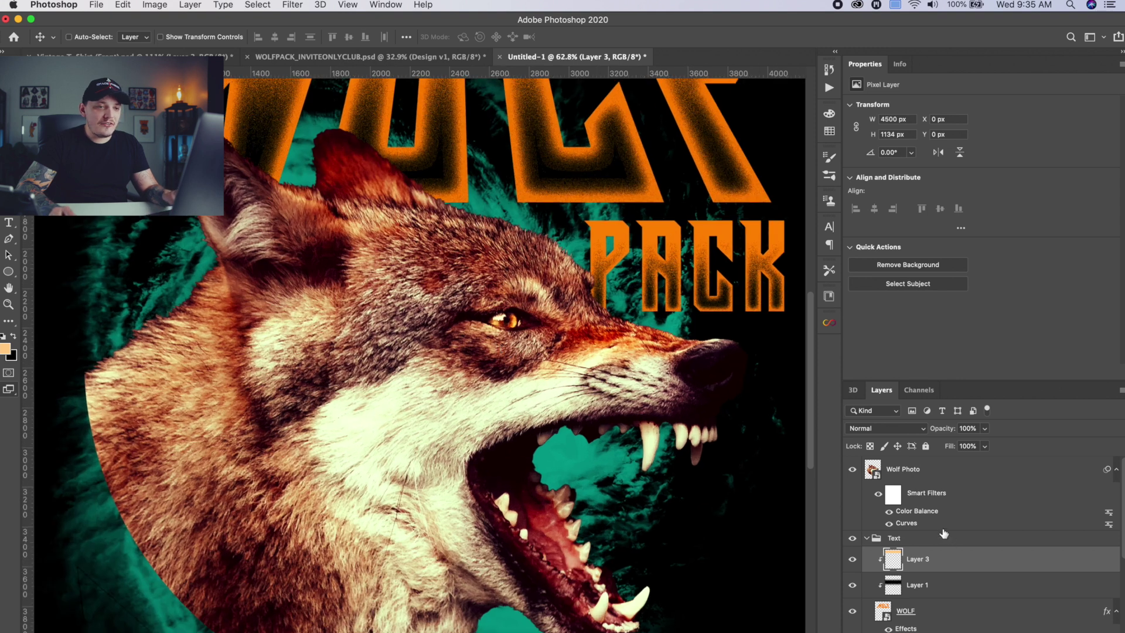
click(925, 478)
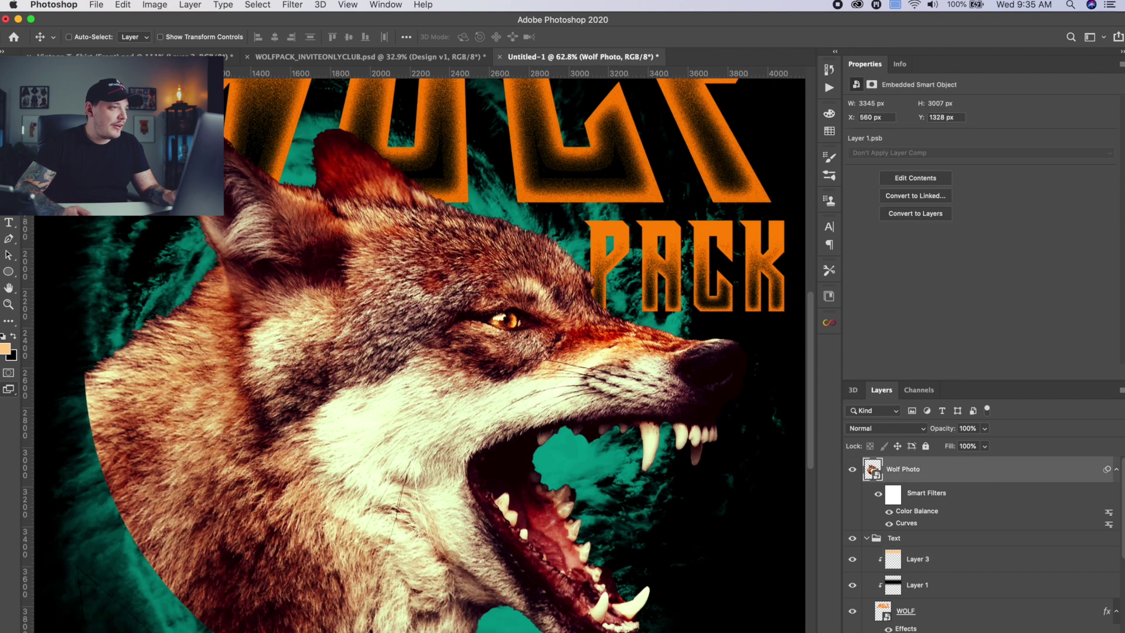
key(l)
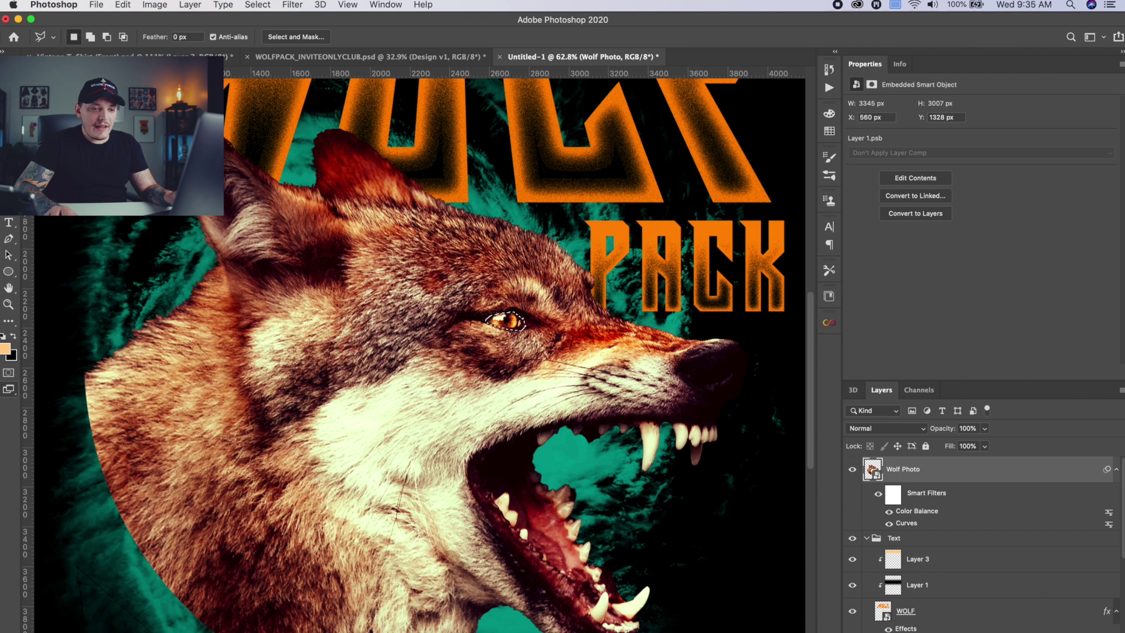
click(1048, 630)
click(1067, 557)
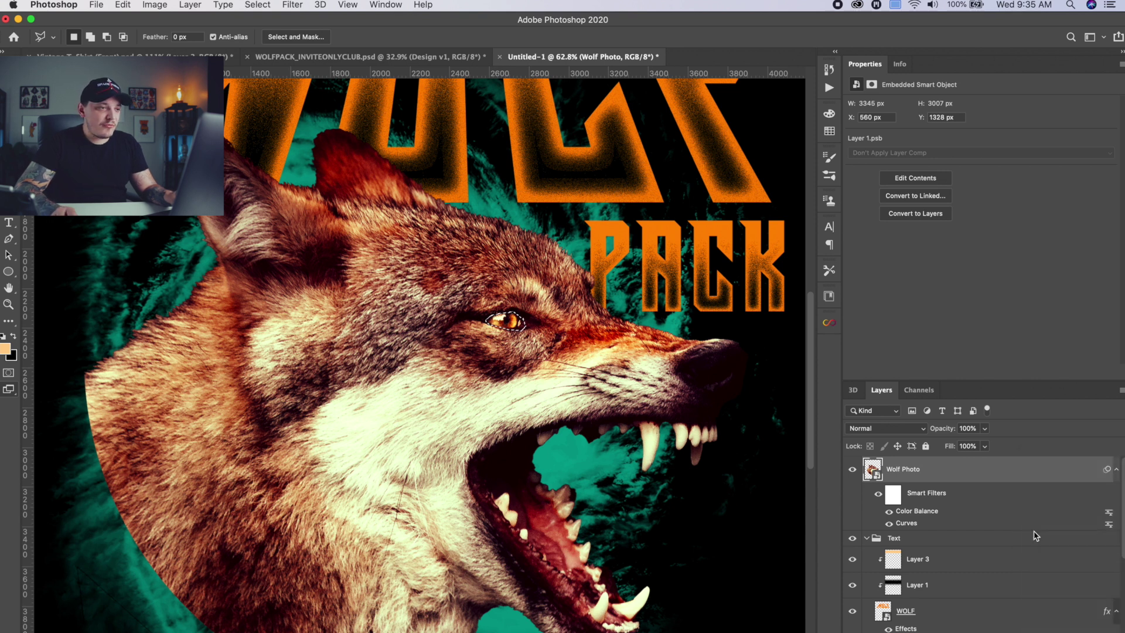
drag(984, 156, 1045, 153)
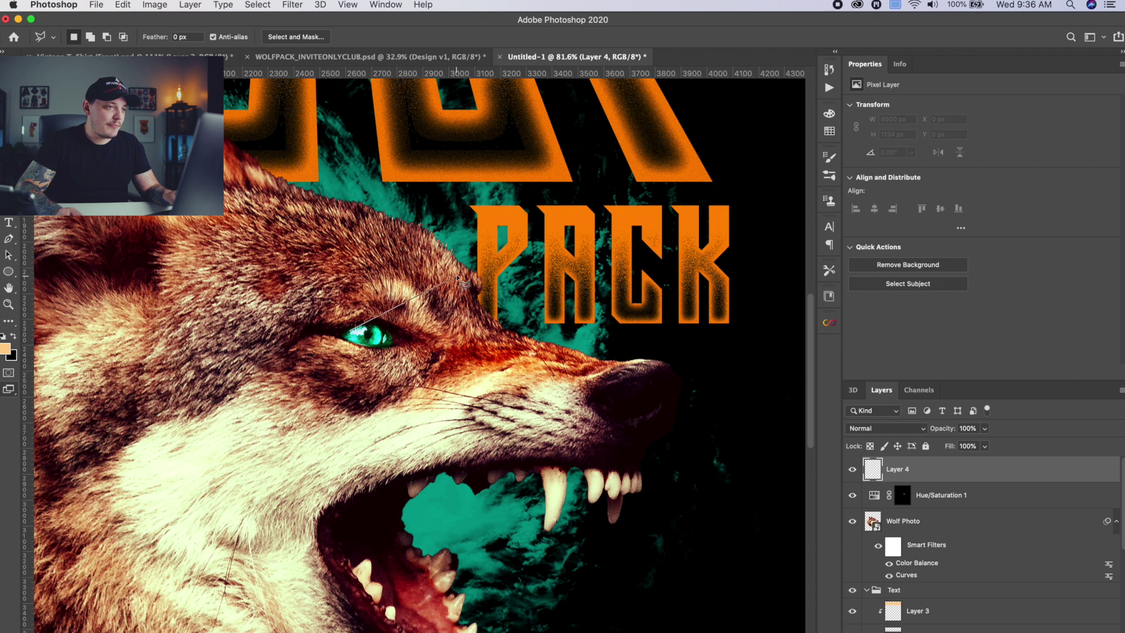
Step: Finish a lightning-bolt selection from the wolf's eye across the PACK text and fill it with bright cyan on Layer 4
click(662, 200)
click(359, 326)
click(125, 5)
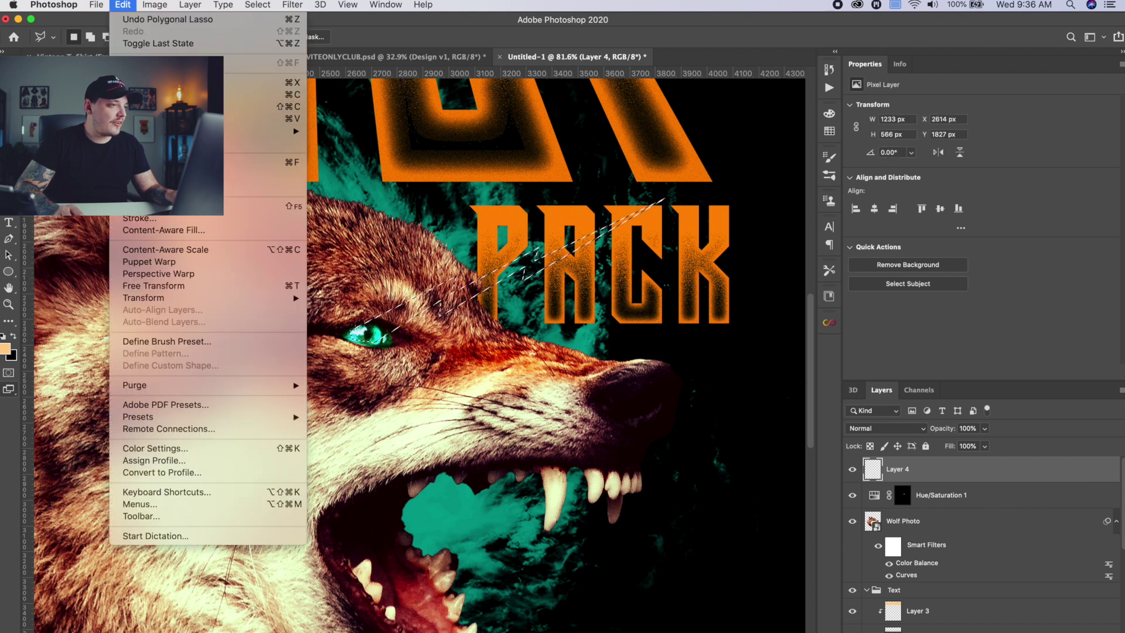
click(141, 206)
click(554, 275)
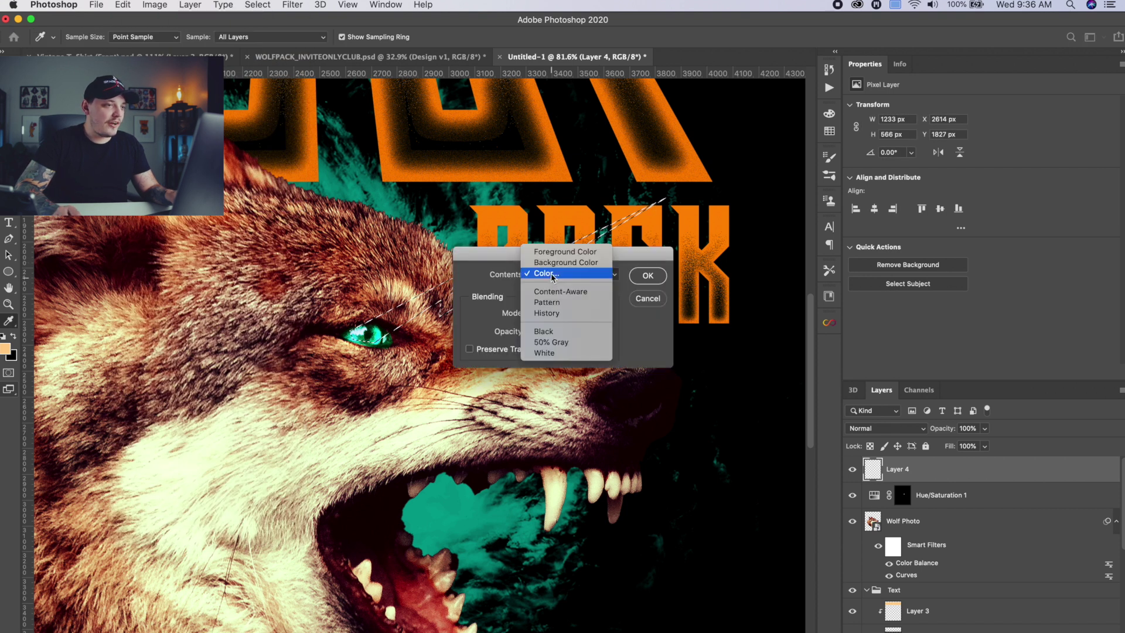
click(551, 274)
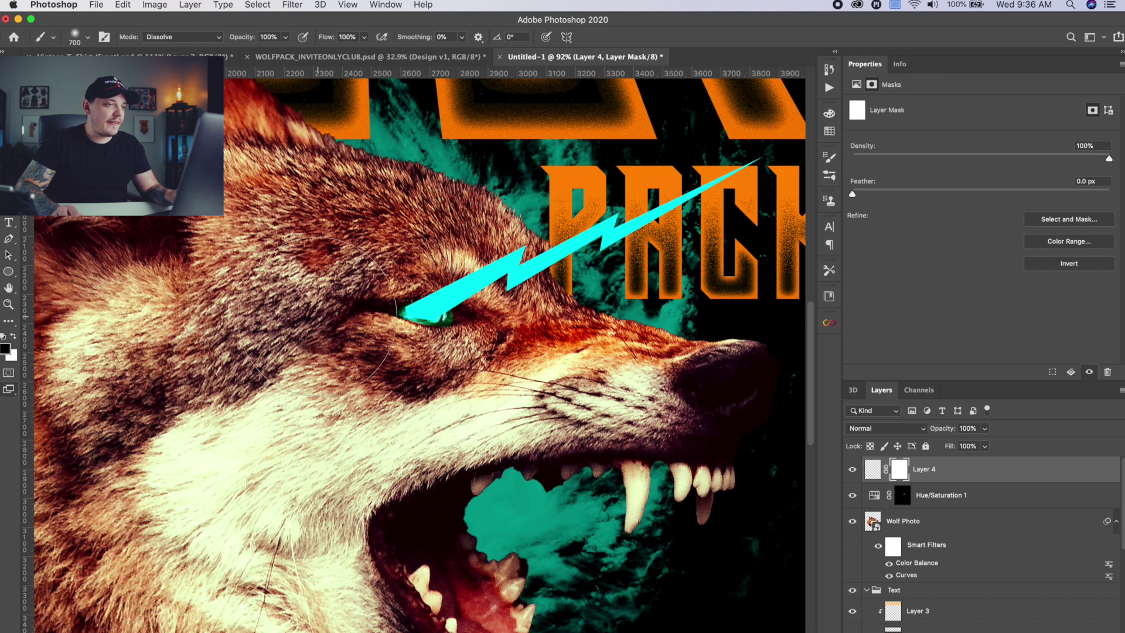
Step: Paint on Layer 4's mask with a 200 px Dissolve brush to fade the bolt's base into the wolf's eye
key(bracketleft)
key(bracketleft)
key(bracketleft)
key(bracketleft)
key(bracketleft)
key(bracketleft)
drag(387, 335, 377, 315)
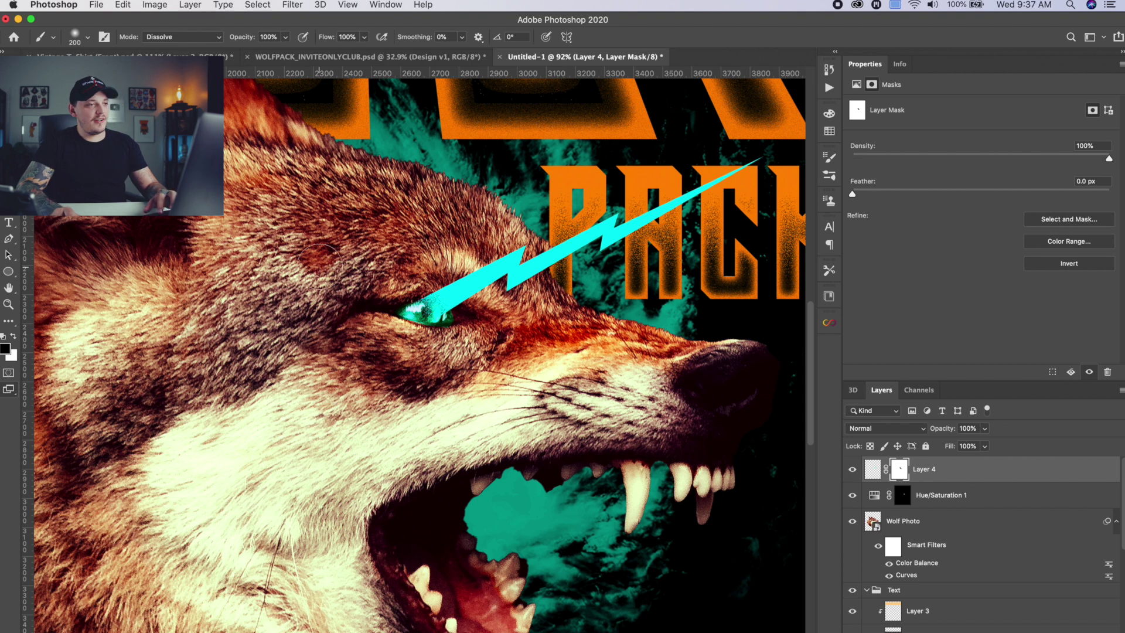
scroll(403, 365, down, 3)
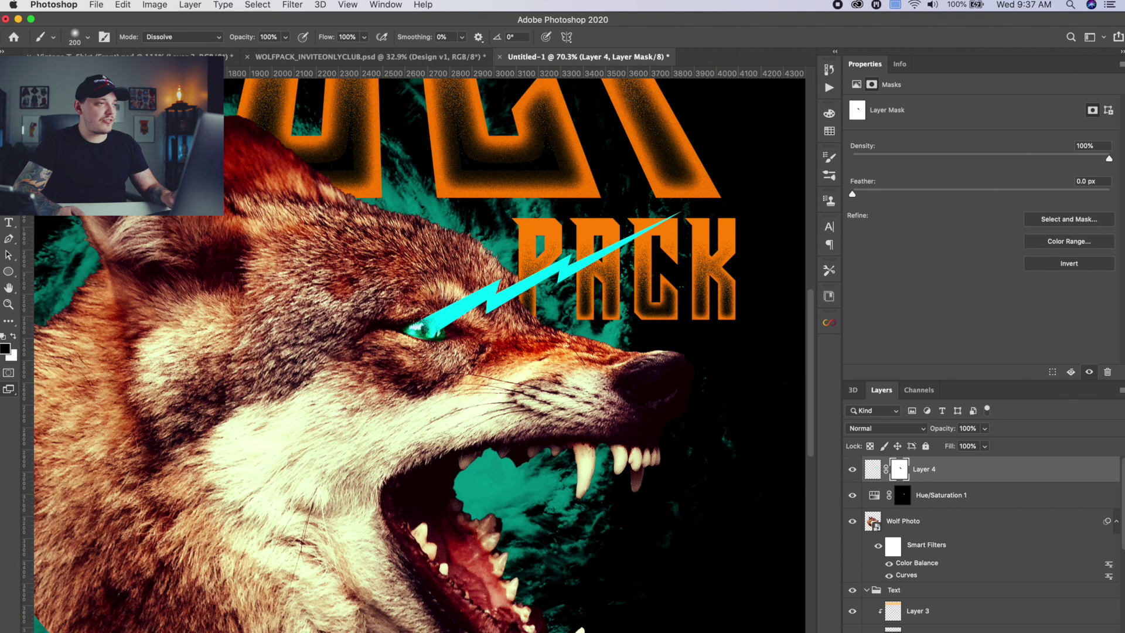
Step: Add a Hue/Saturation adjustment clipped to the Wolf Photo layer, with Hue -6 and Saturation +12
key(v)
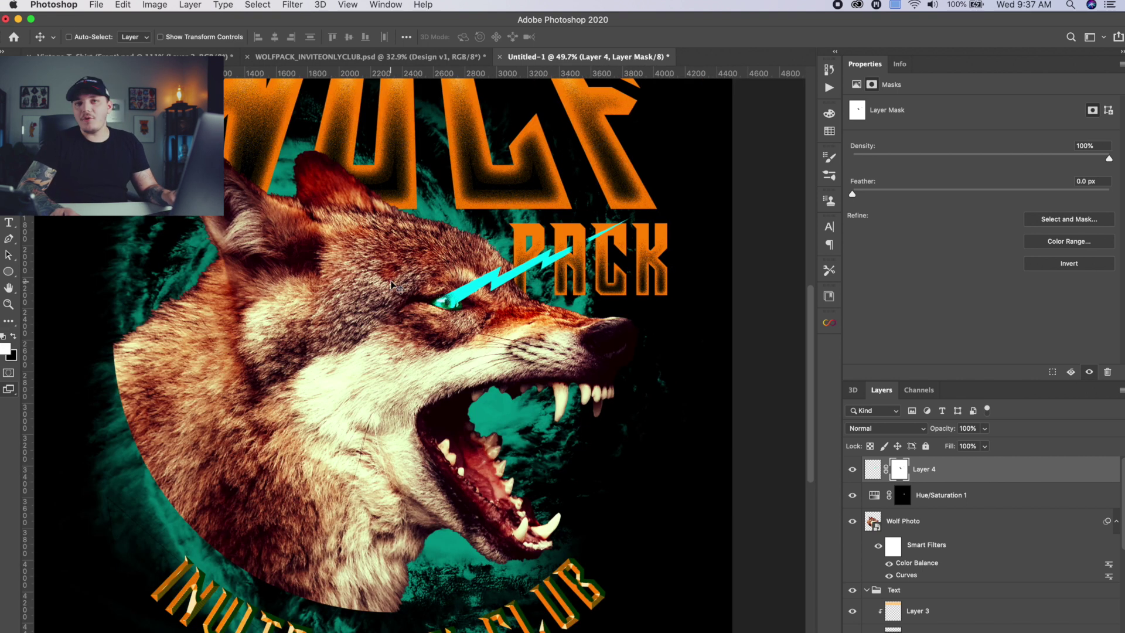
drag(381, 291, 419, 296)
key(super+0)
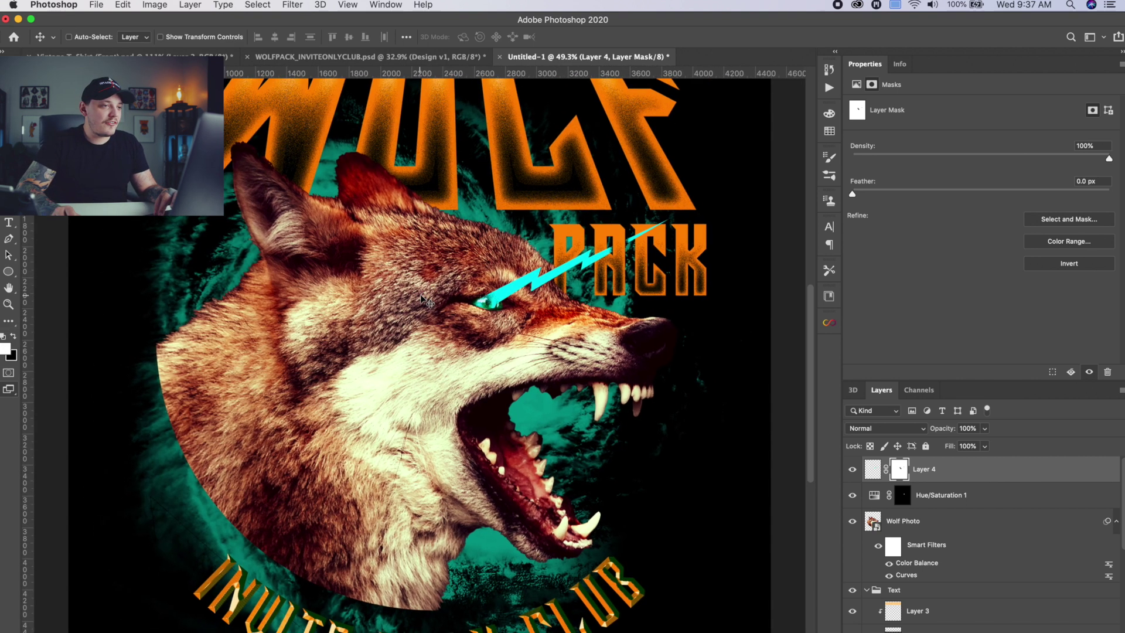
click(903, 527)
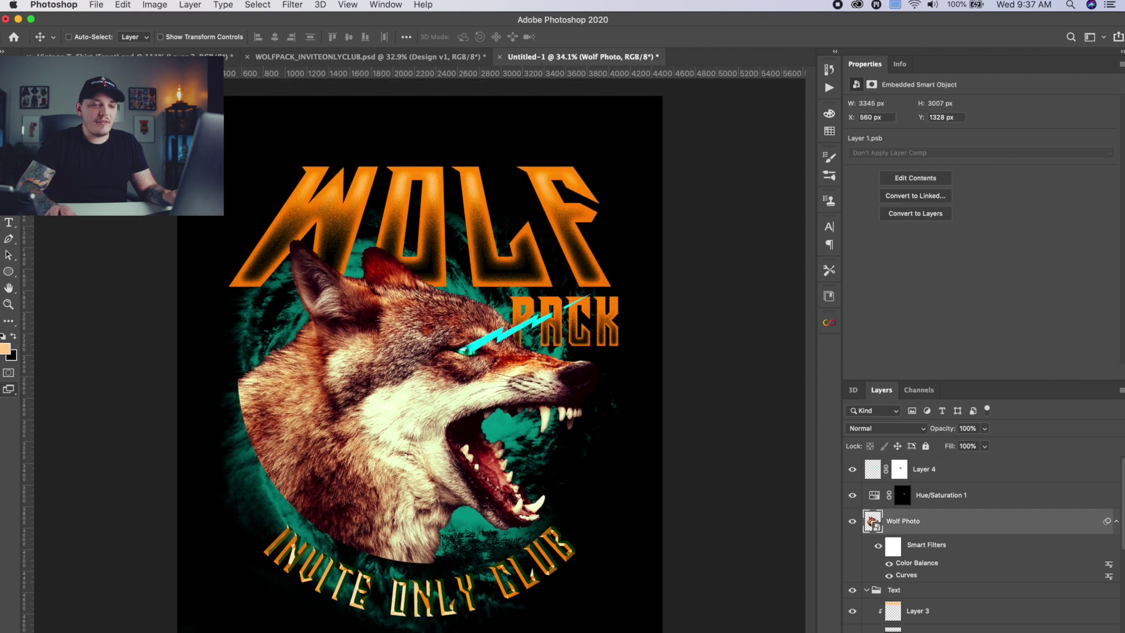
click(1025, 631)
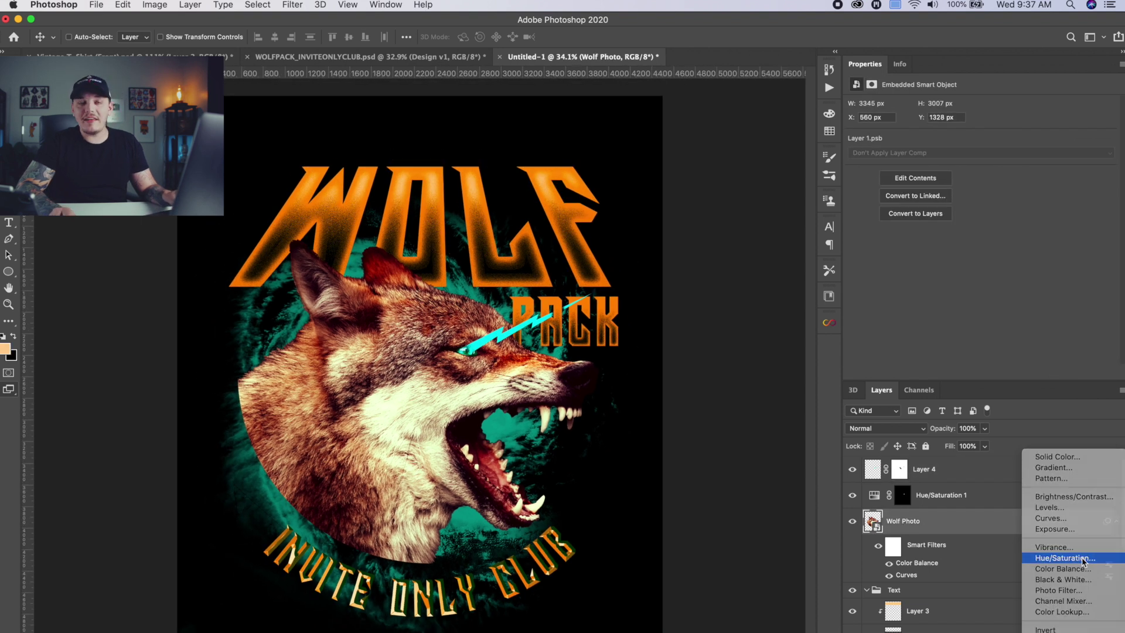
click(1054, 549)
mouse_move(982, 156)
mouse_down()
mouse_move(1016, 156)
mouse_move(968, 155)
mouse_up()
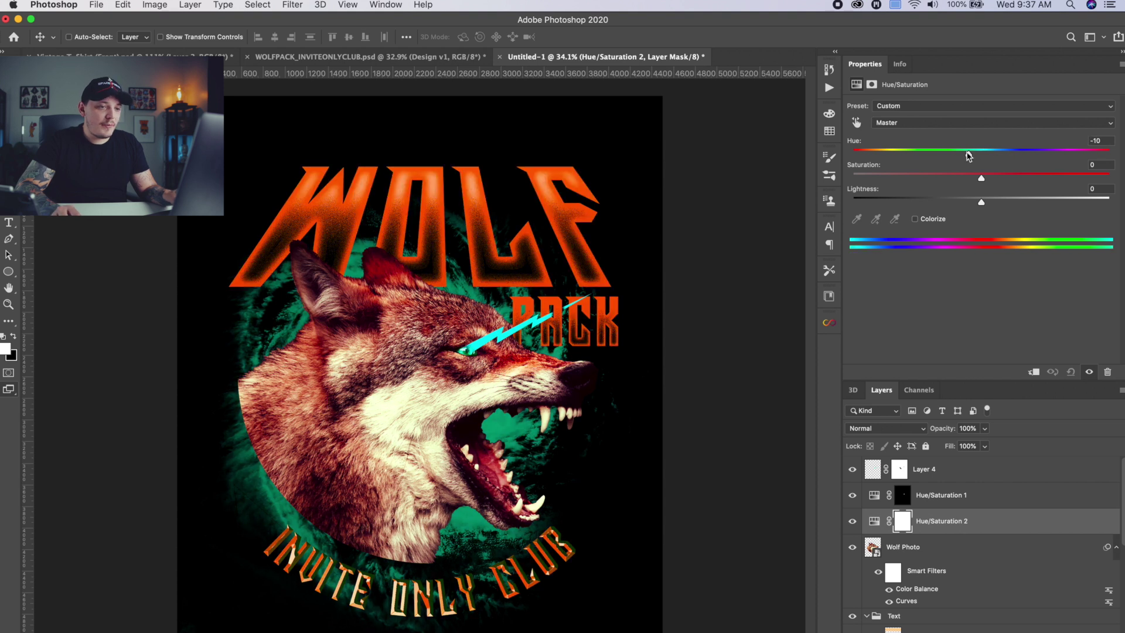
alt+click(890, 530)
drag(970, 157, 996, 178)
scroll(575, 444, down, 3)
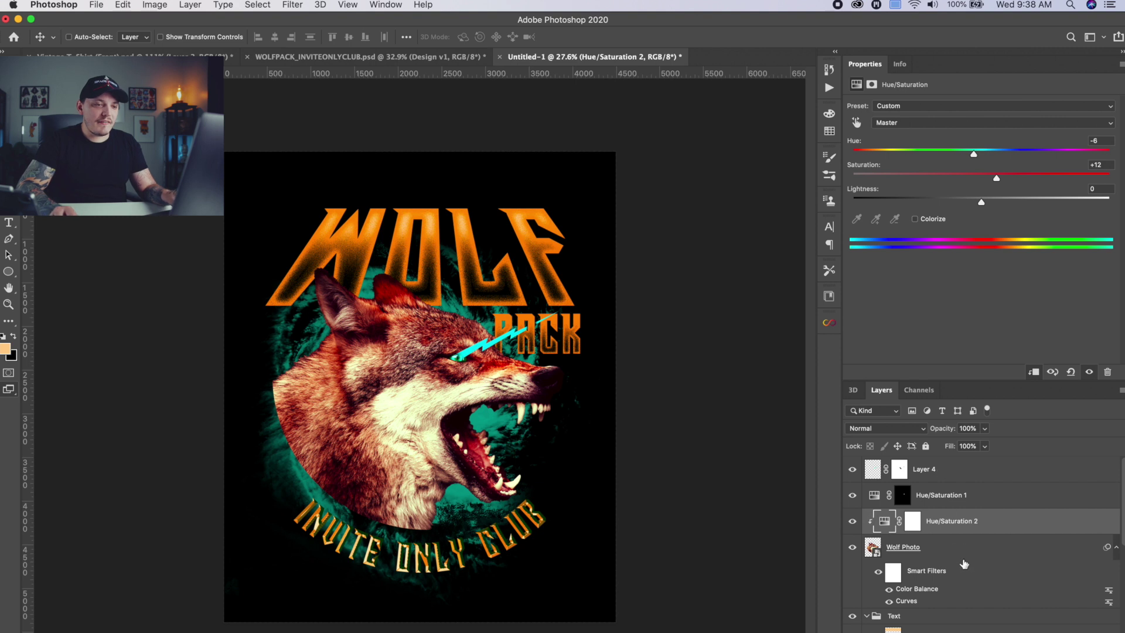
Step: Group the artwork layers as Design and distress the group's mask with the PLASTISOL-23 brush at 5000 px in Dissolve mode
click(967, 470)
scroll(961, 586, down, 10)
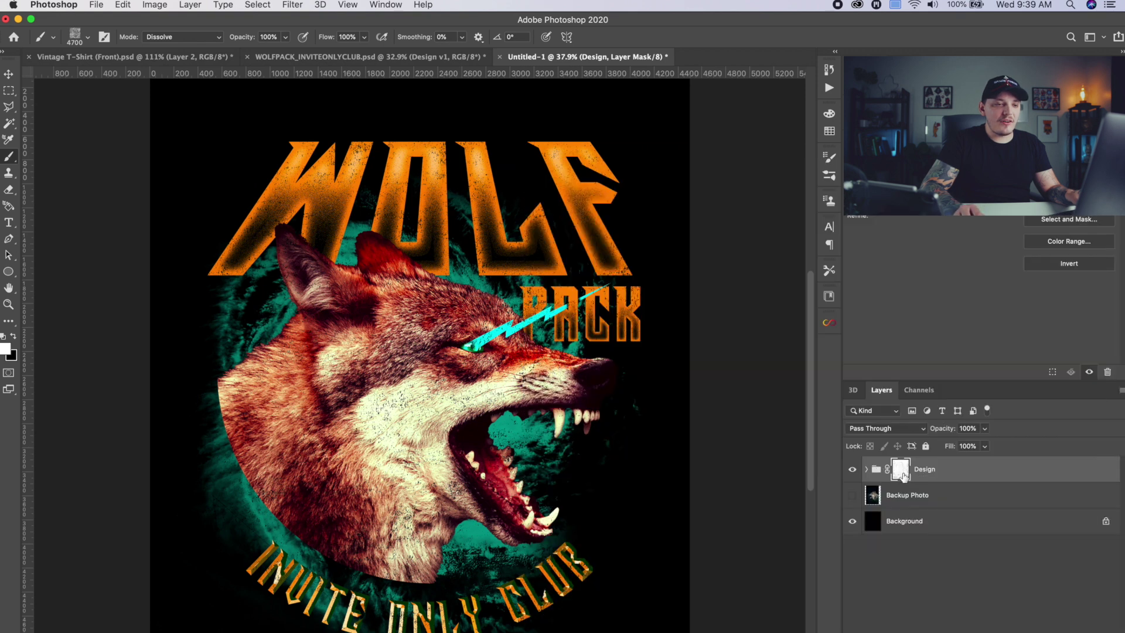
key(Delete)
key(Return)
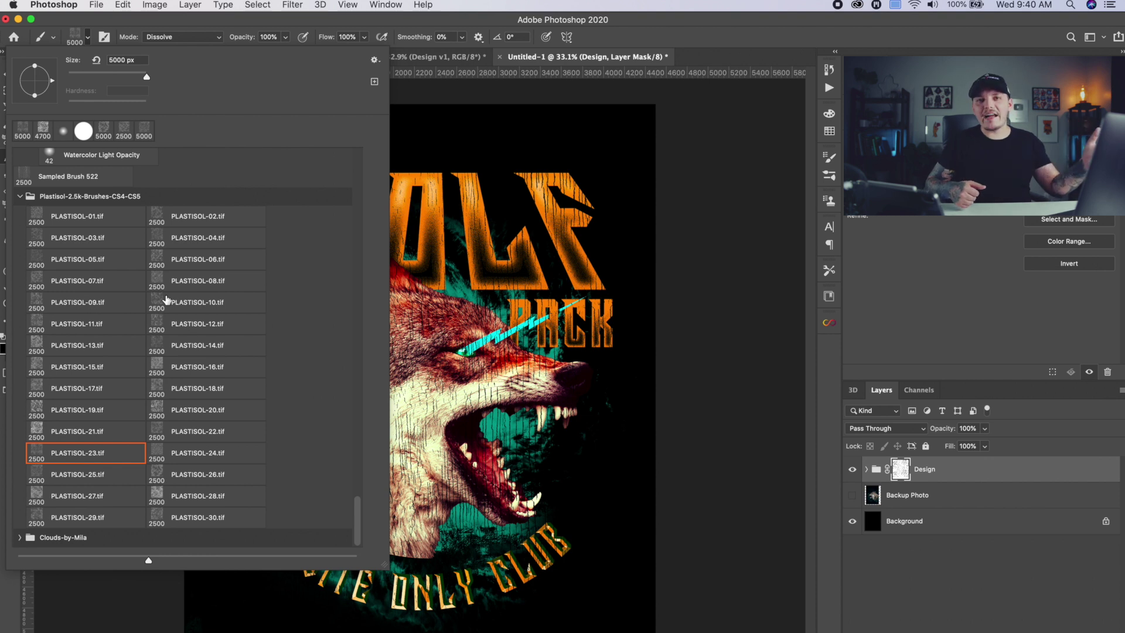
click(3, 266)
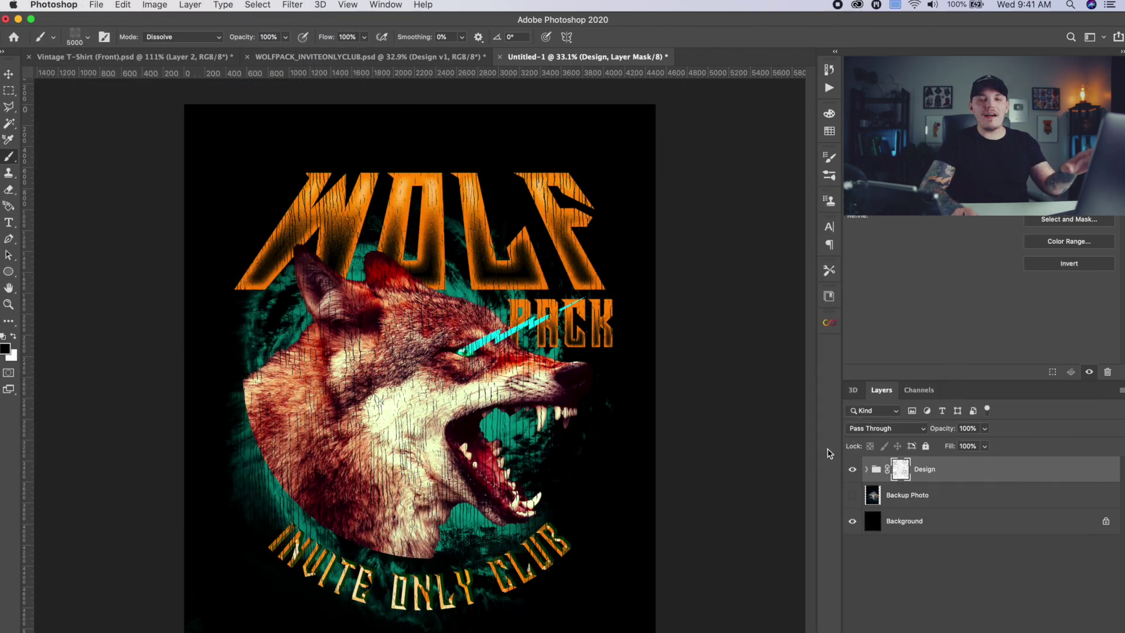
Step: Open the recent vintage wash T-shirt mockup file and place a copy of the wolf design in its Artwork Goes Here group
click(8, 73)
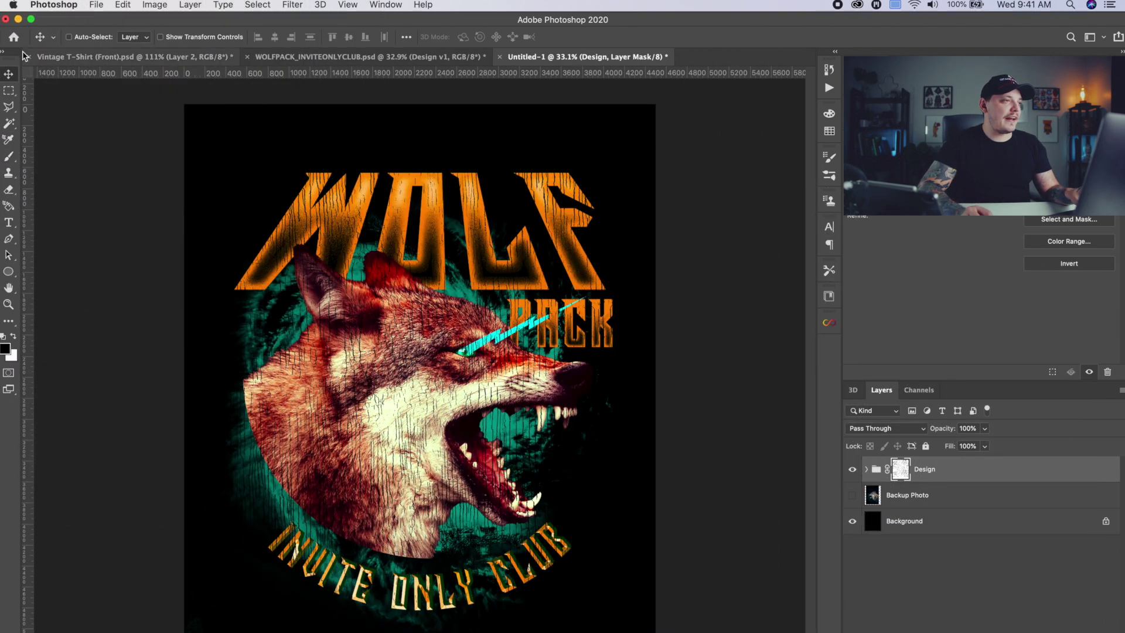
click(97, 5)
mouse_move(189, 72)
click(399, 127)
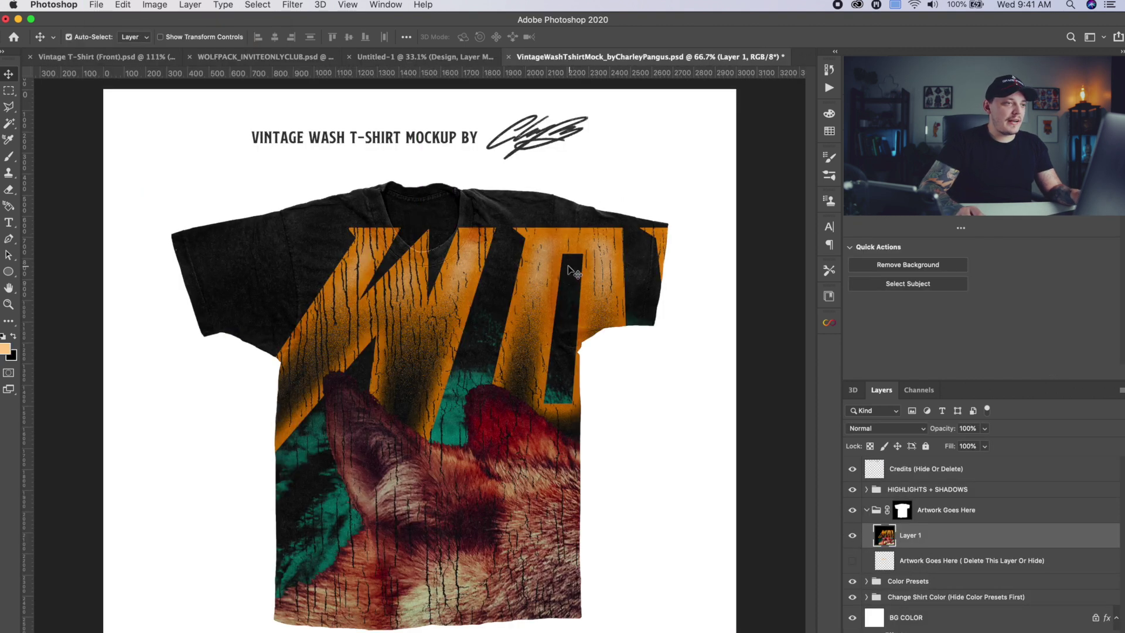
Step: Scale the wolf design to about 33% with Free Transform and centre it on the front of the shirt
key(super+t)
drag(105, 89, 451, 301)
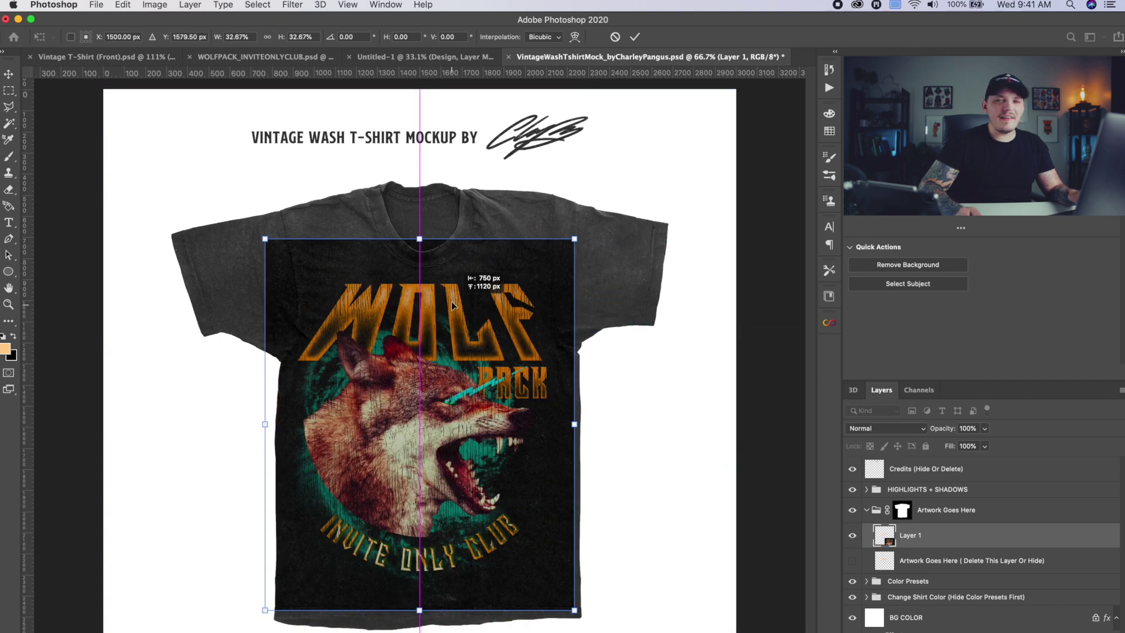
key(Return)
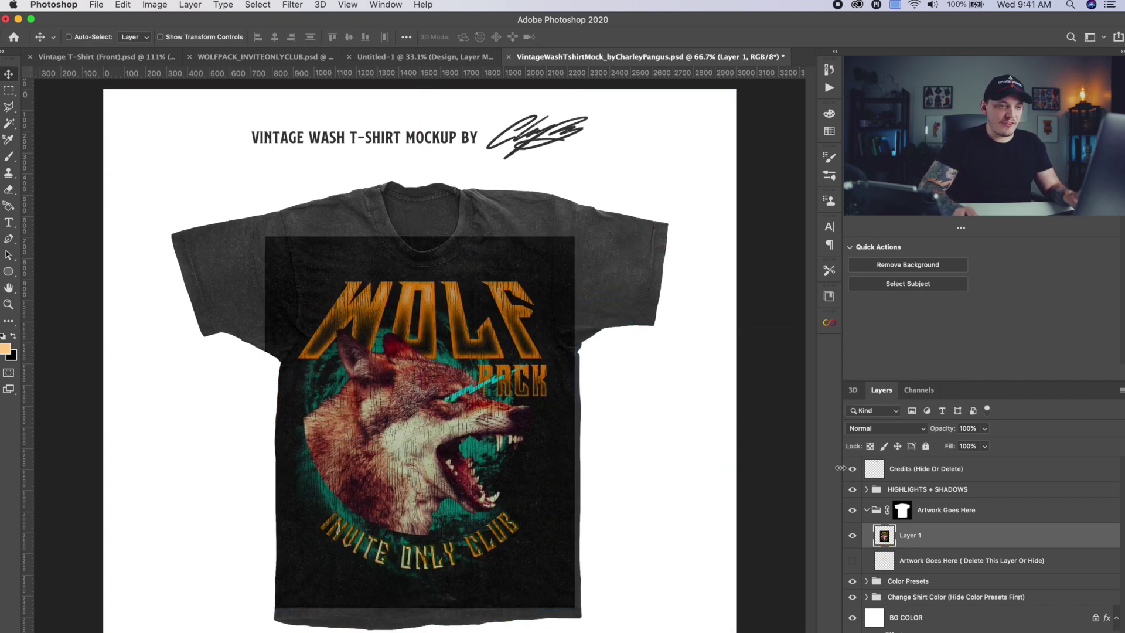